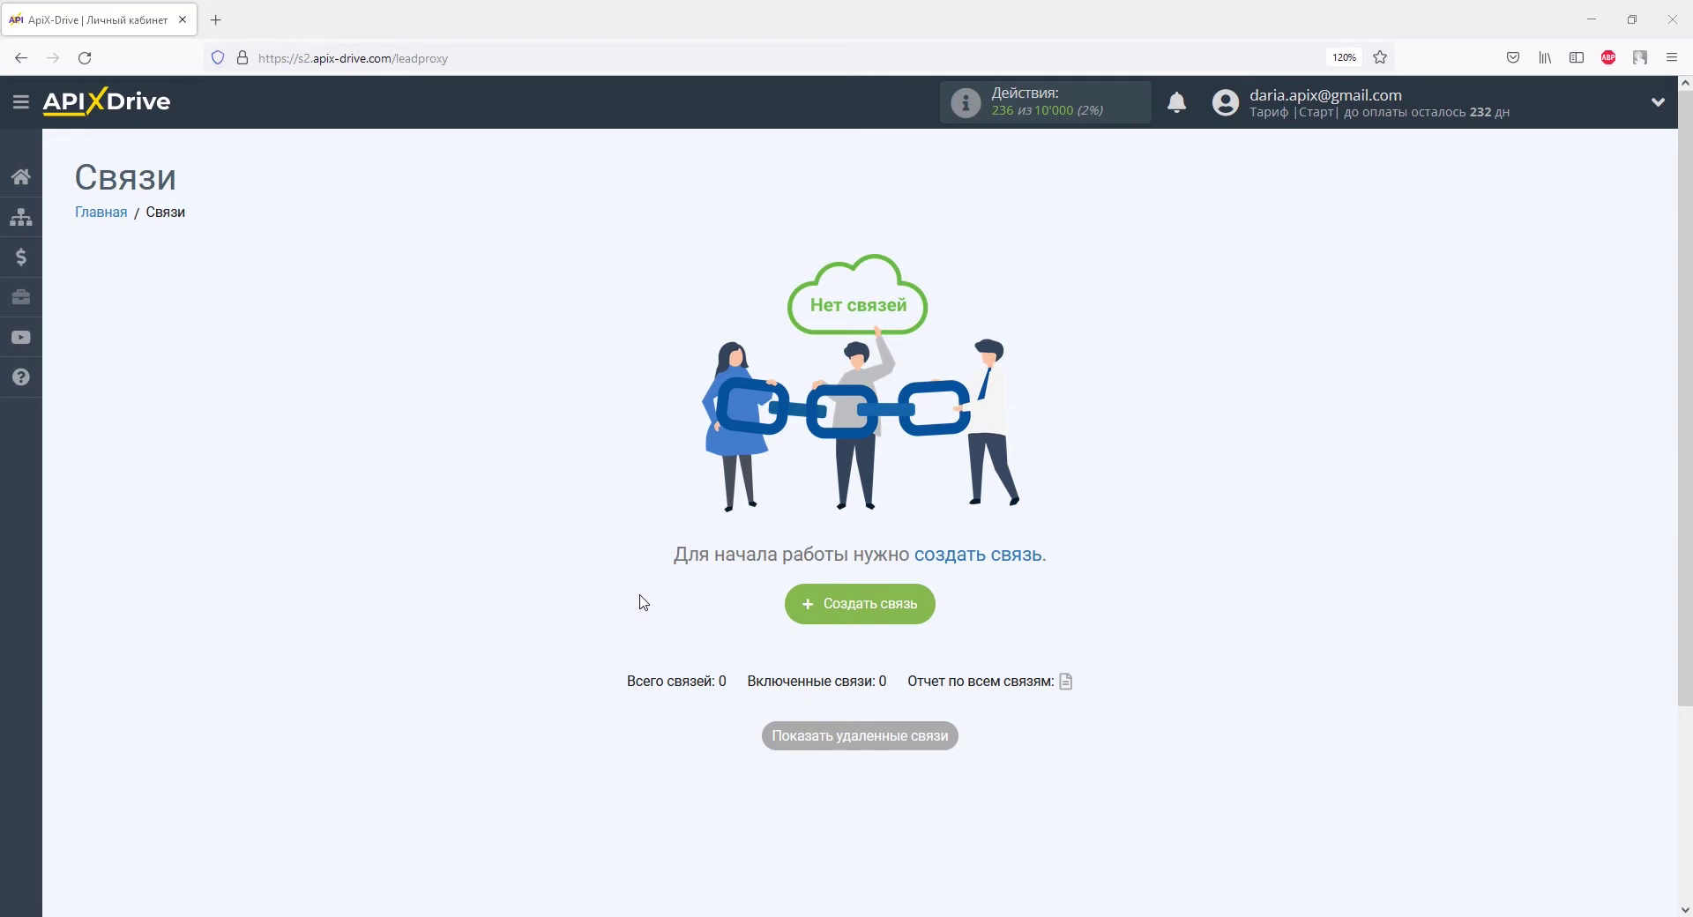
# Create a new connection and choose InSales as its data source system.
pyautogui.click(792, 603)
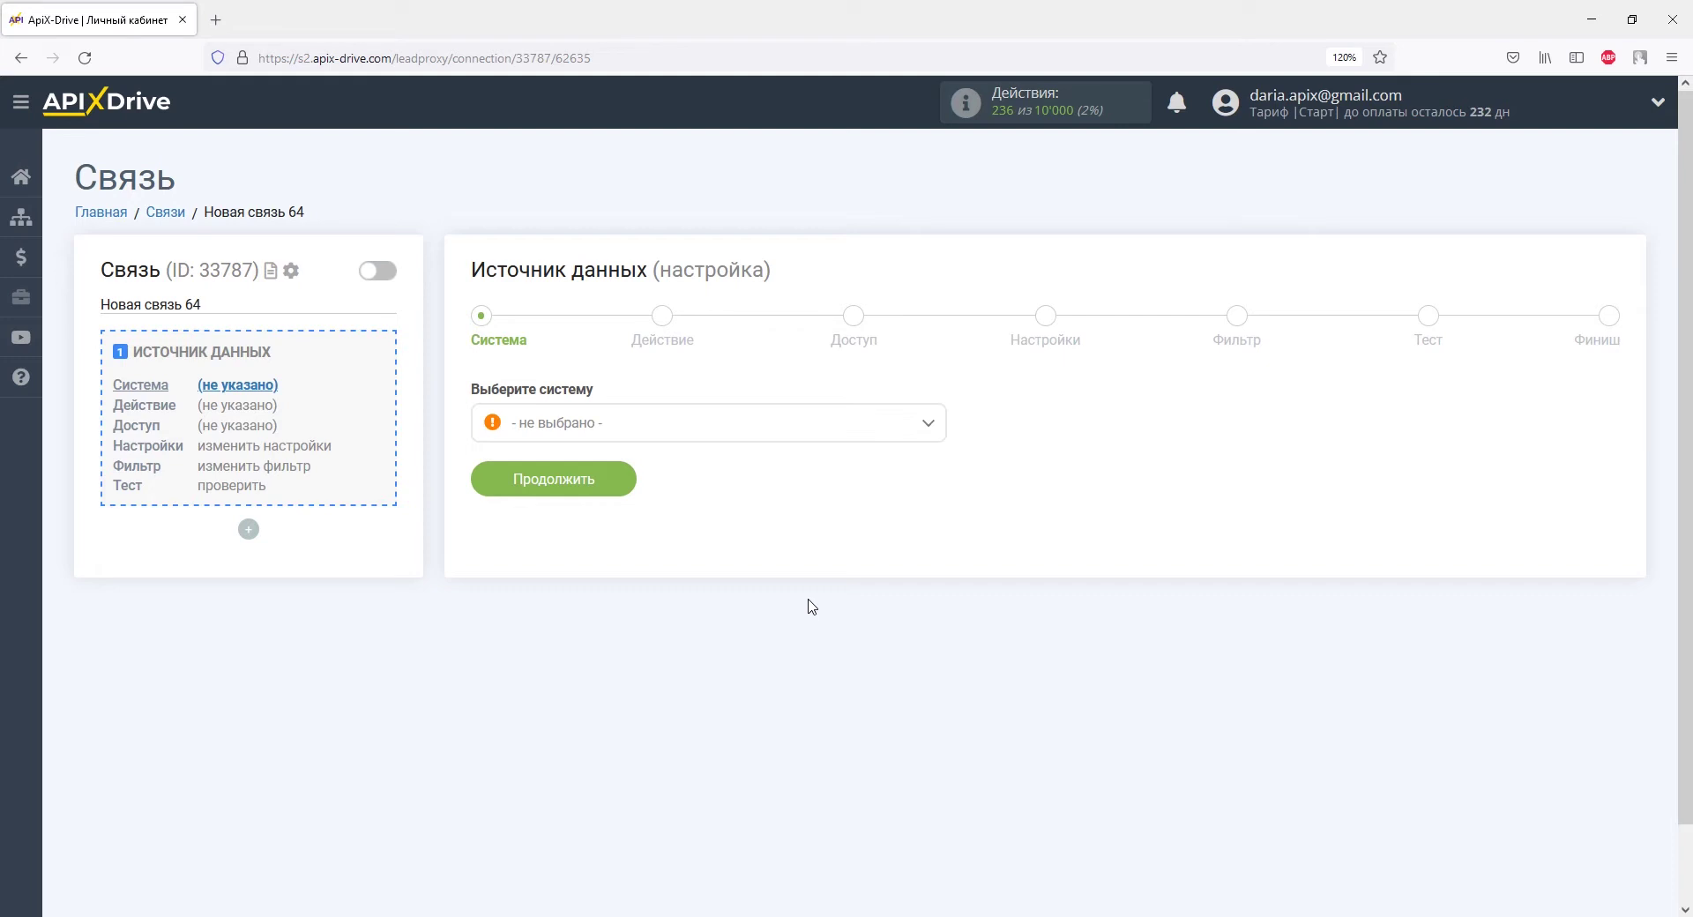
pyautogui.click(926, 423)
pyautogui.moveTo(937, 455); pyautogui.dragTo(939, 553)
pyautogui.click(556, 522)
pyautogui.click(601, 484)
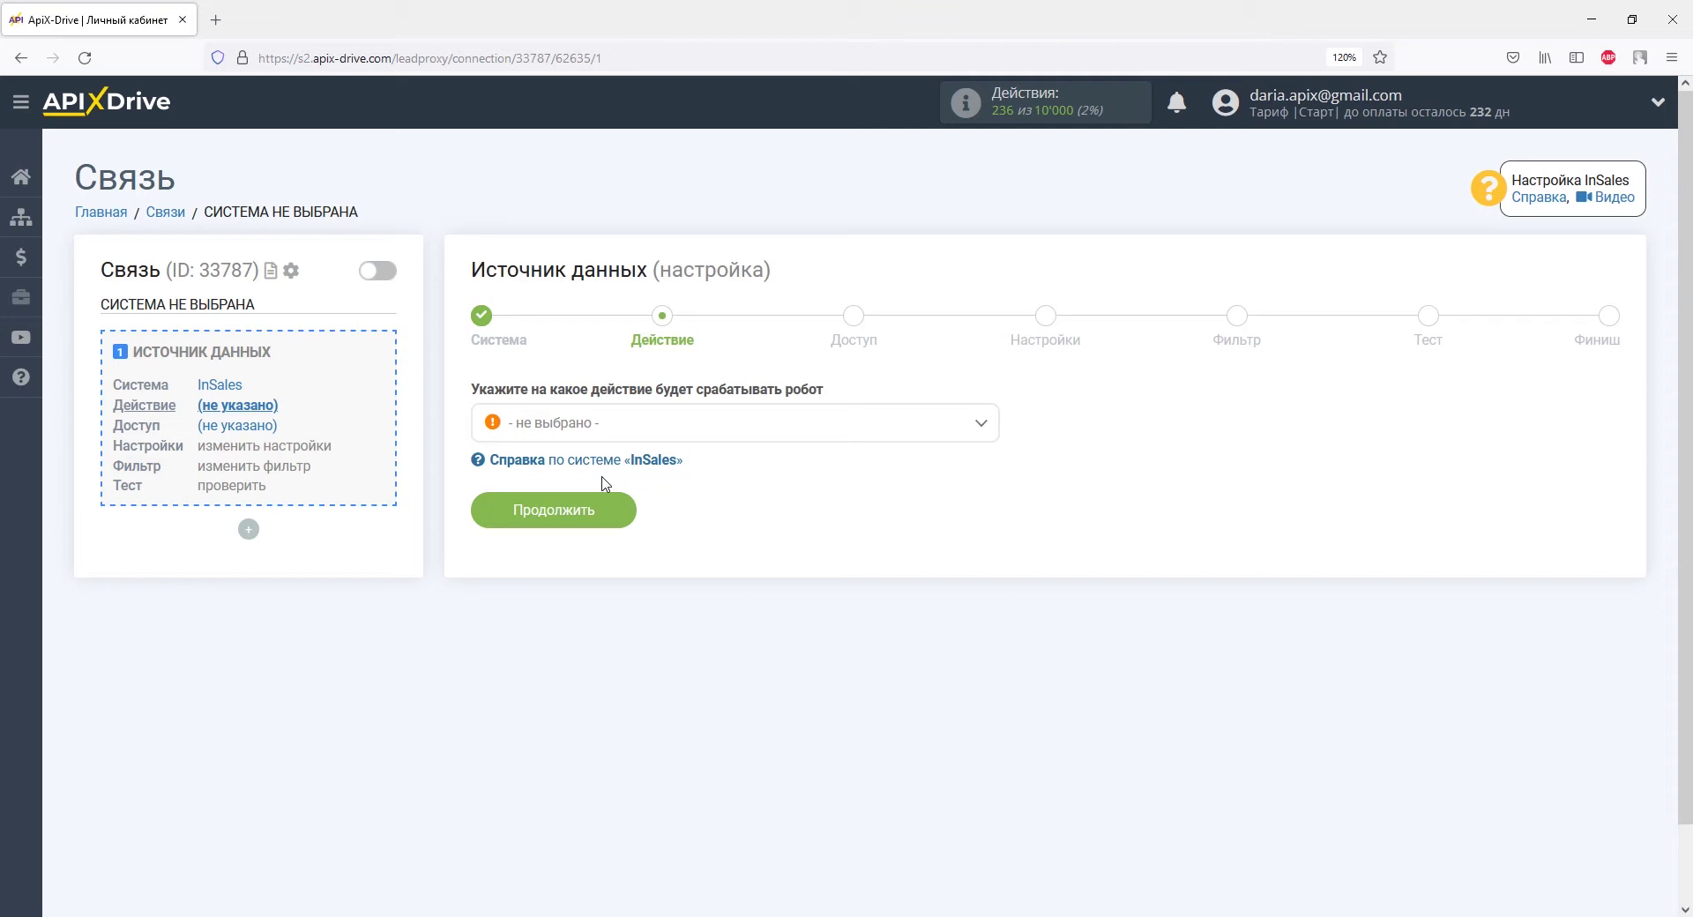
# Set the source action to "Загрузить заказы (по дате создания)" and continue to account access.
pyautogui.click(605, 424)
pyautogui.click(631, 603)
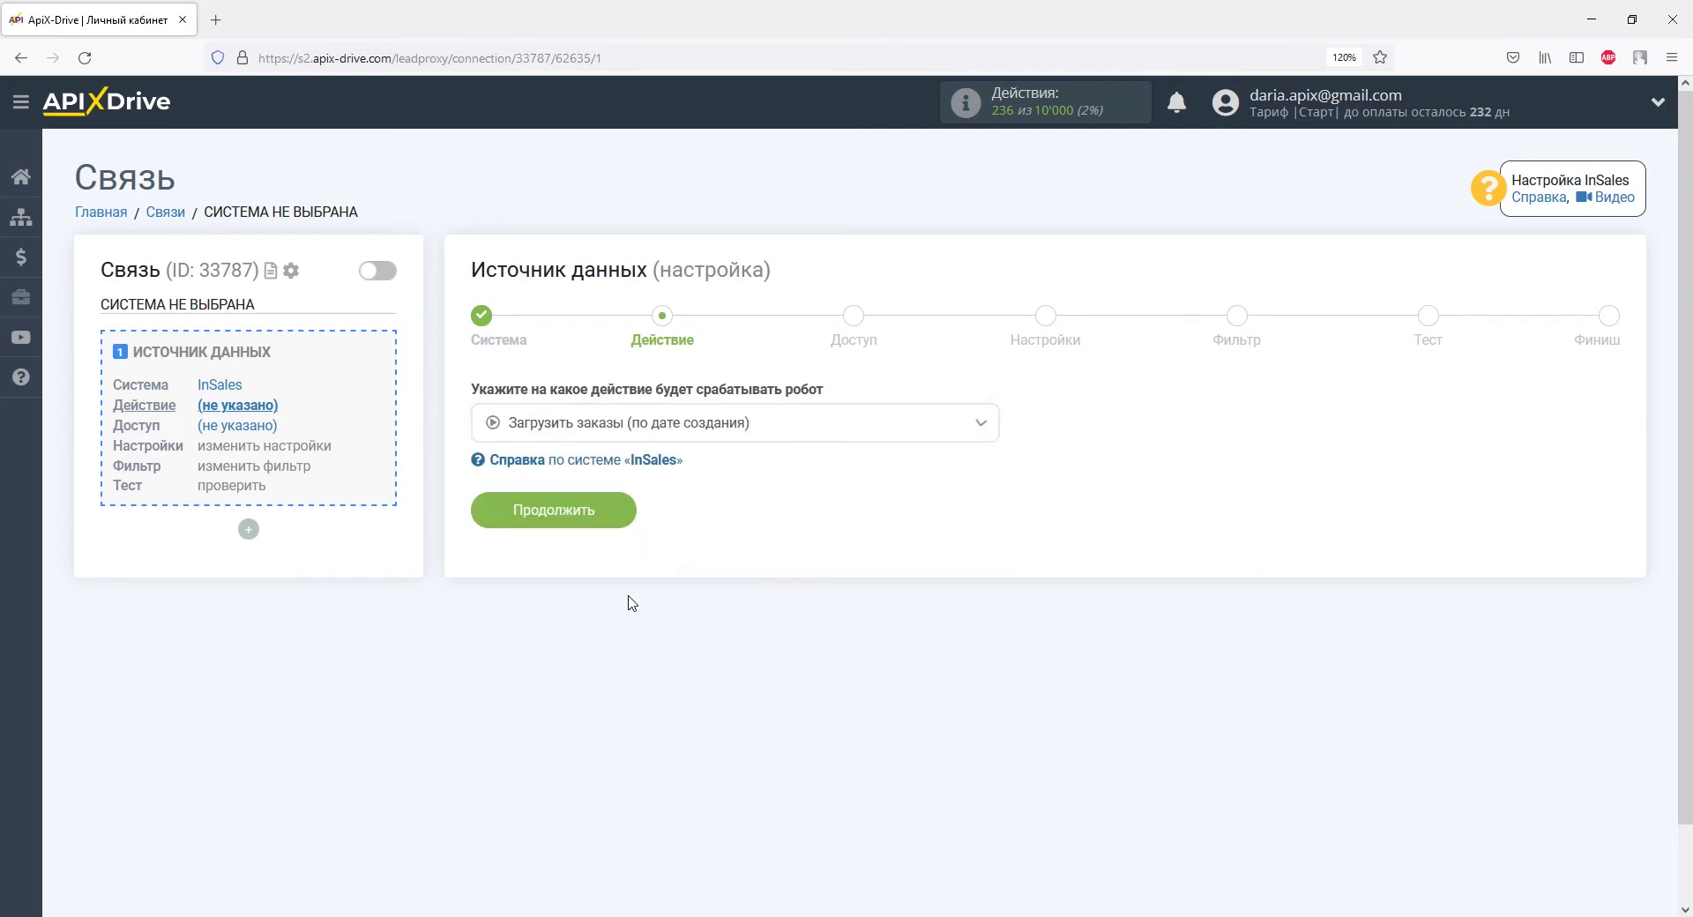
pyautogui.click(618, 509)
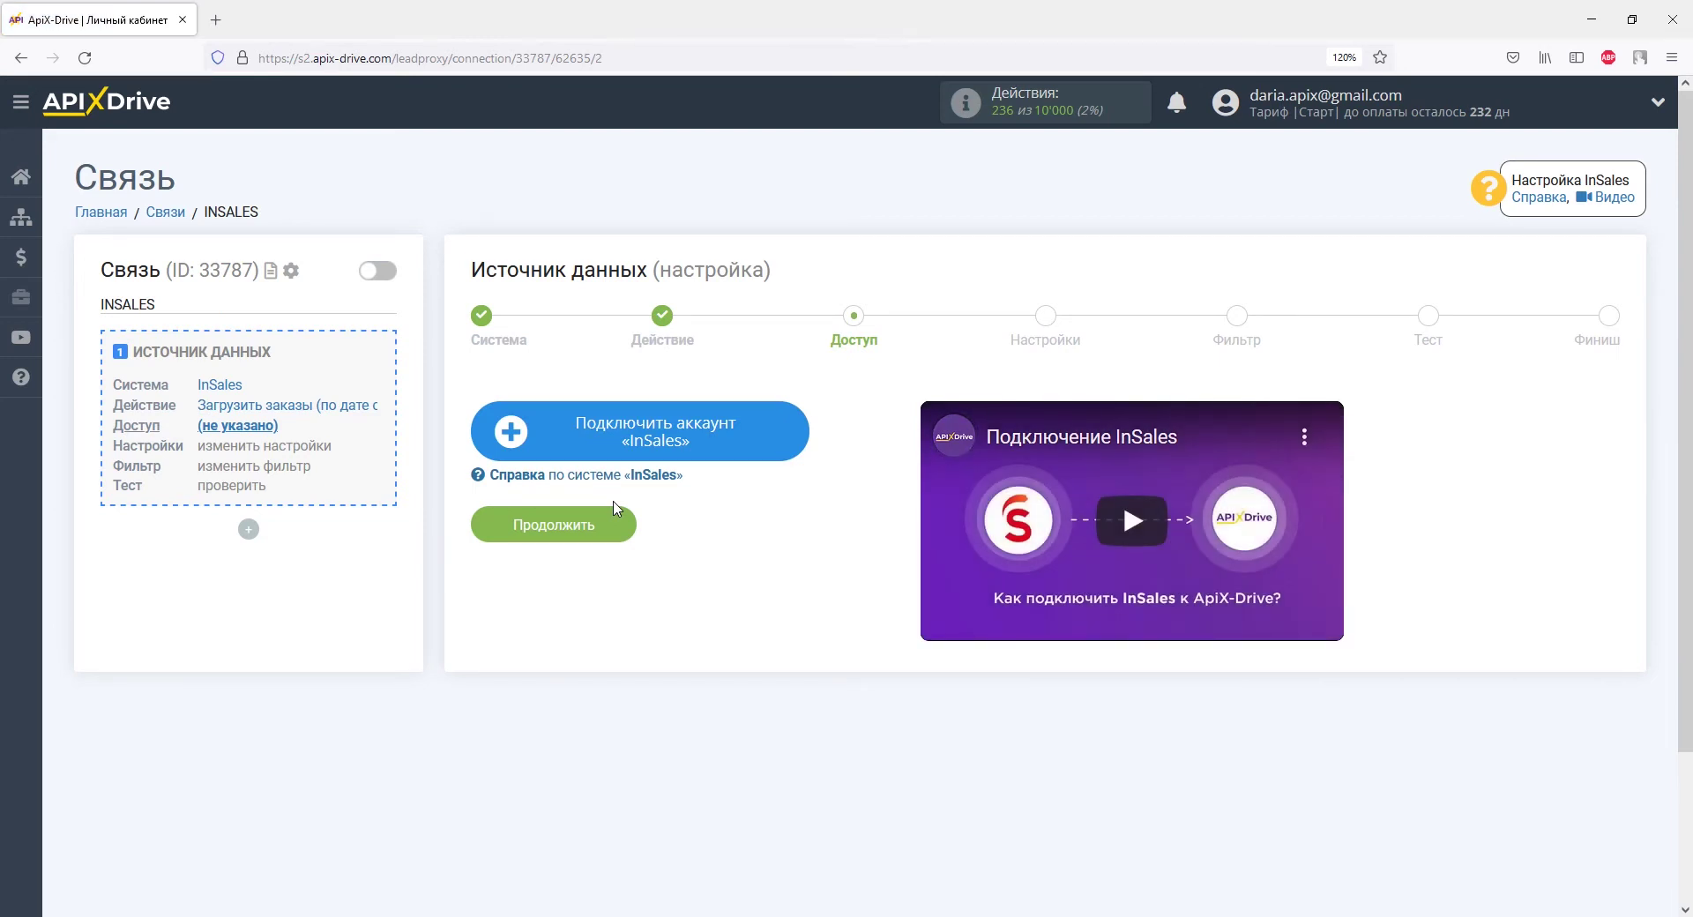
# Start connecting an InSales account and fill its domain with myshop-bki108.myinsales.ru, copied from the InSales admin address.
pyautogui.click(544, 430)
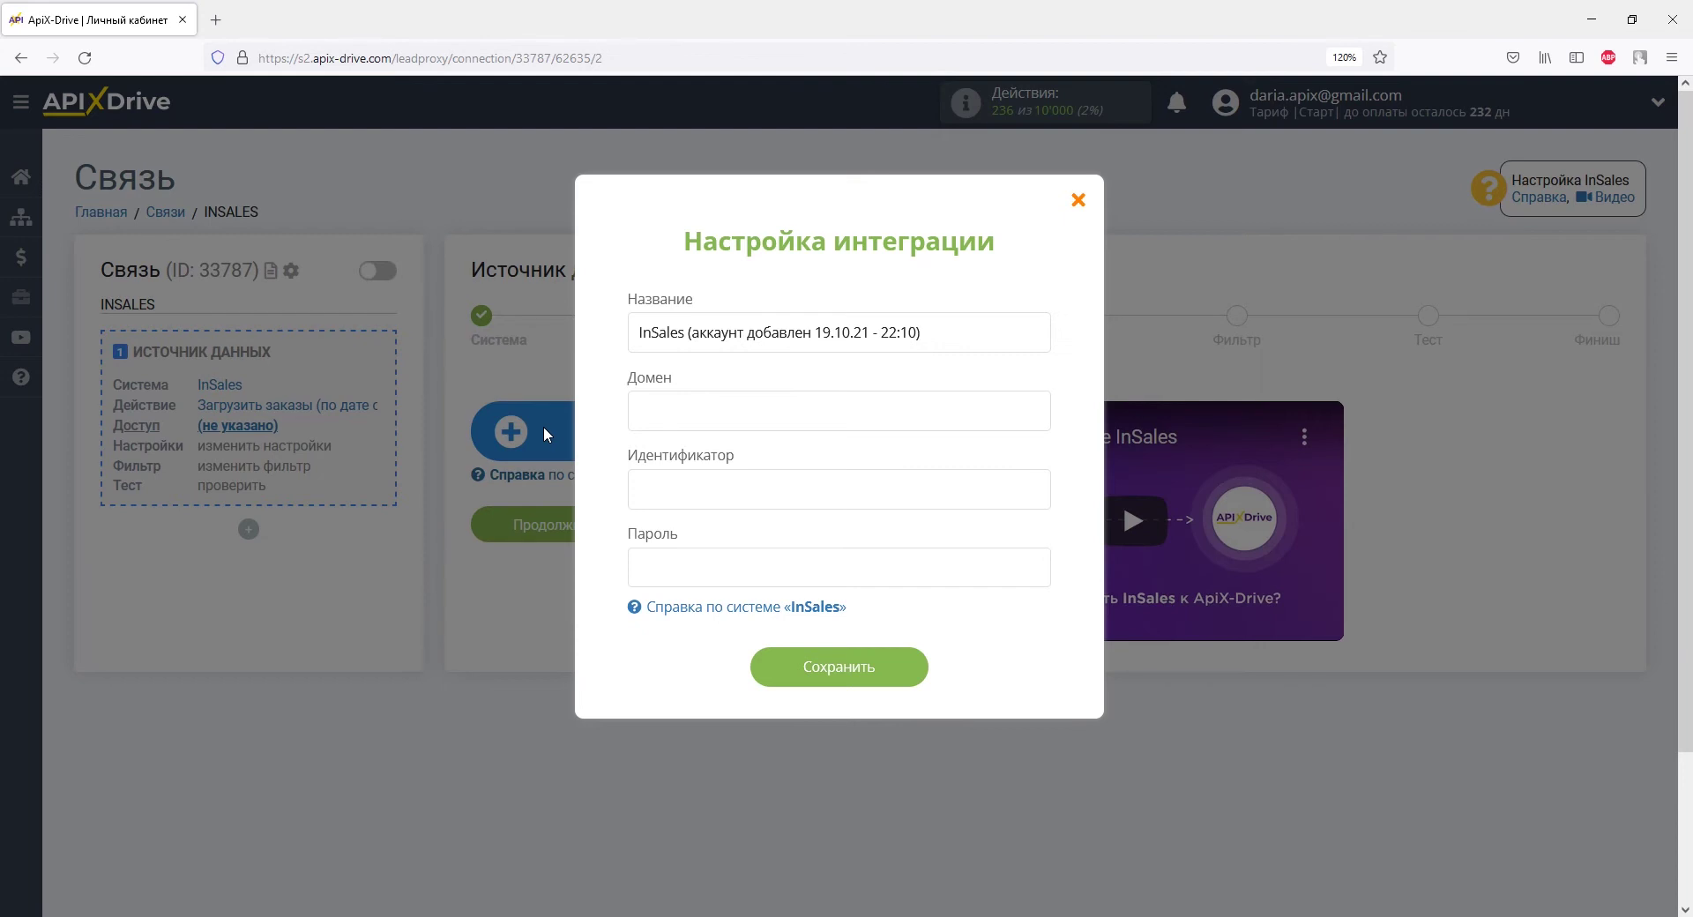
pyautogui.hotkey('alt', 'Tab')
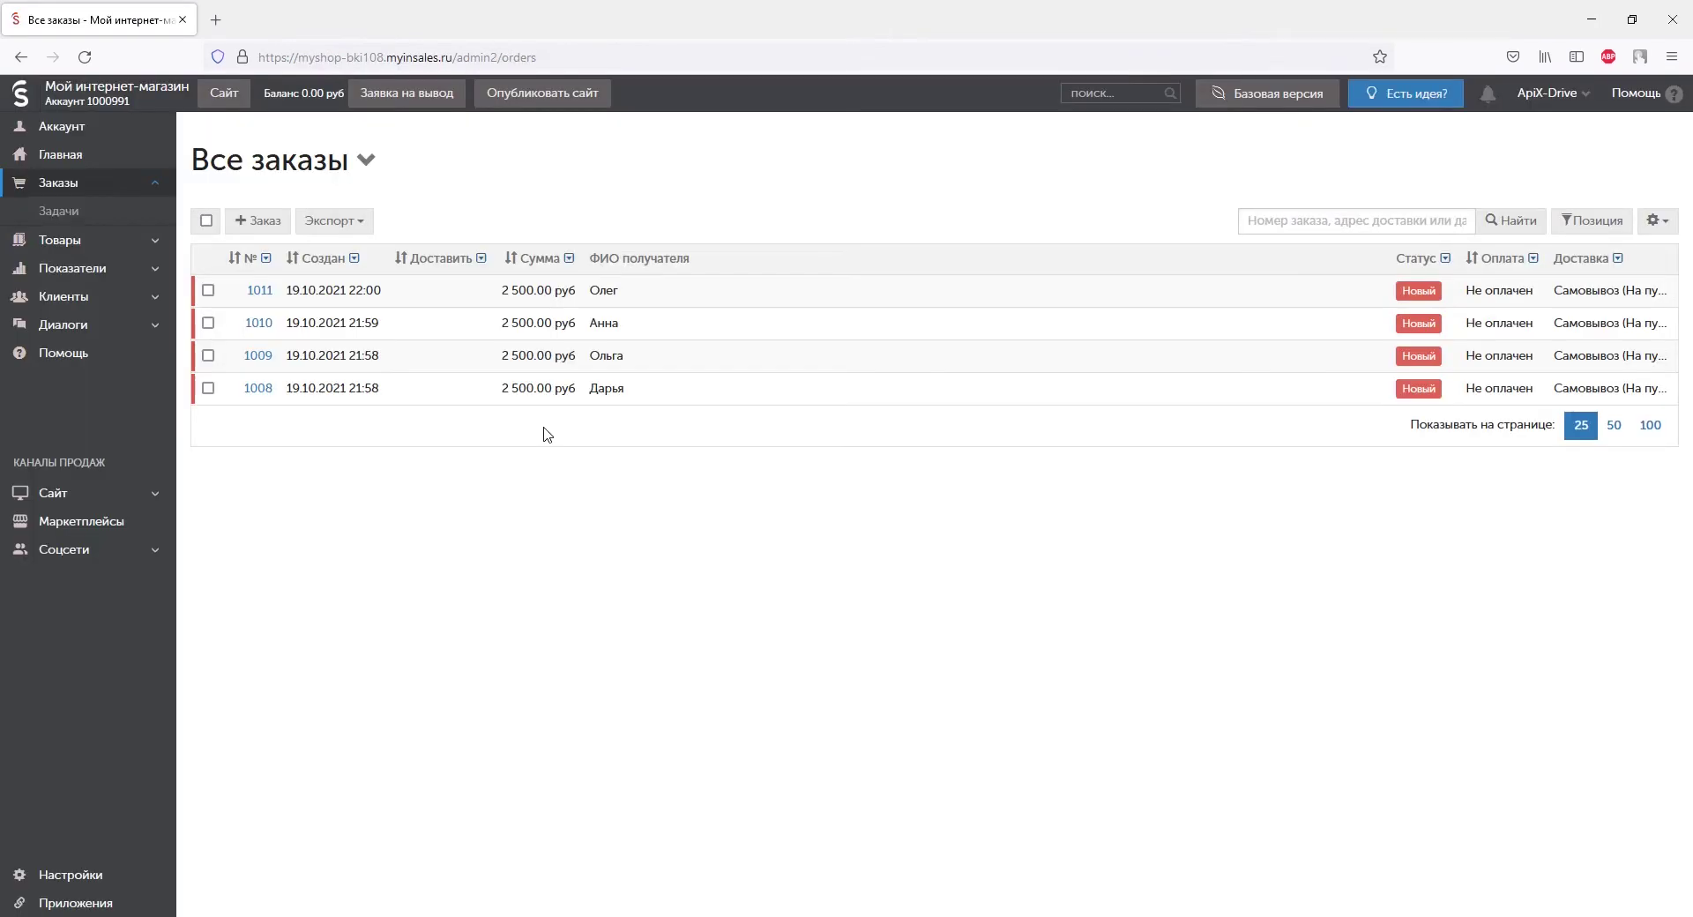
pyautogui.moveTo(298, 57); pyautogui.dragTo(453, 58)
pyautogui.rightClick(453, 58)
pyautogui.click(490, 162)
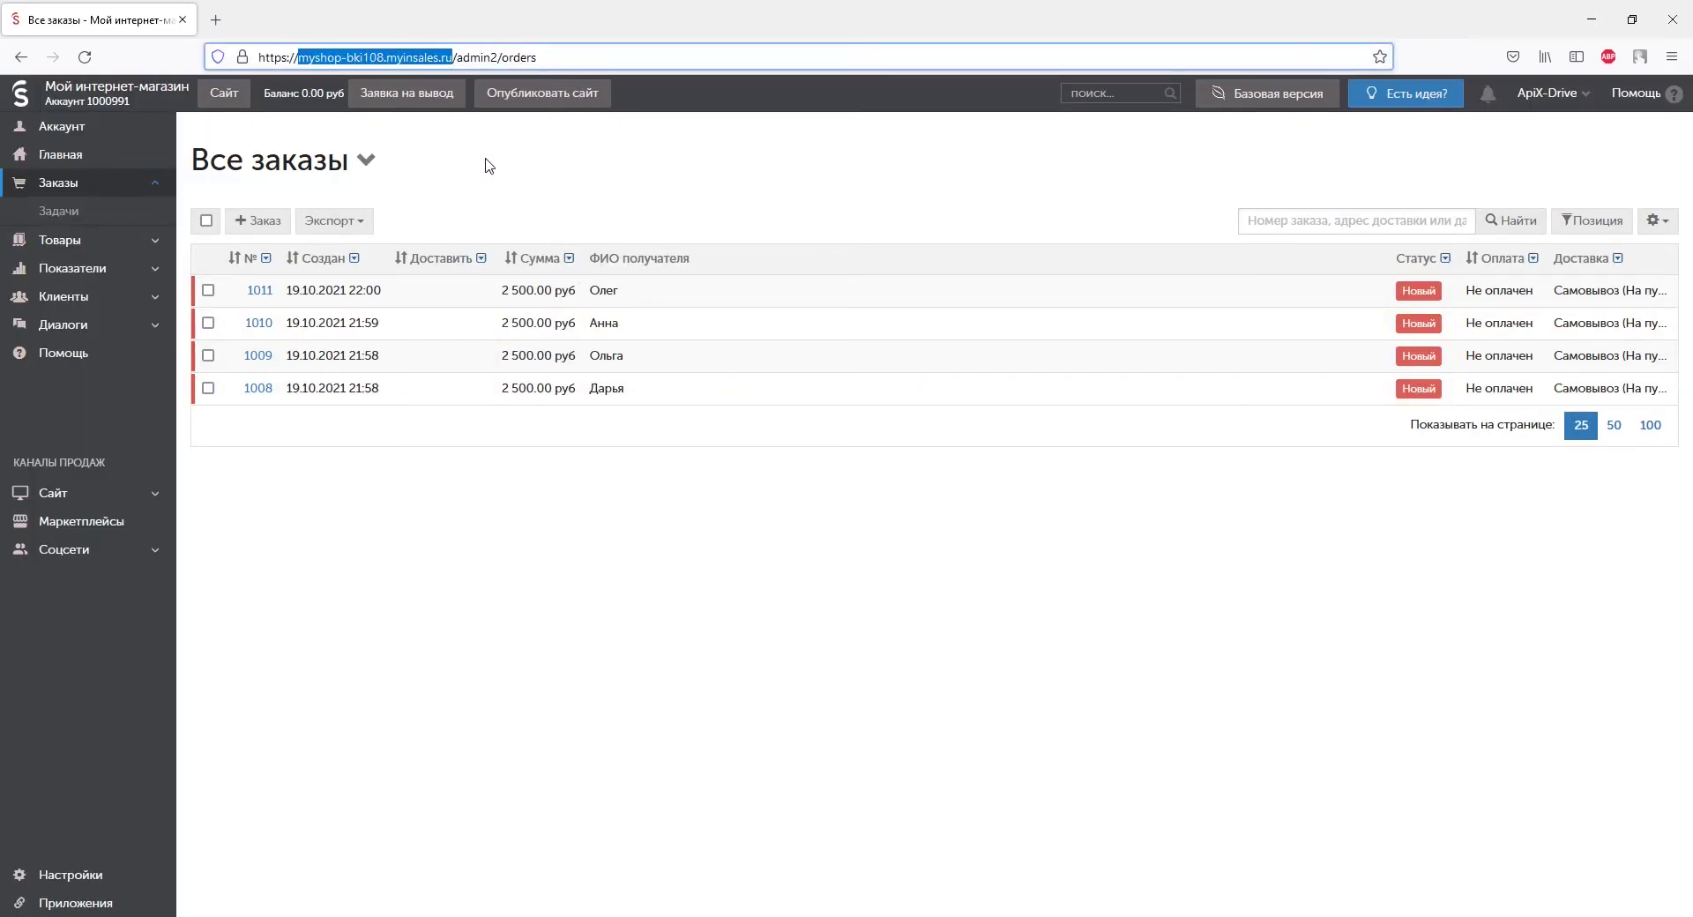
pyautogui.hotkey('alt', 'Tab')
pyautogui.rightClick(644, 411)
pyautogui.click(701, 532)
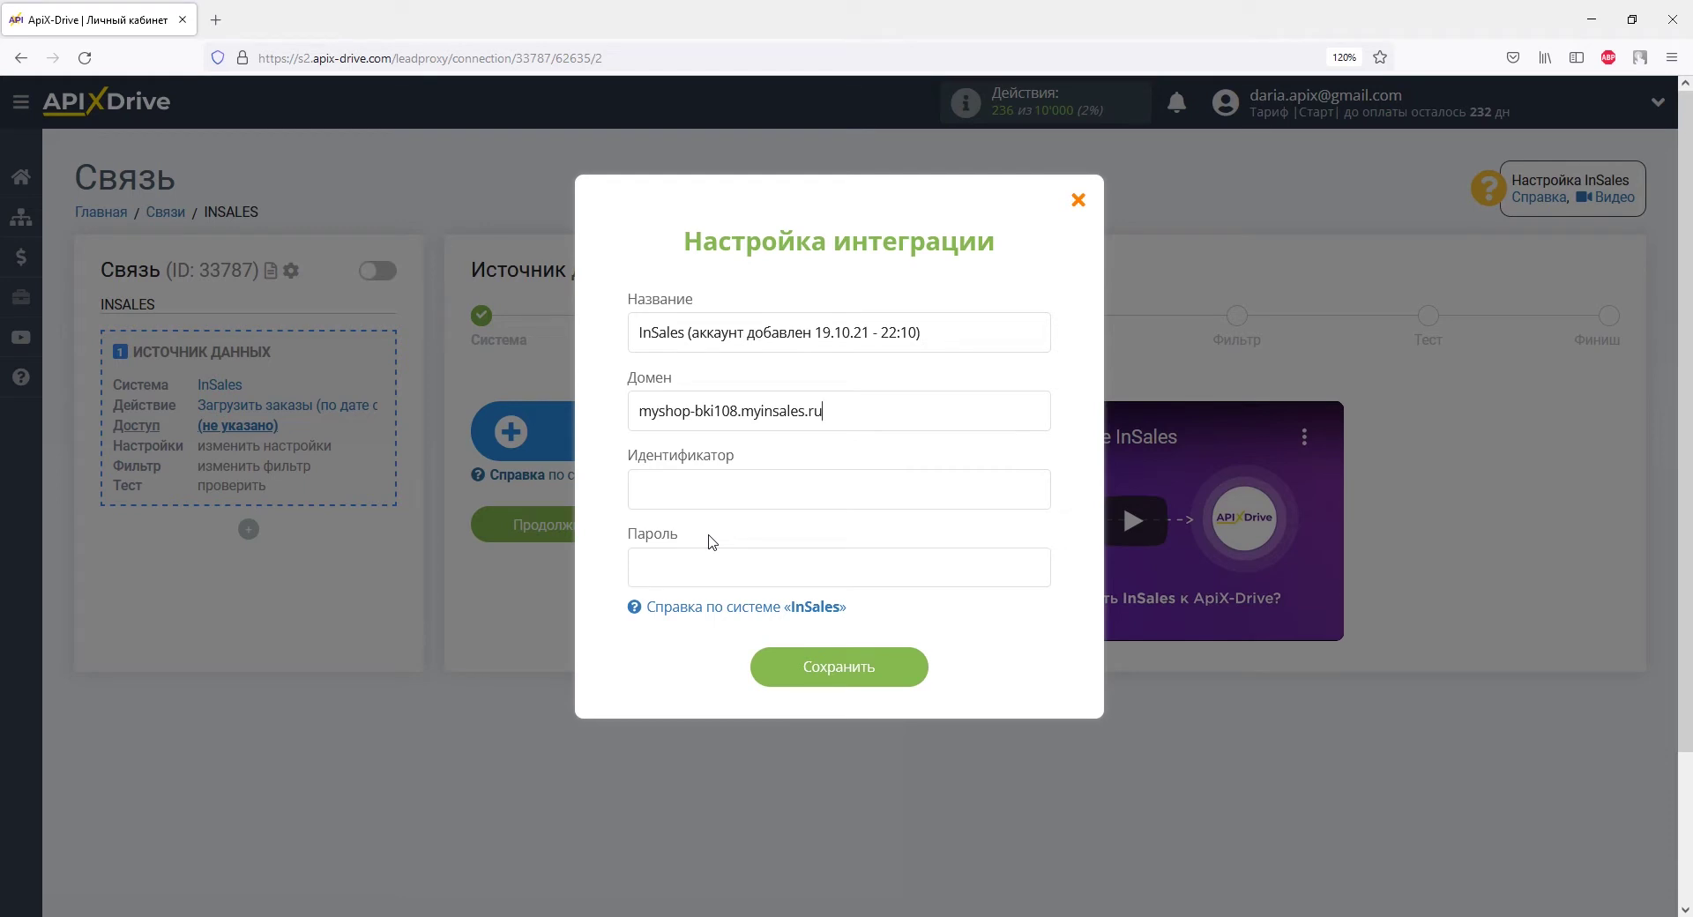
# Switch to the InSales admin and create a new access key named ApiX-Drive in the developer section of the applications.
pyautogui.hotkey('alt', 'Tab')
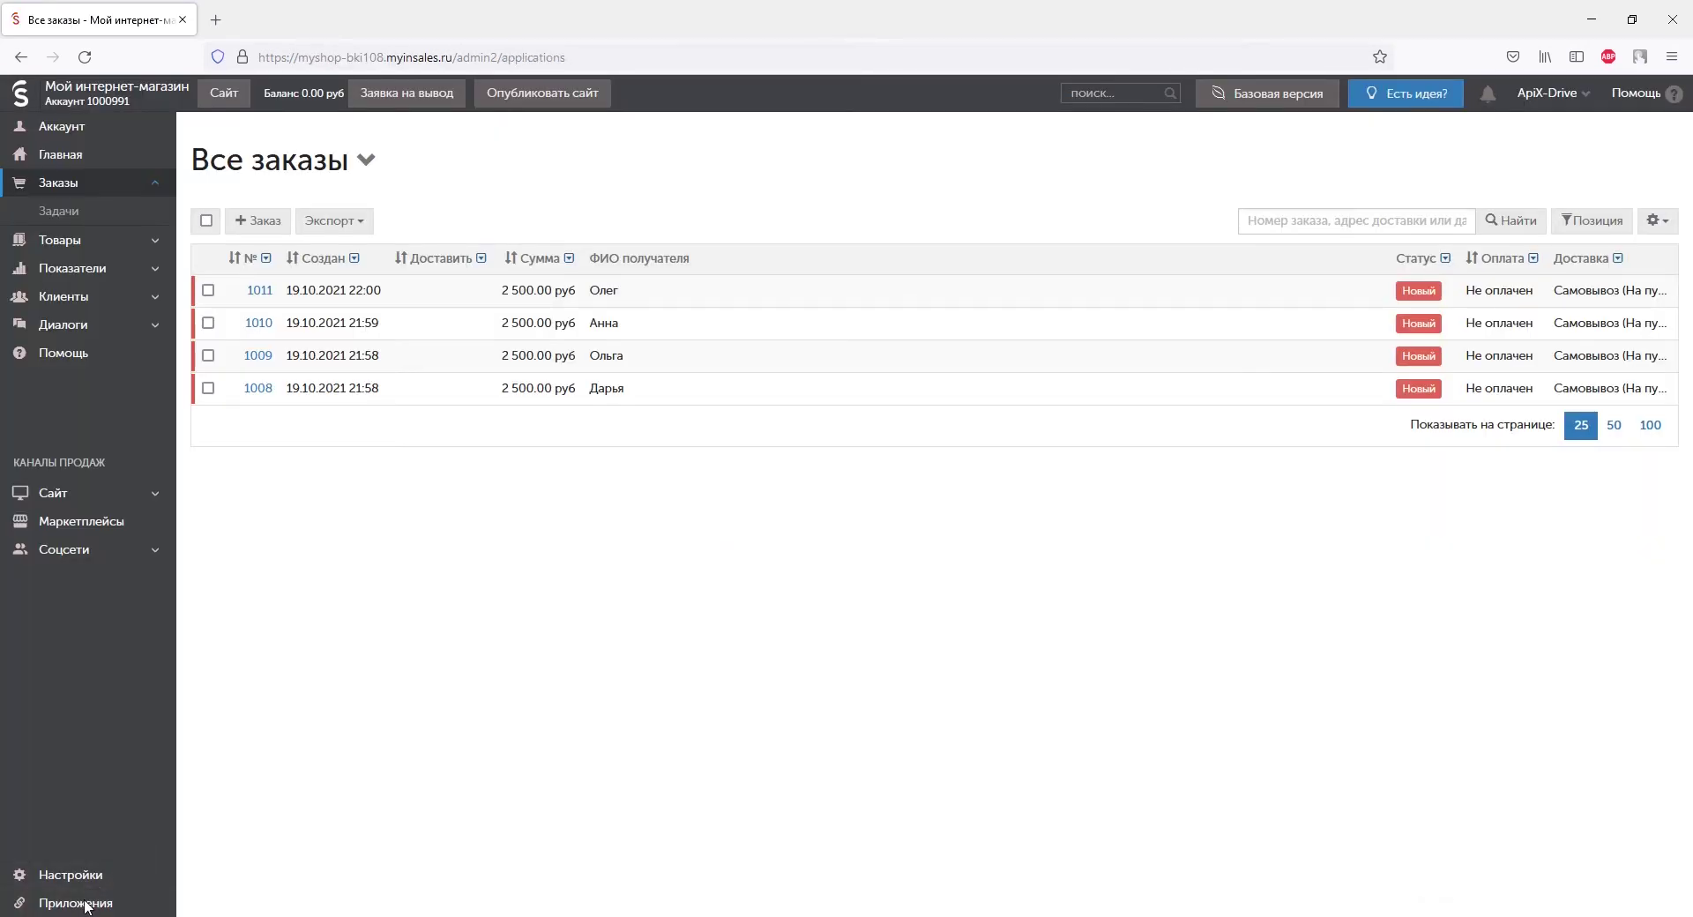
pyautogui.click(86, 904)
pyautogui.click(255, 196)
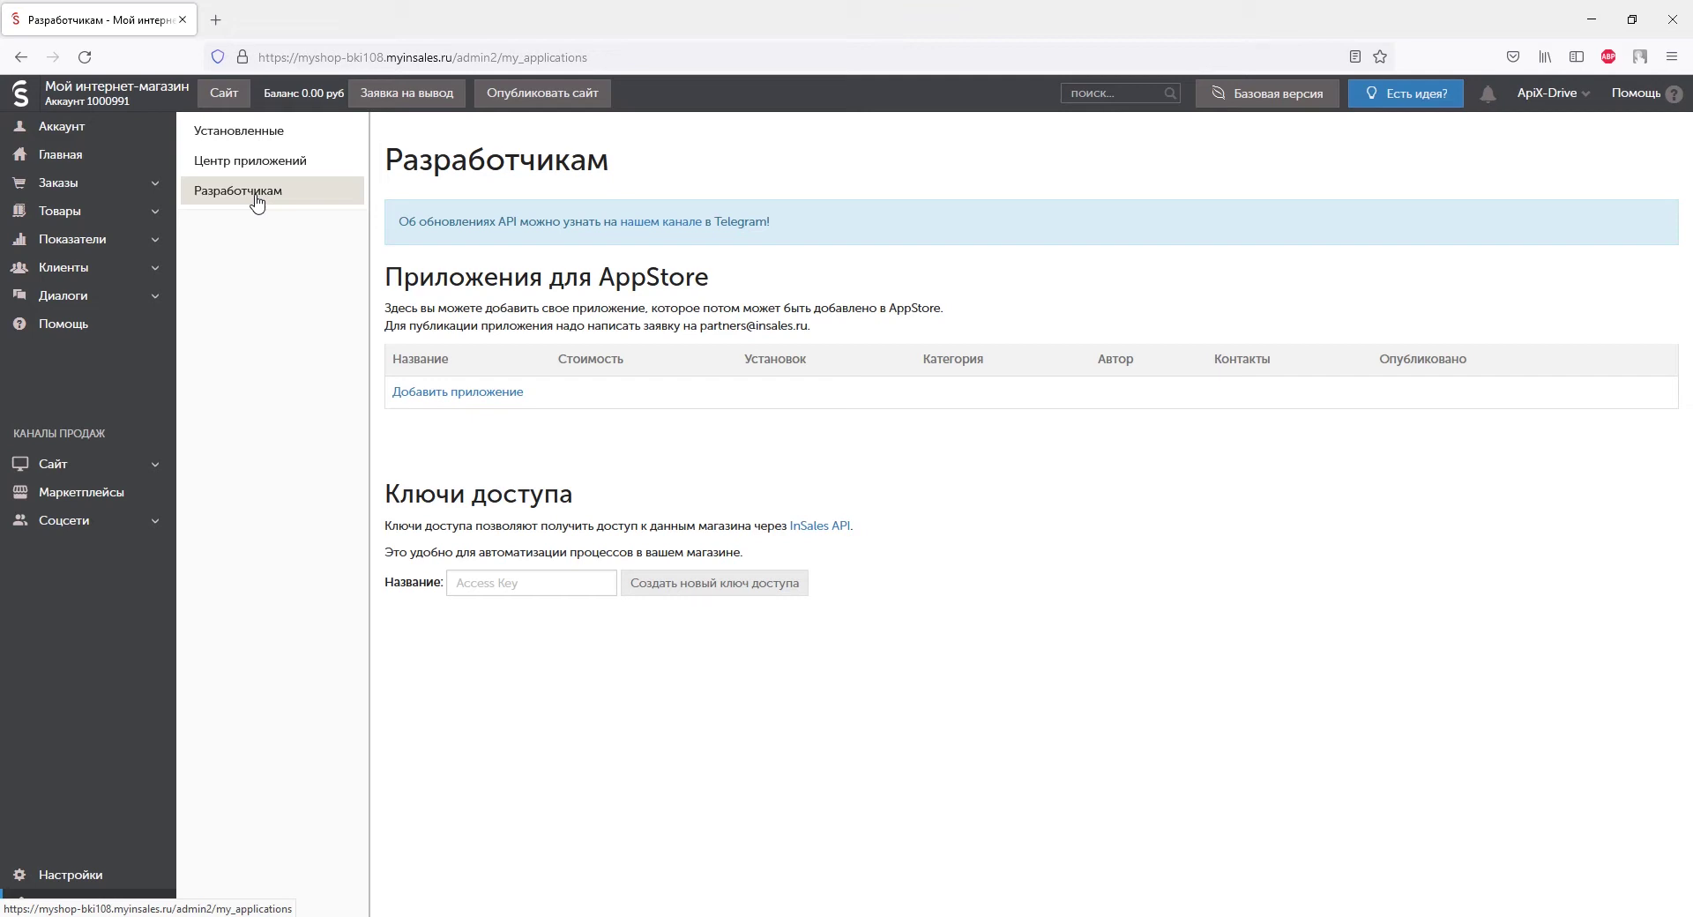
pyautogui.click(457, 591)
pyautogui.write('ApiX-Drive')
pyautogui.click(666, 592)
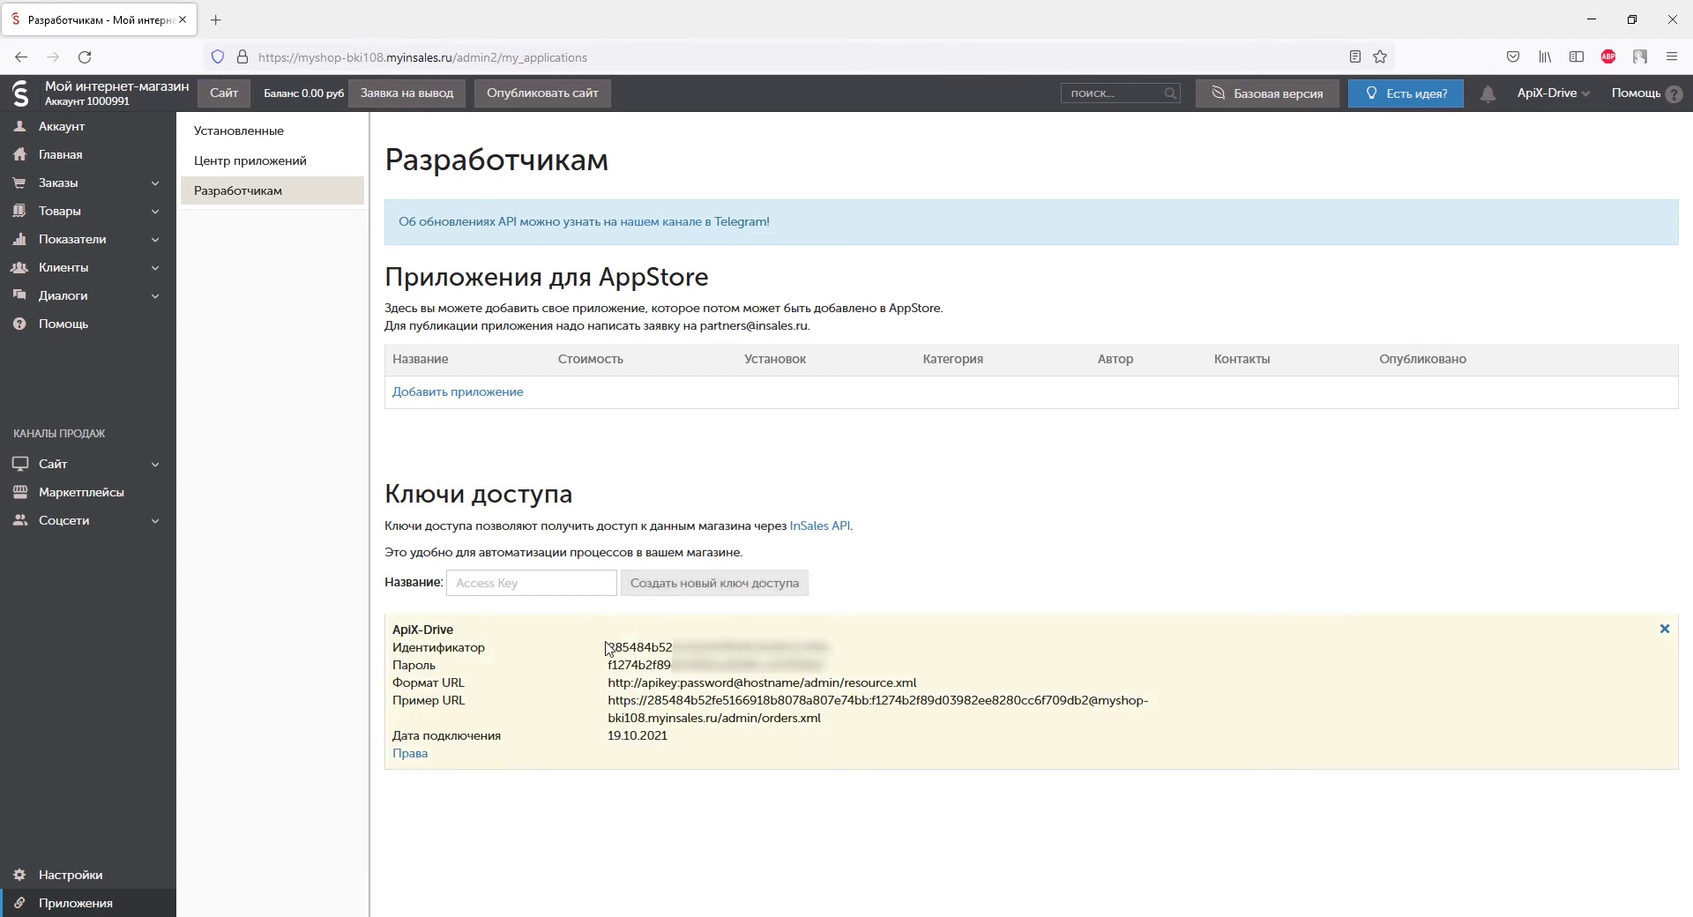
# Copy the new access key's identifier from InSales into the identifier field of the ApiX-Drive integration settings.
pyautogui.moveTo(607, 647); pyautogui.dragTo(831, 648)
pyautogui.rightClick(830, 649)
pyautogui.click(854, 666)
pyautogui.hotkey('alt', 'Tab')
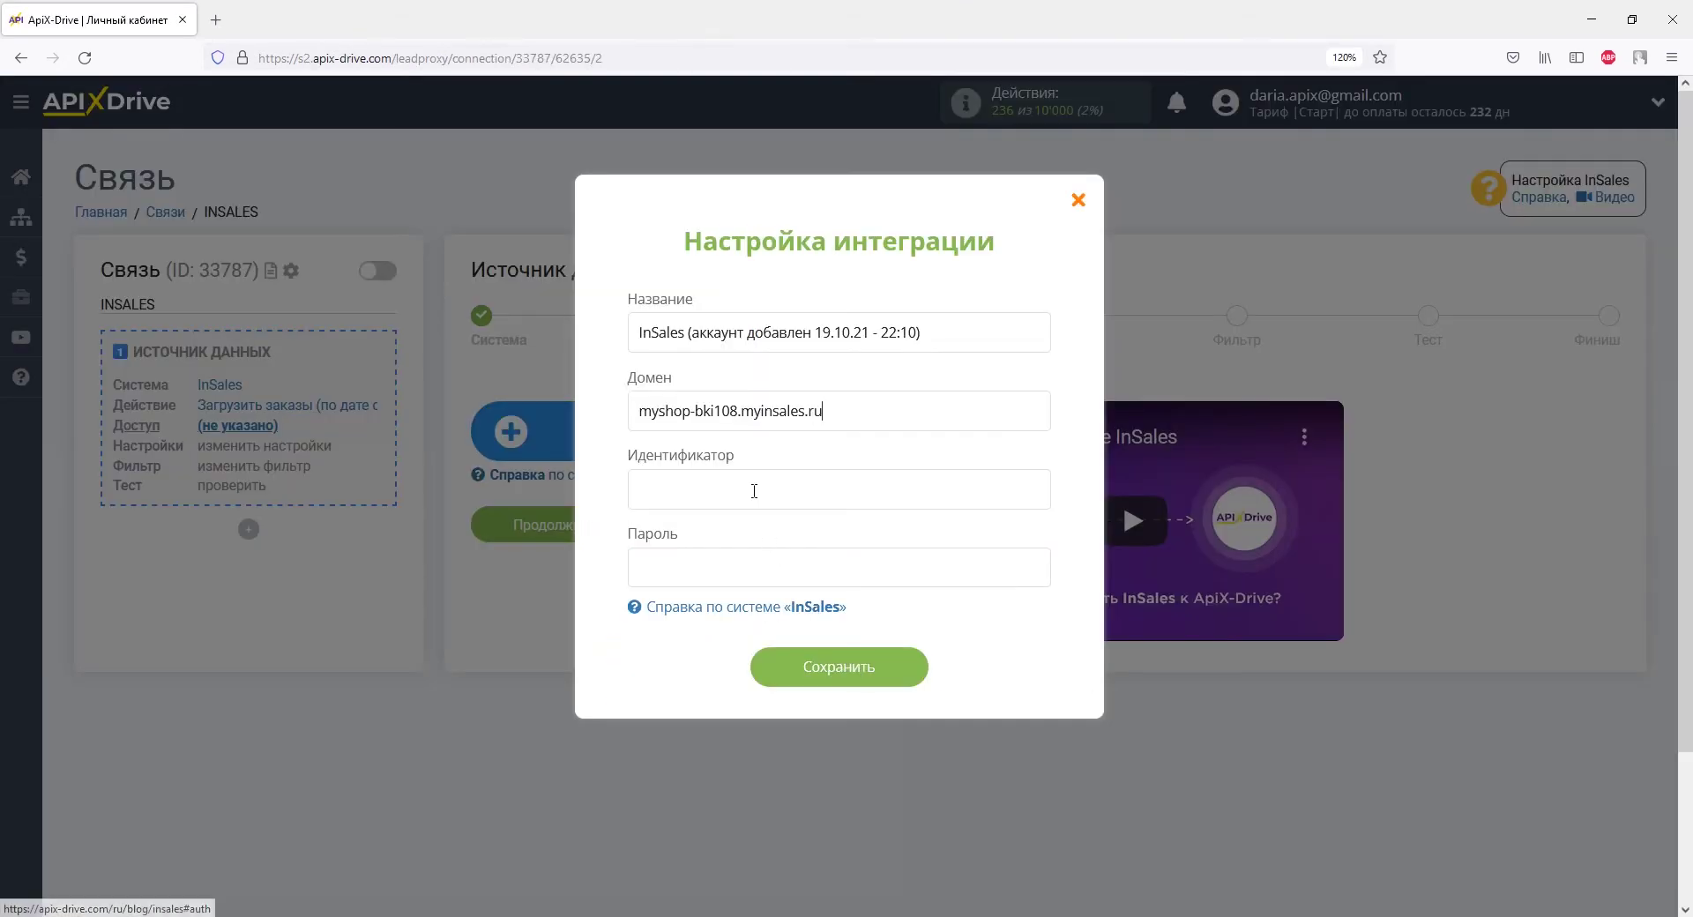
pyautogui.rightClick(756, 492)
pyautogui.click(802, 619)
# Copy the access key's password from InSales into the integration's password field in ApiX-Drive and save the account.
pyautogui.hotkey('alt', 'Tab')
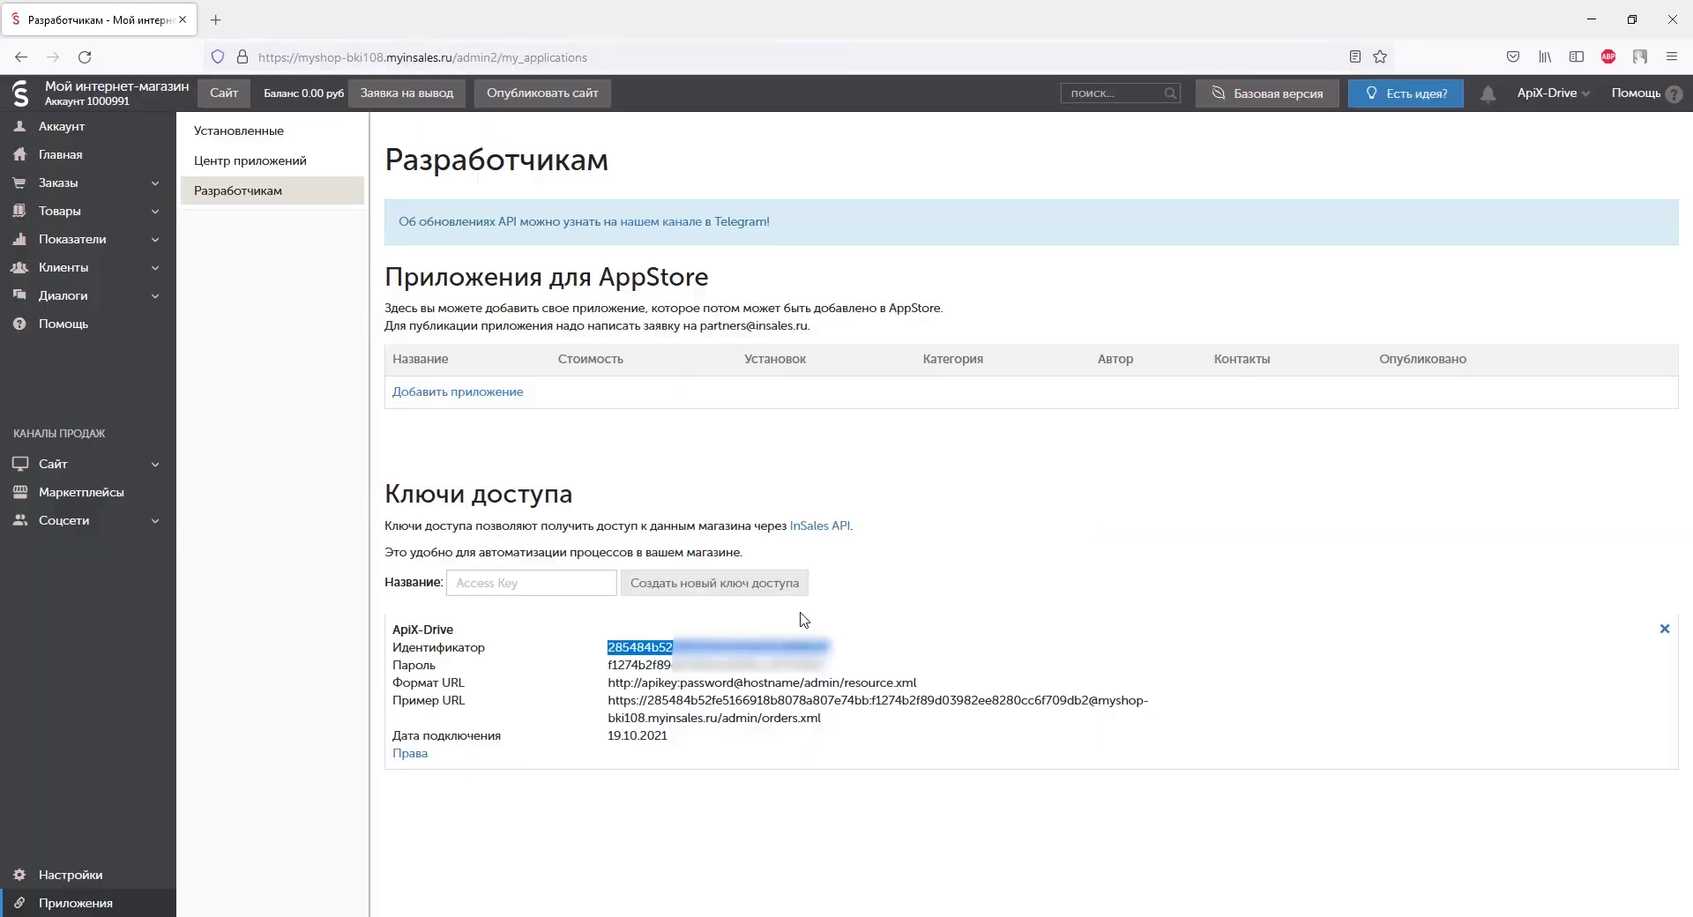
pyautogui.moveTo(827, 666); pyautogui.dragTo(608, 667)
pyautogui.rightClick(628, 673)
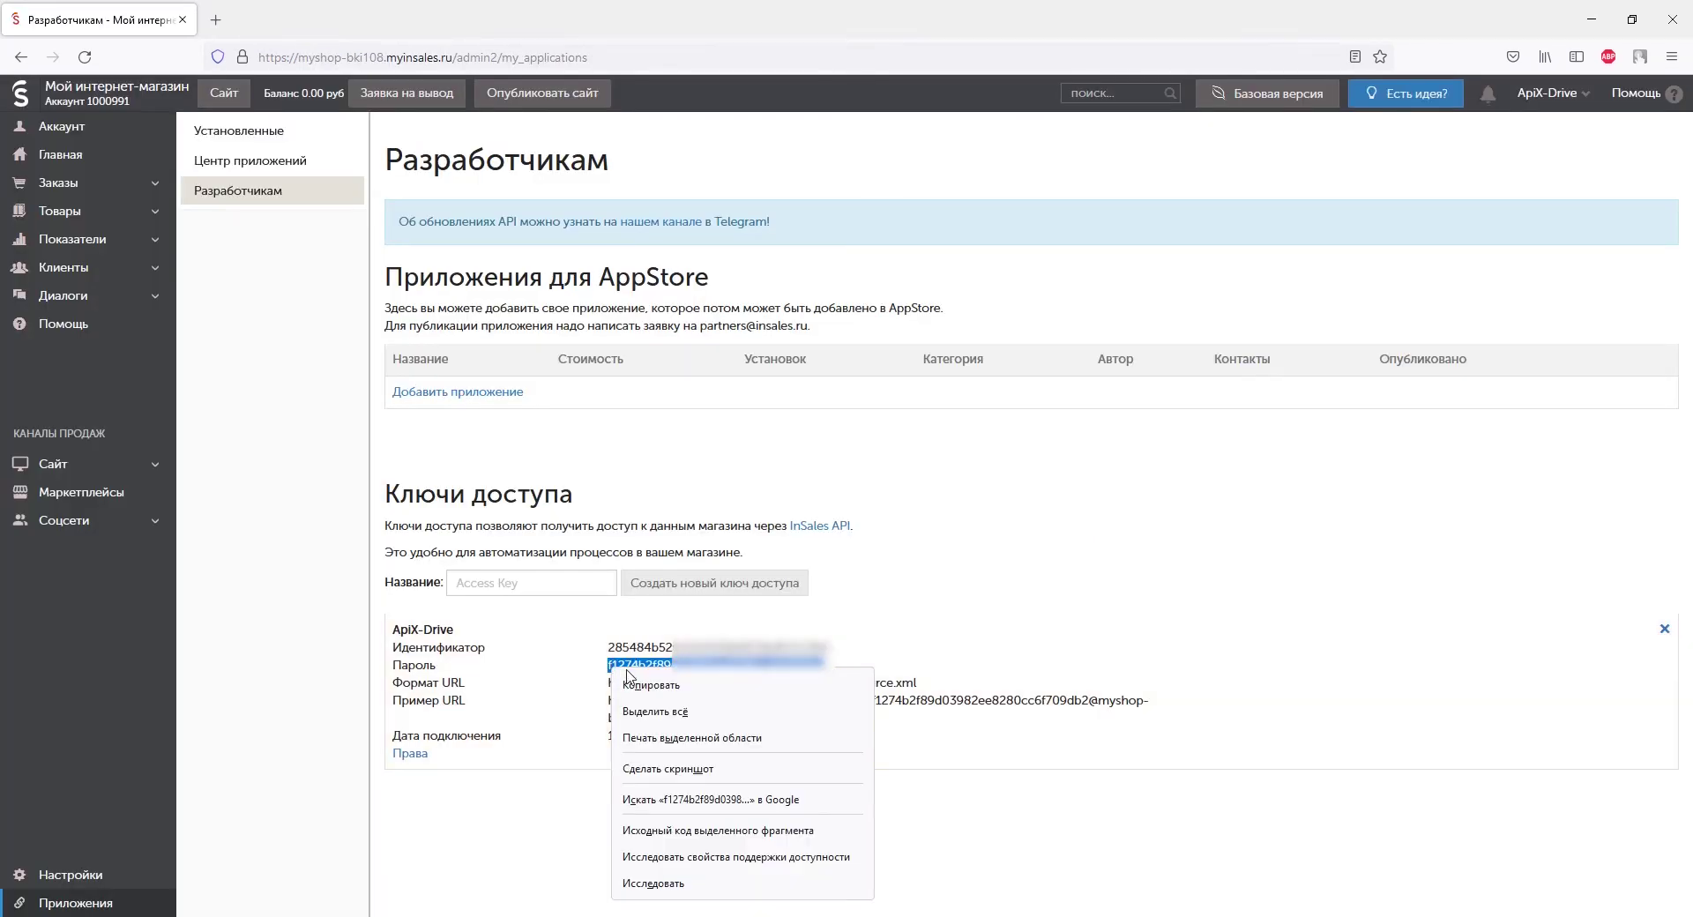
pyautogui.click(631, 686)
pyautogui.hotkey('alt', 'Tab')
pyautogui.click(648, 565)
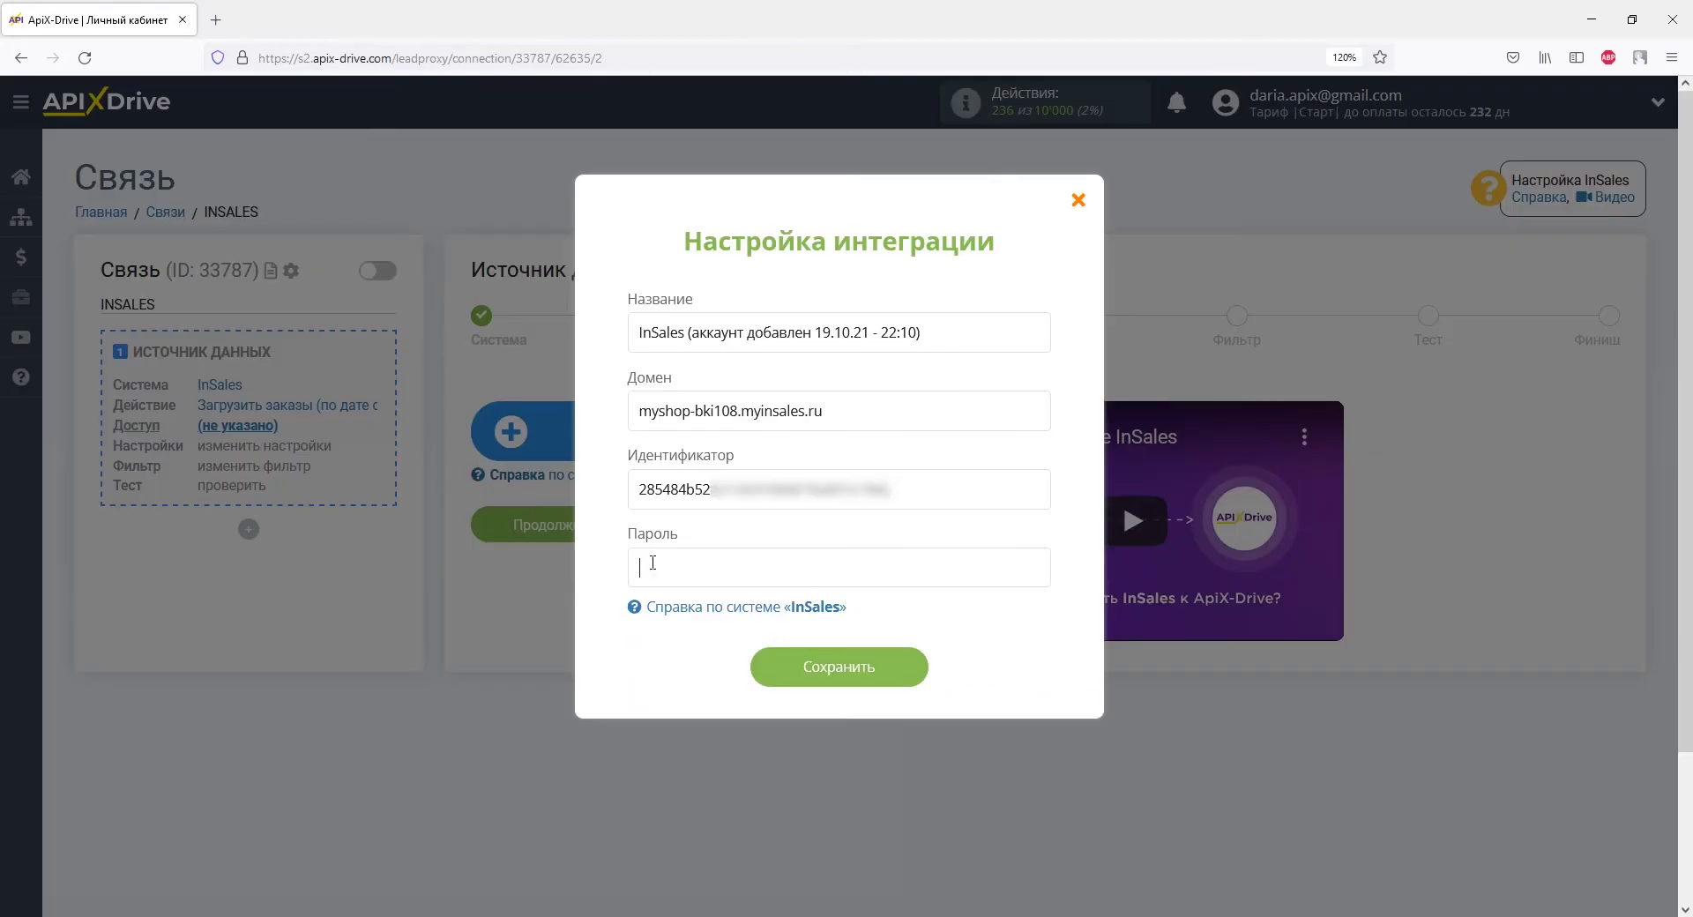
pyautogui.rightClick(653, 566)
pyautogui.click(706, 691)
pyautogui.click(785, 670)
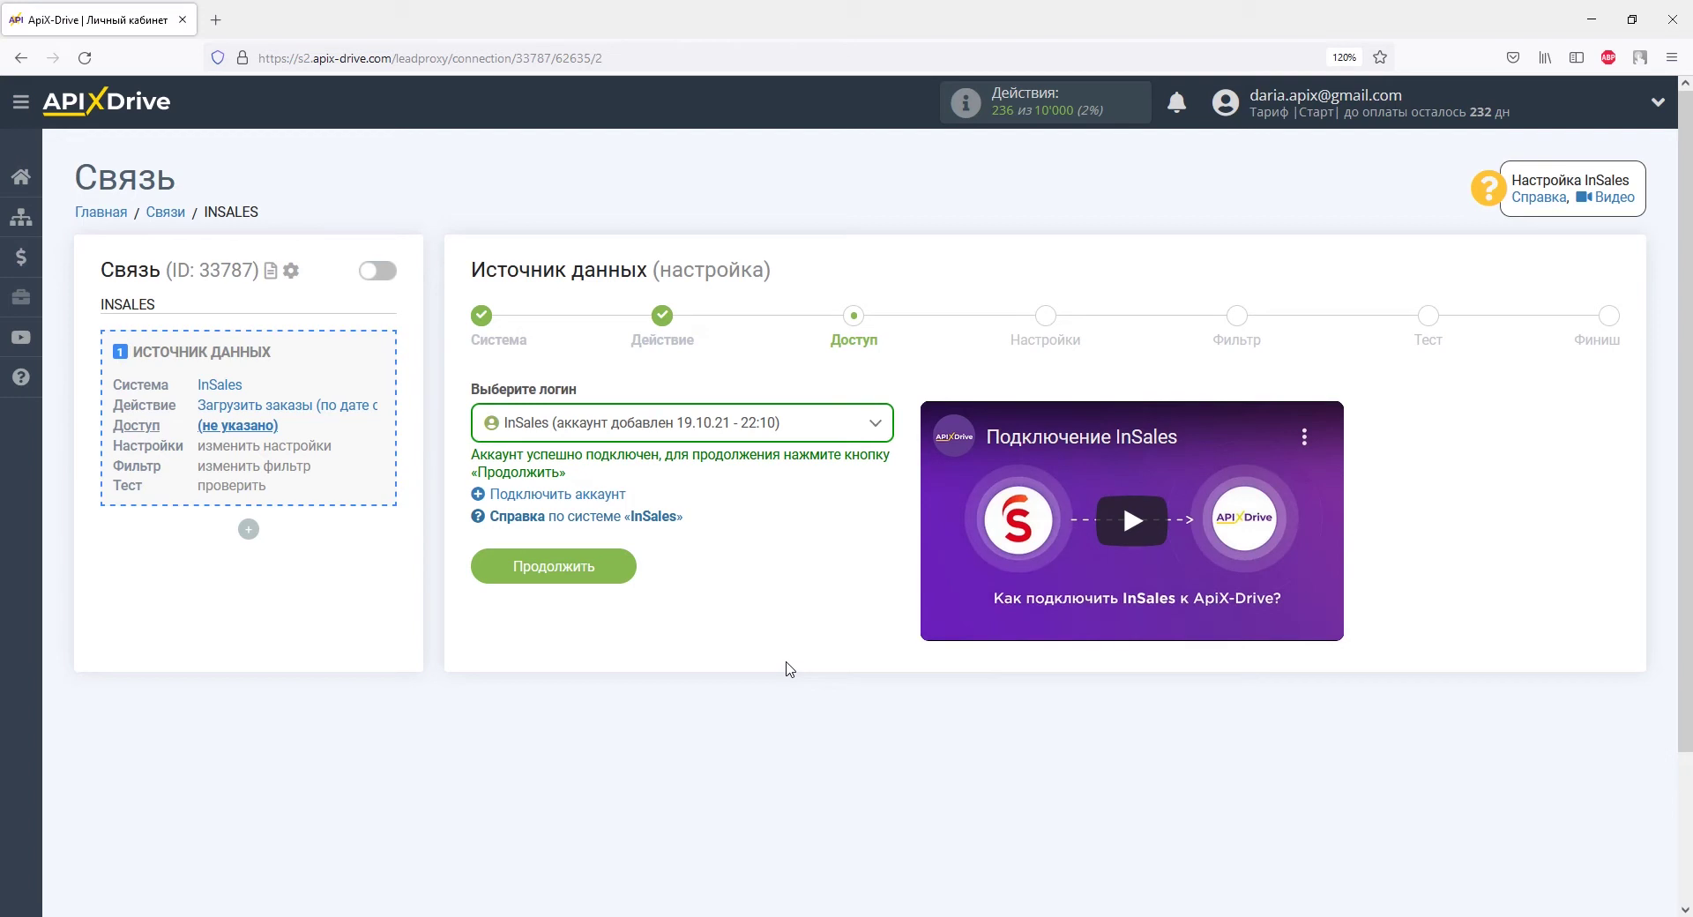
# Continue with the connected InSales account, keeping the default settings and adding no filter condition.
pyautogui.click(610, 570)
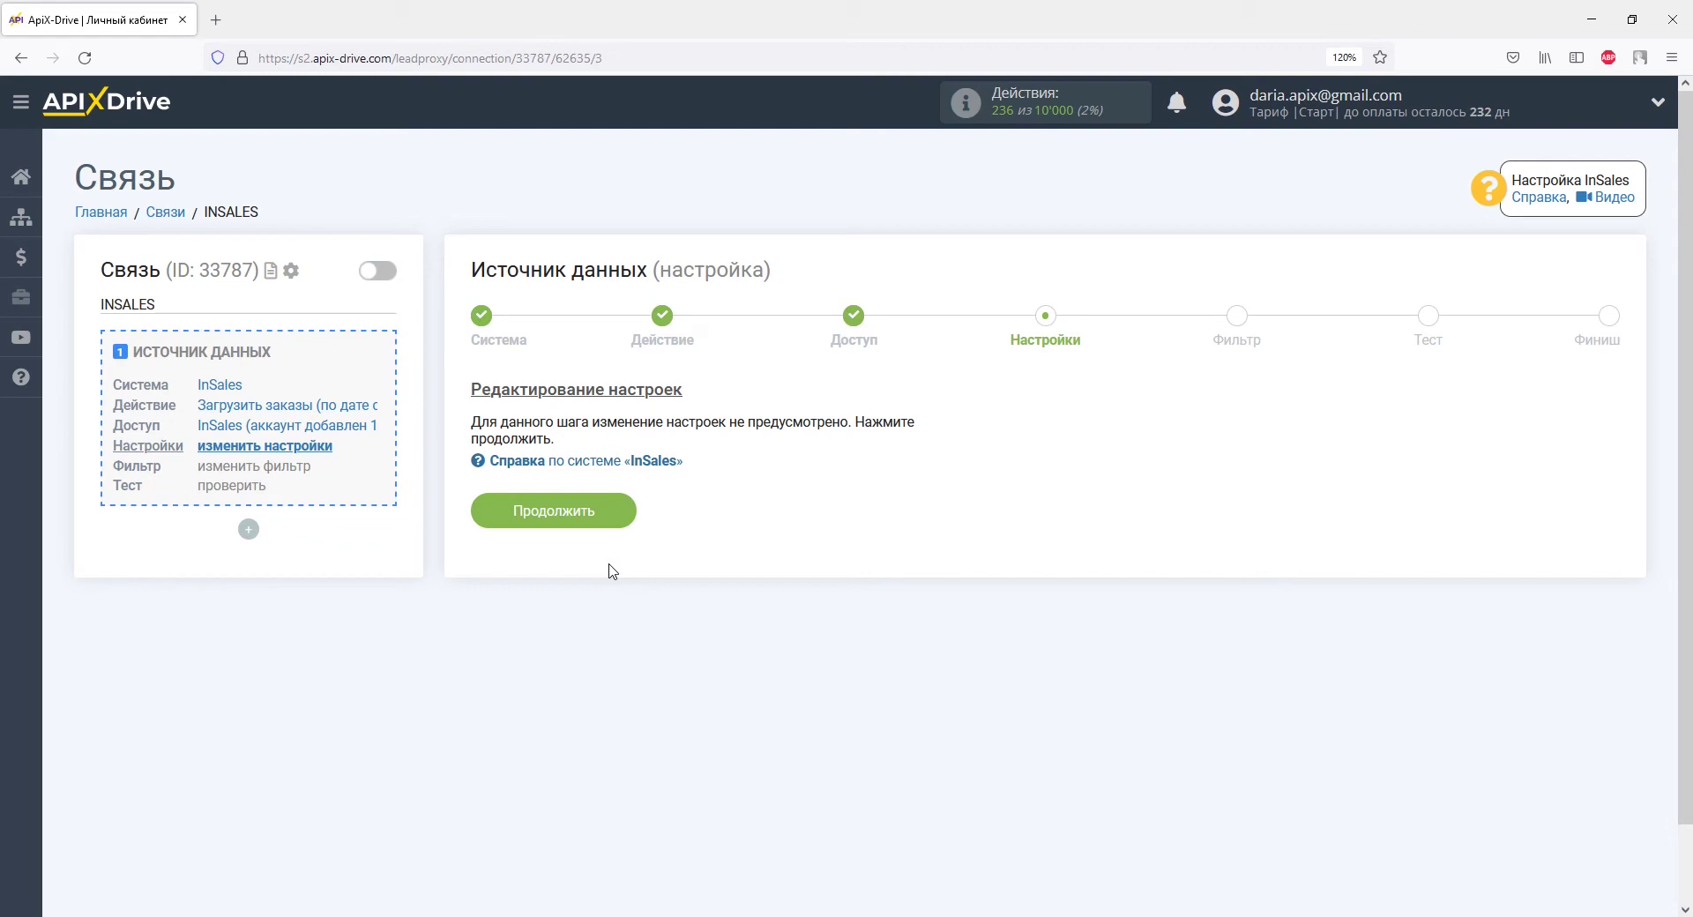
pyautogui.click(604, 511)
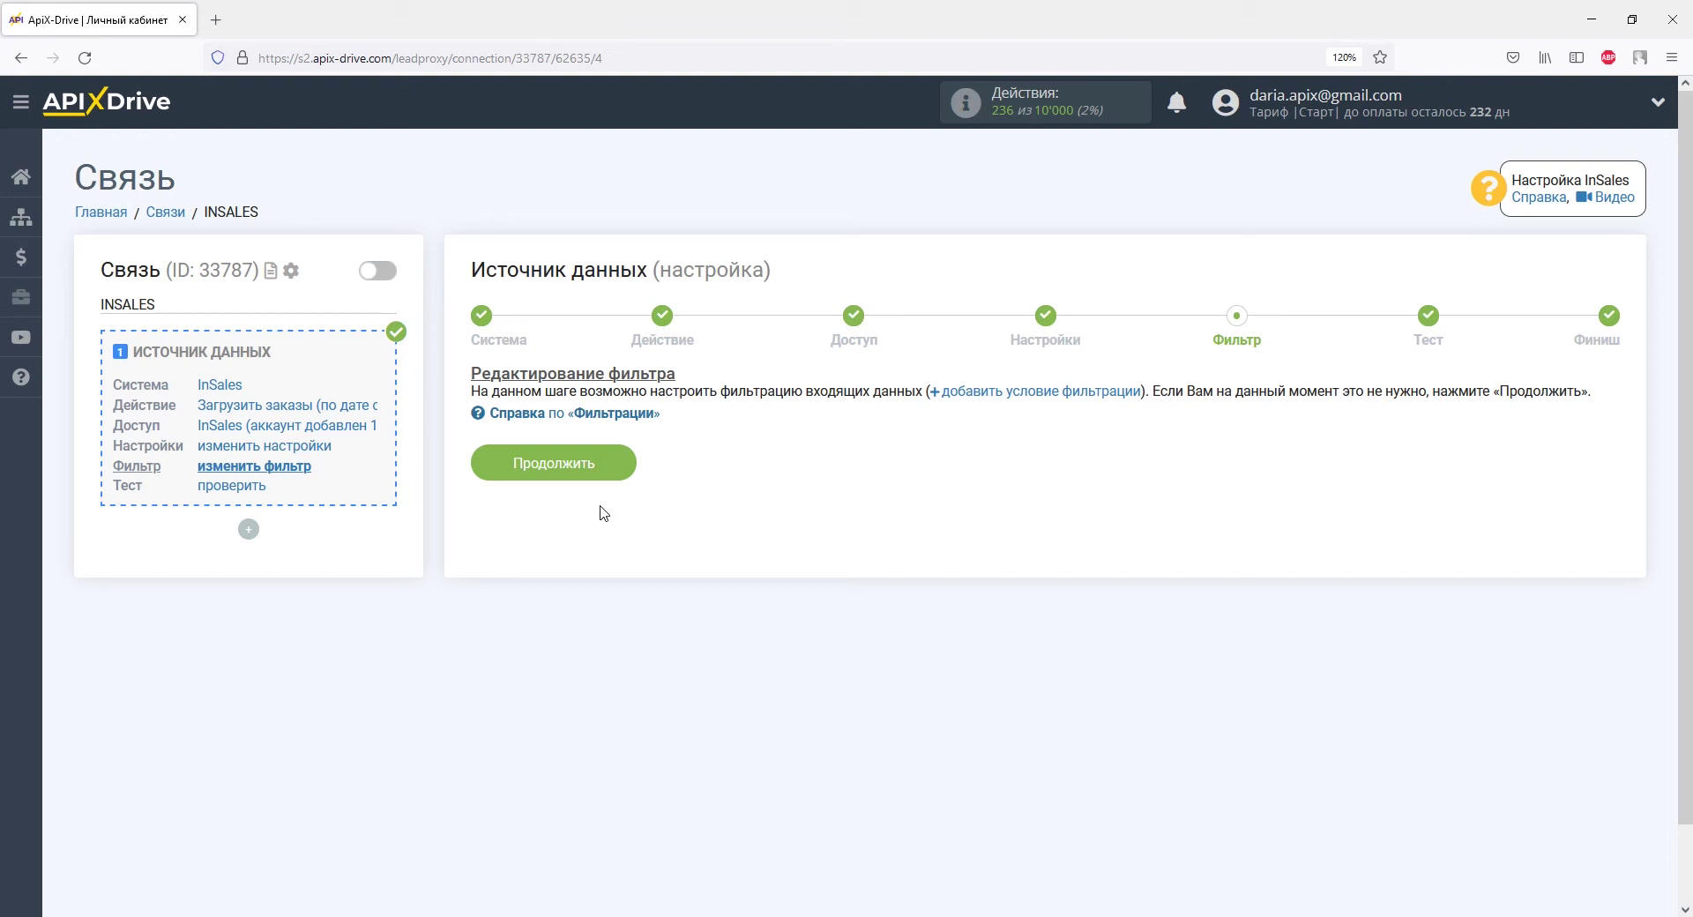
pyautogui.click(609, 466)
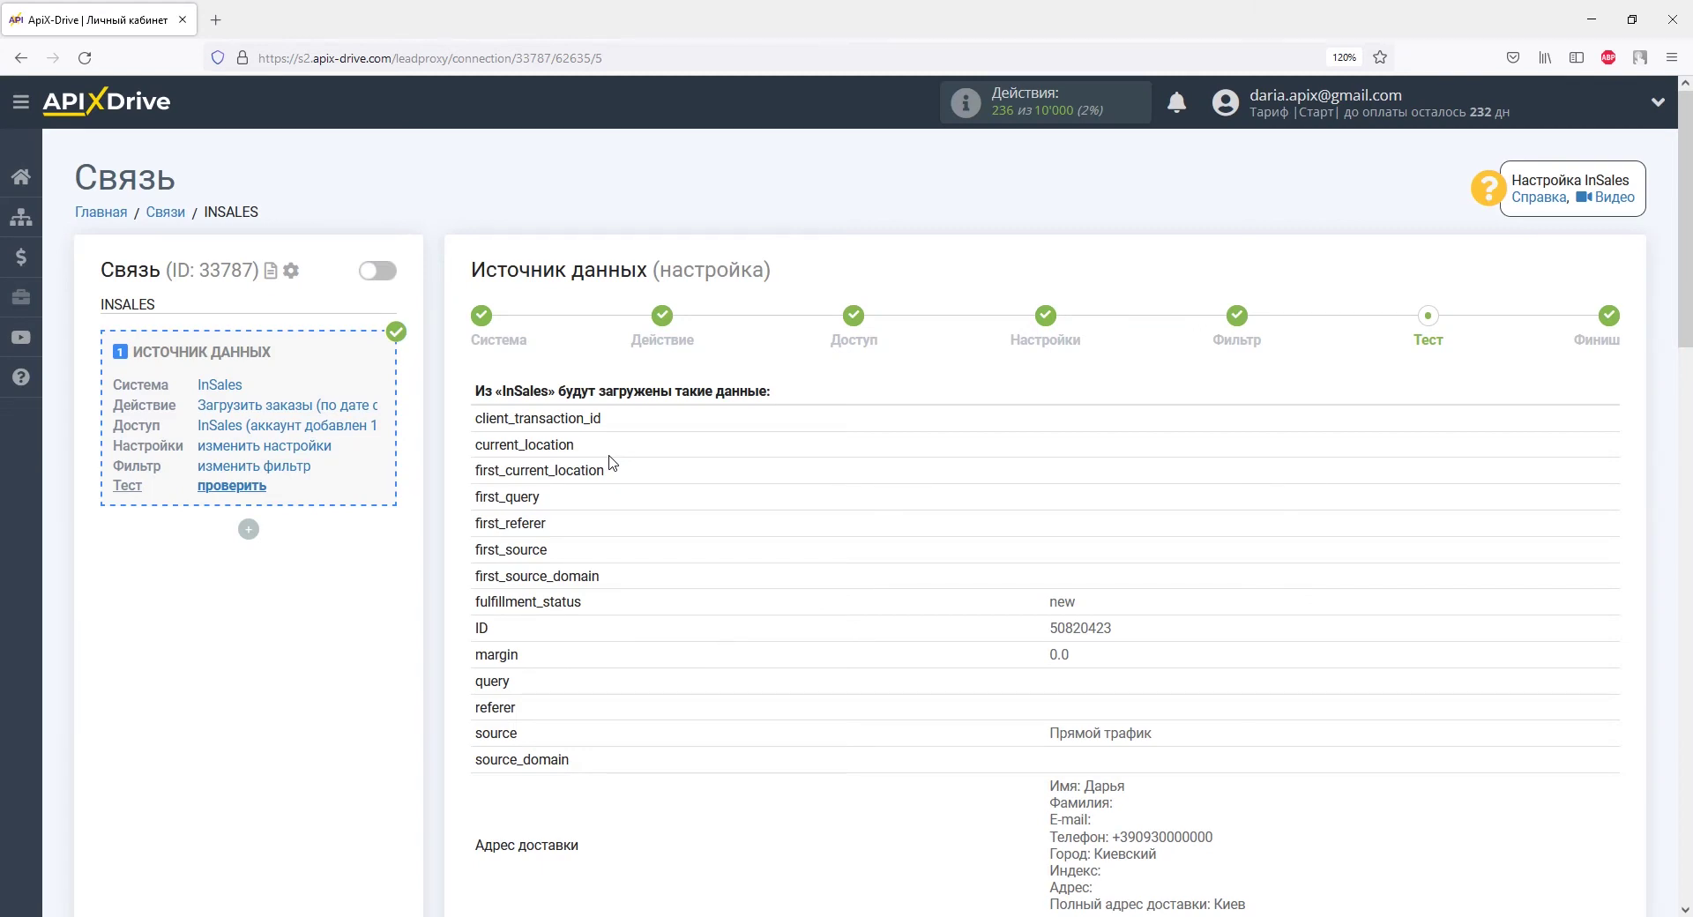
# Review the InSales test order data and complete the data source setup.
pyautogui.scroll(-5, 611, 462)
pyautogui.scroll(-5, 611, 462)
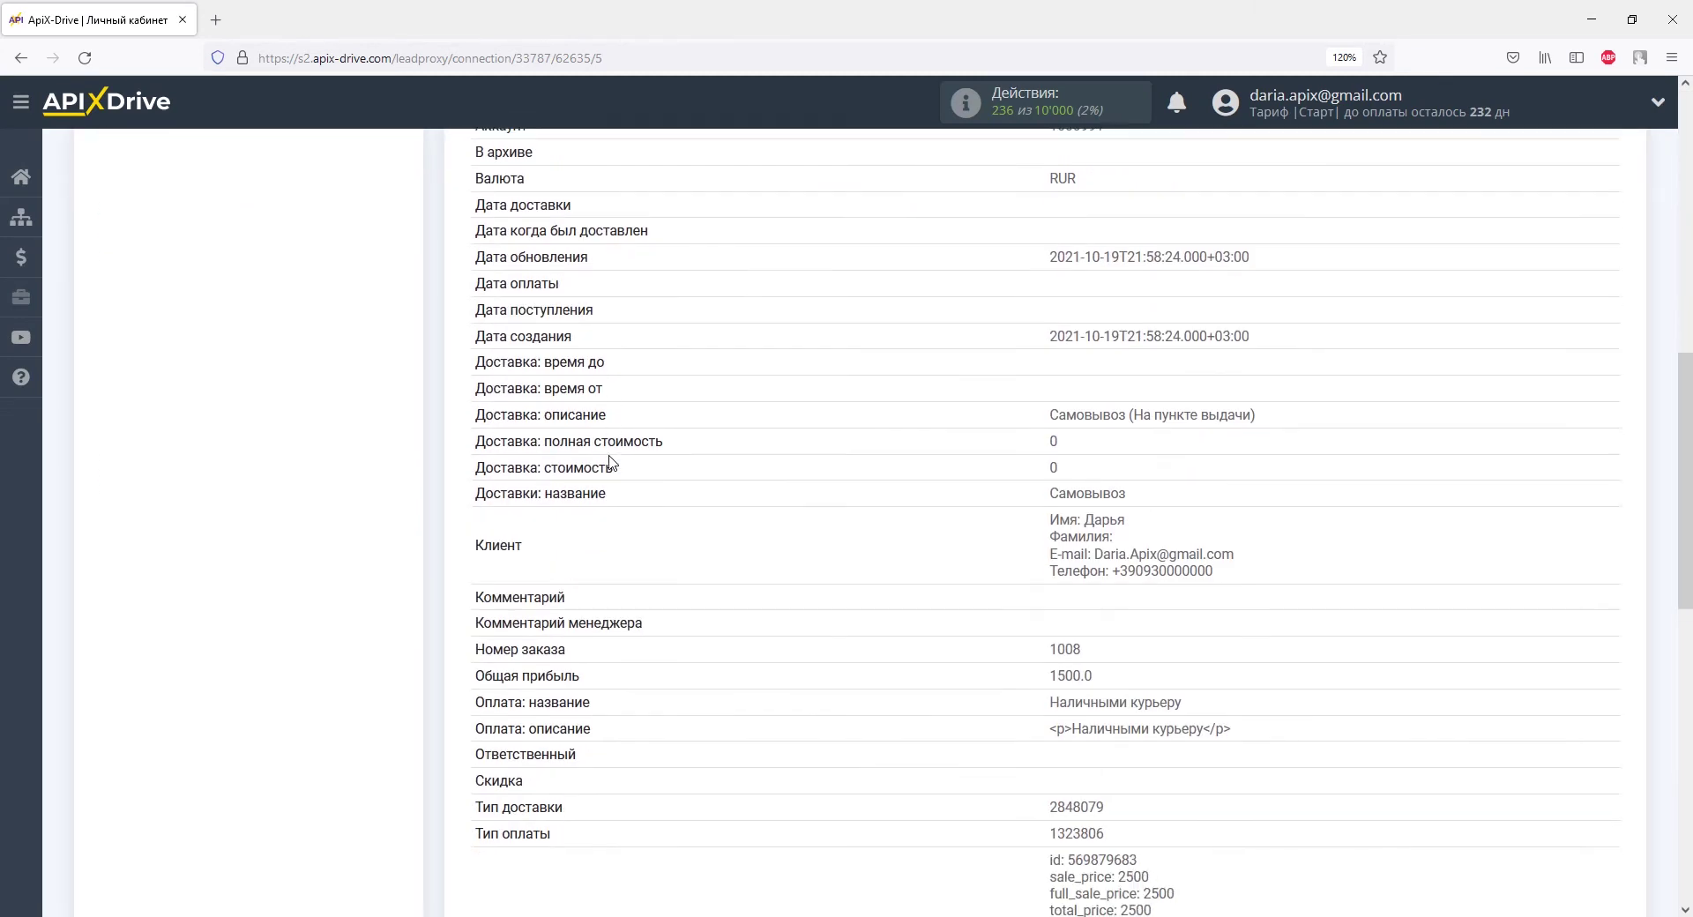
pyautogui.scroll(-4, 613, 462)
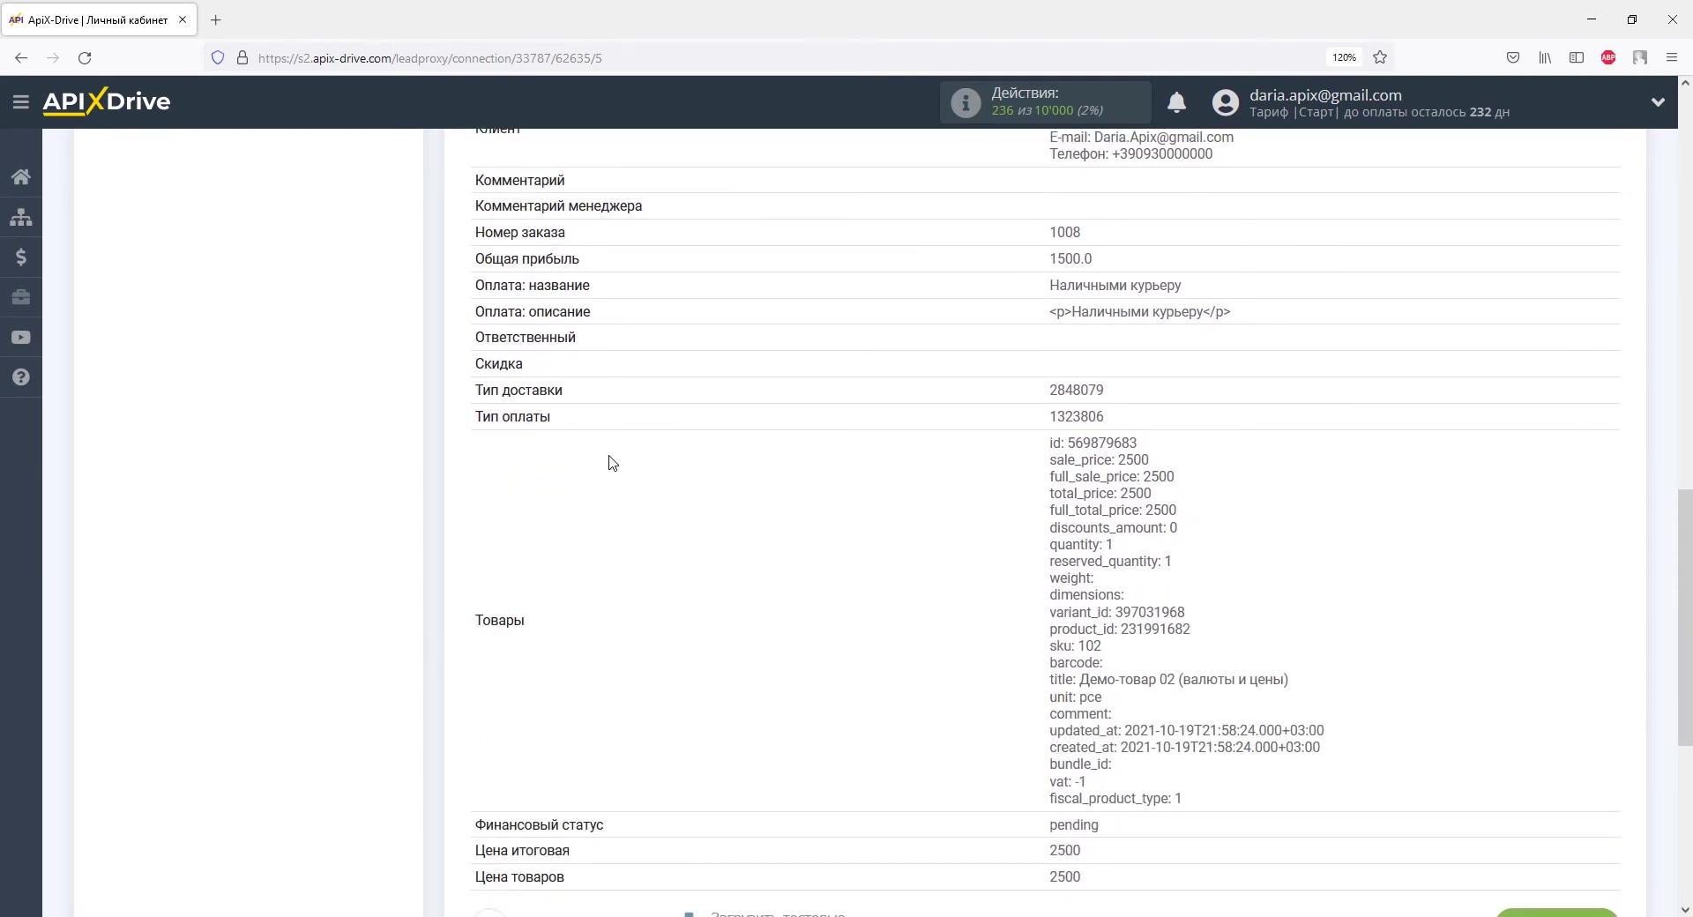
pyautogui.scroll(-4, 613, 462)
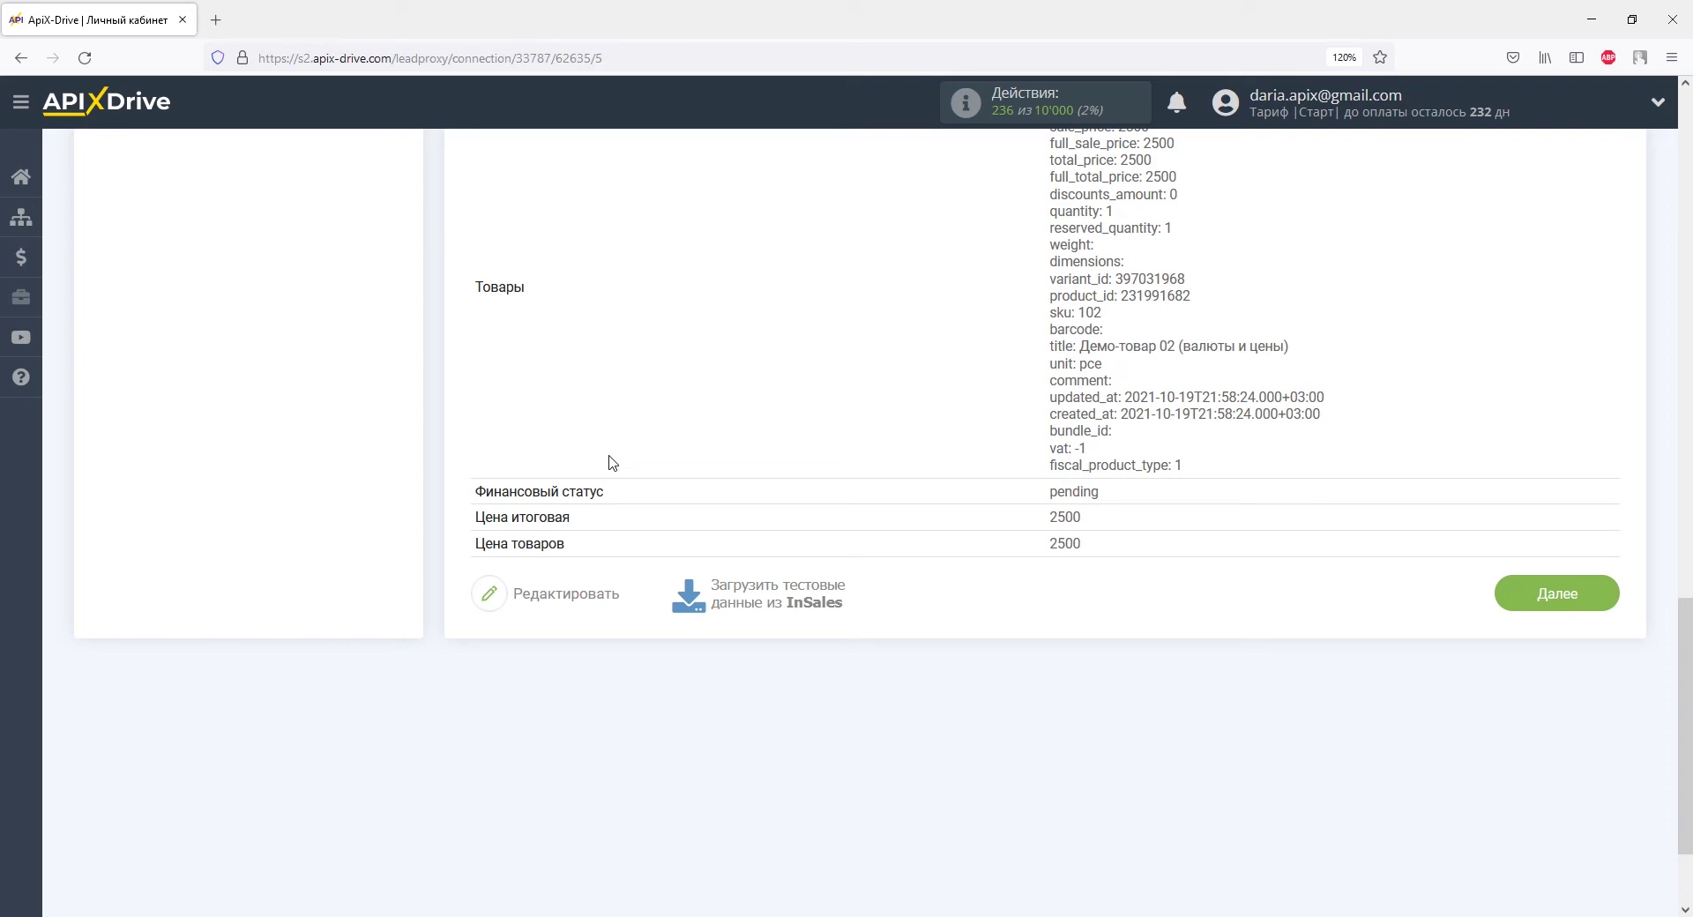
pyautogui.click(1504, 594)
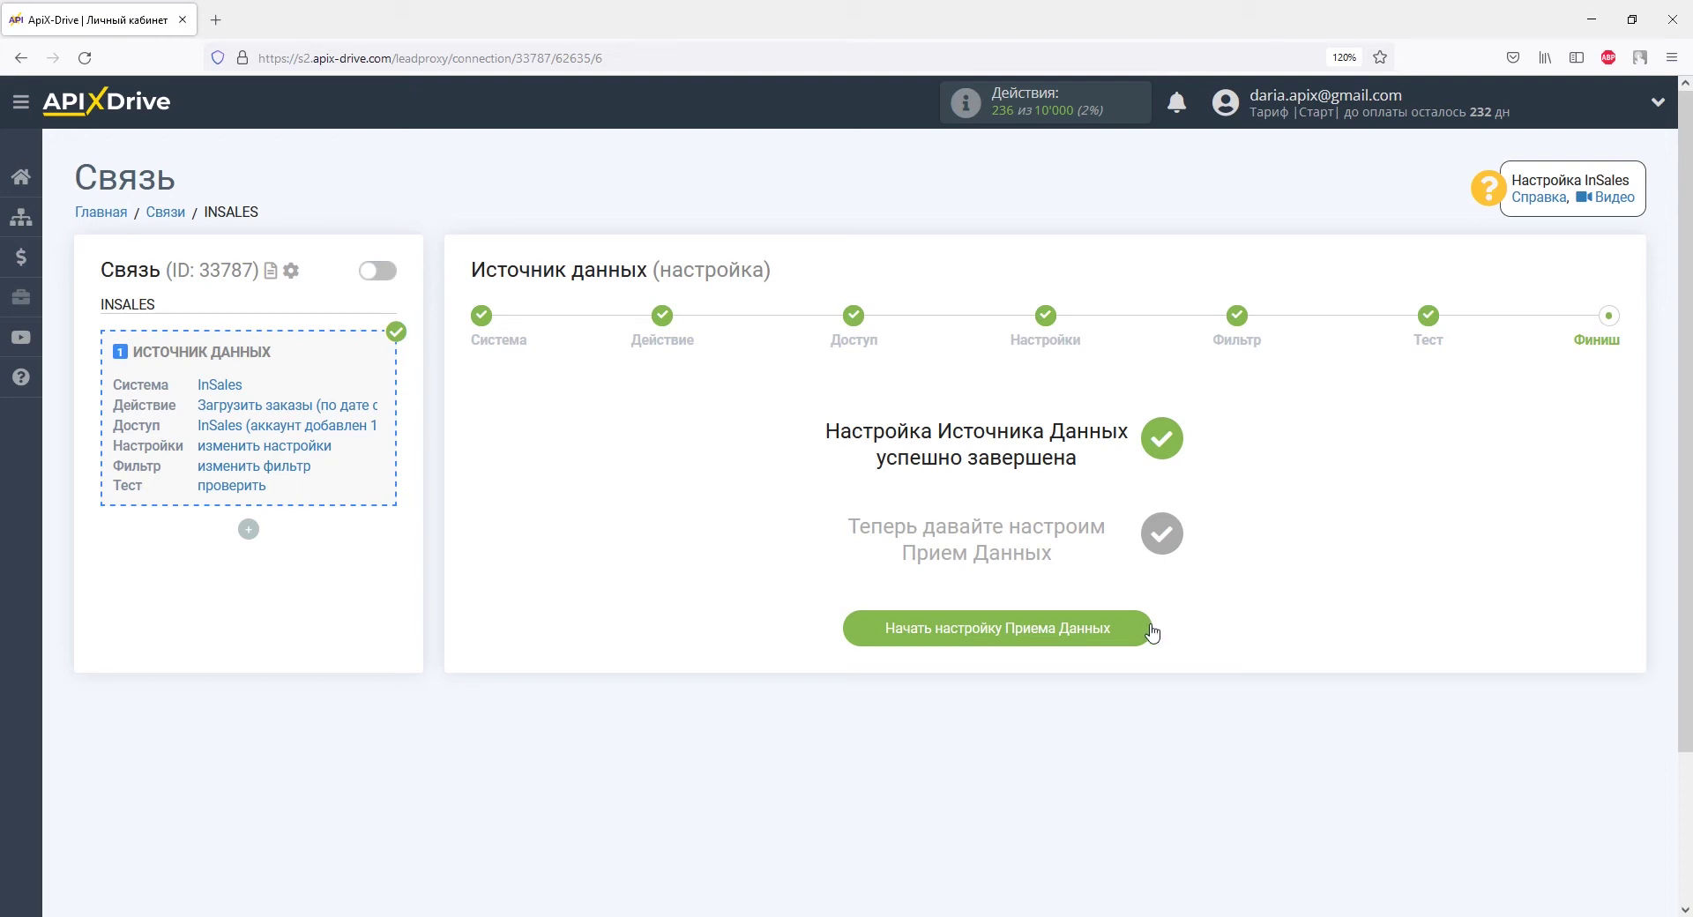
# Start the data destination setup and choose "GetCourse (прием)" as the receiving system.
pyautogui.click(1126, 632)
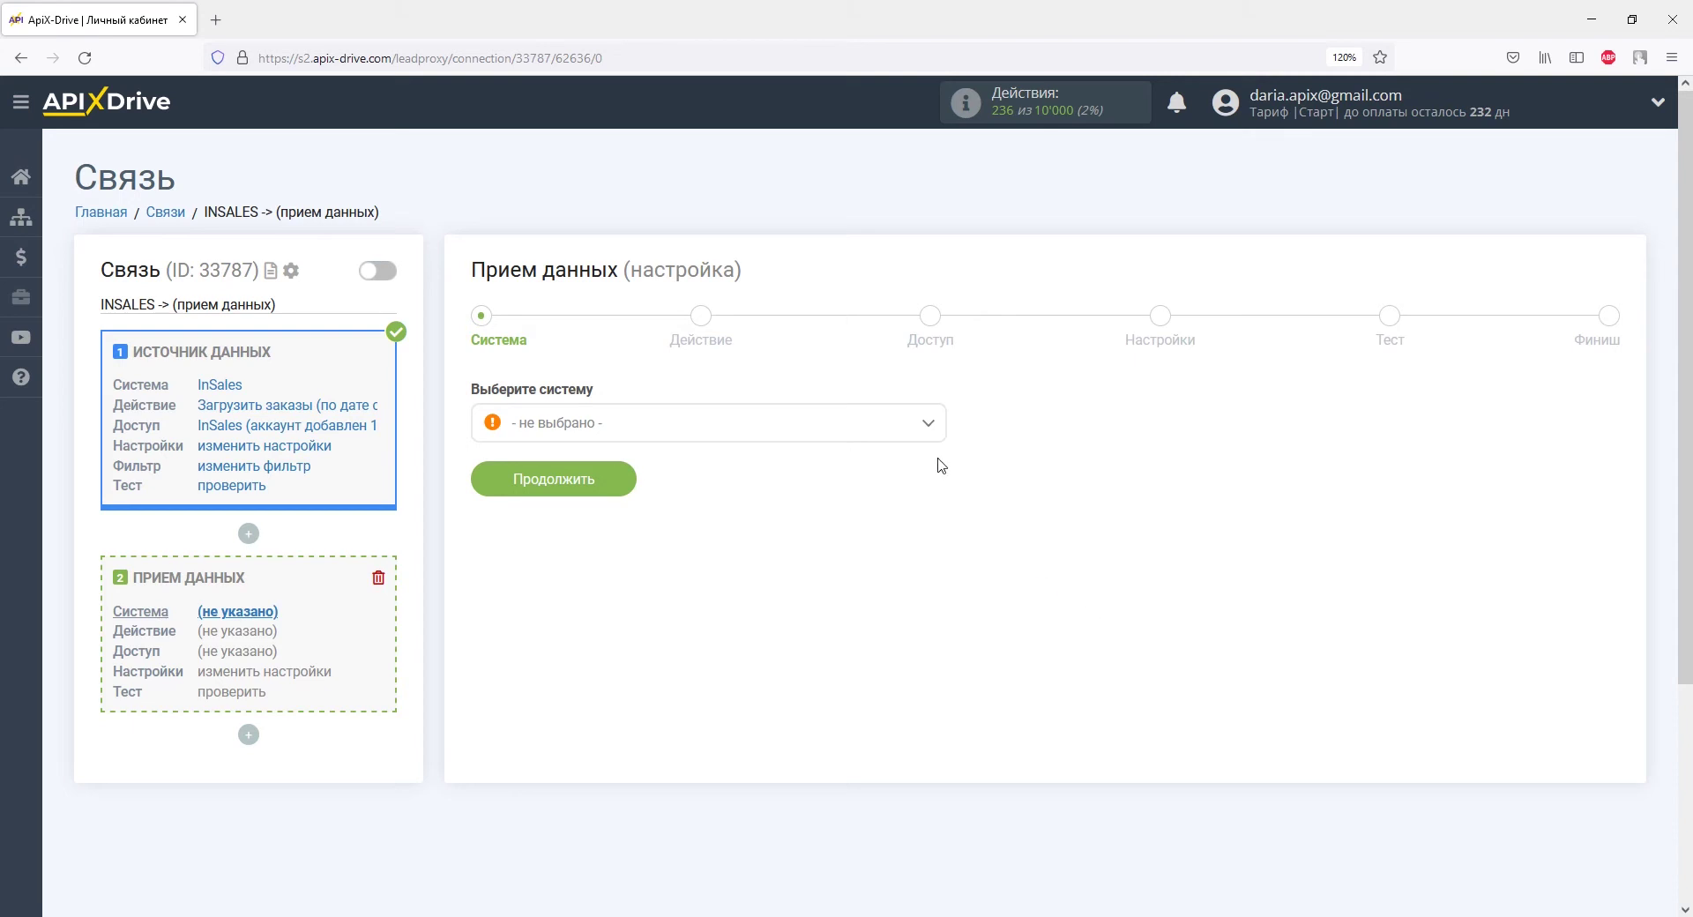
pyautogui.click(926, 432)
pyautogui.moveTo(937, 463); pyautogui.dragTo(937, 532)
pyautogui.click(632, 552)
pyautogui.click(607, 480)
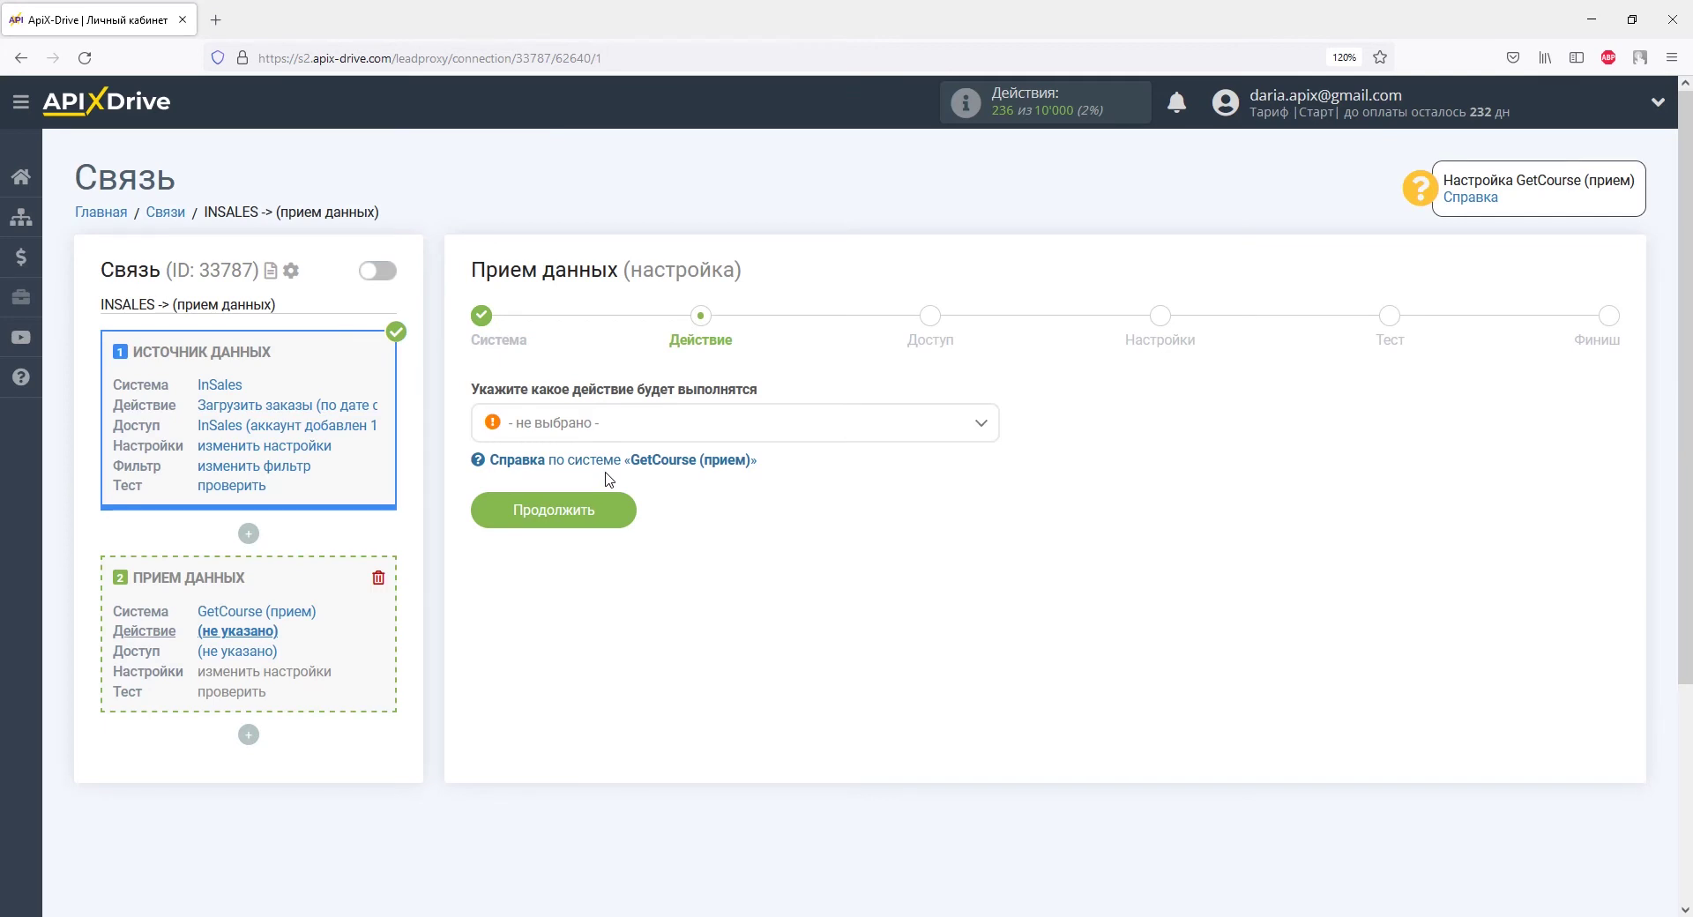
# Set the destination action to "Отправка сделок" and continue to account access.
pyautogui.click(605, 427)
pyautogui.click(607, 556)
pyautogui.click(597, 512)
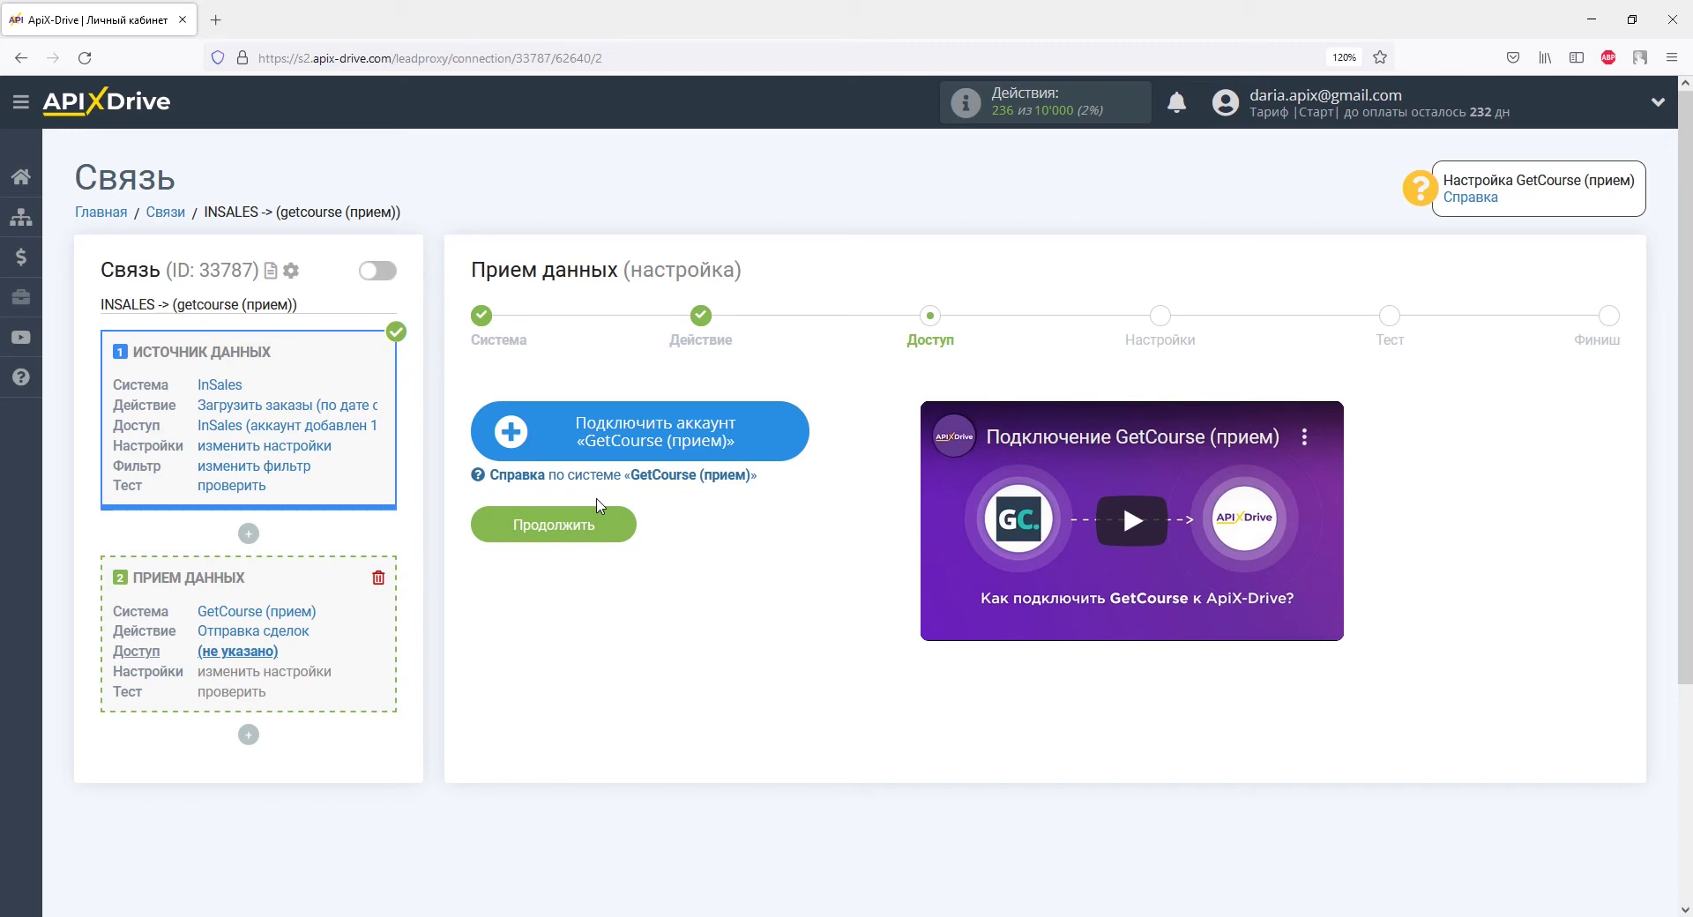
# Start connecting a GetCourse account and fill its domain with apix1.getcourse.ru, copied from the GetCourse site address.
pyautogui.click(550, 425)
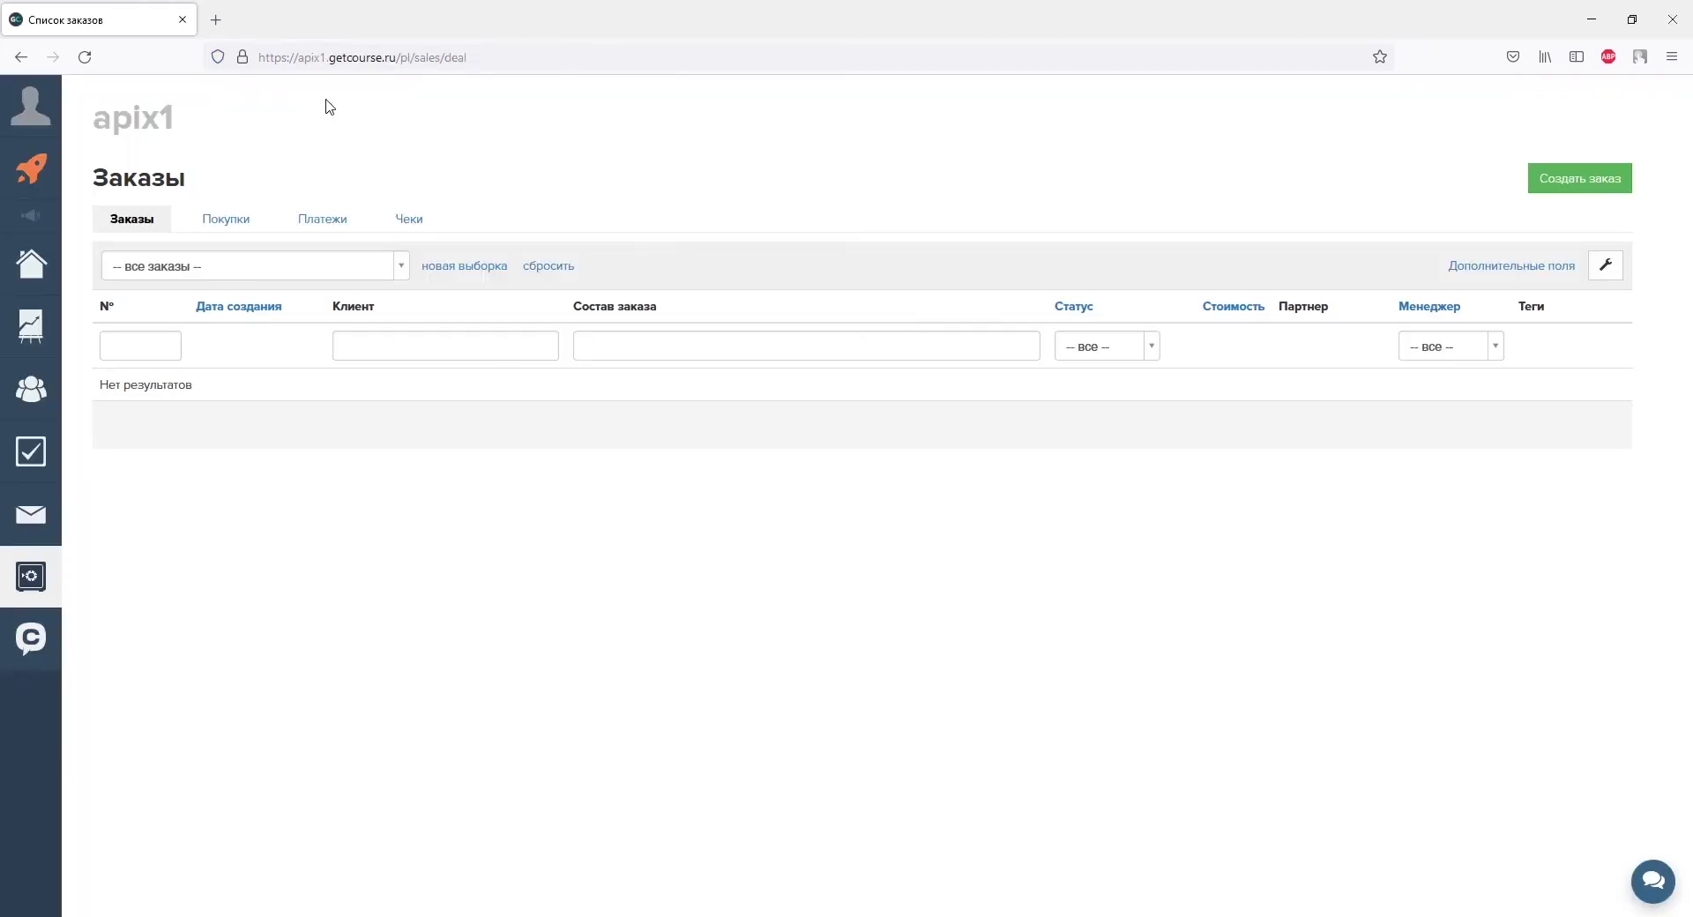
pyautogui.click(302, 57)
pyautogui.moveTo(301, 57); pyautogui.dragTo(396, 58)
pyautogui.rightClick(396, 58)
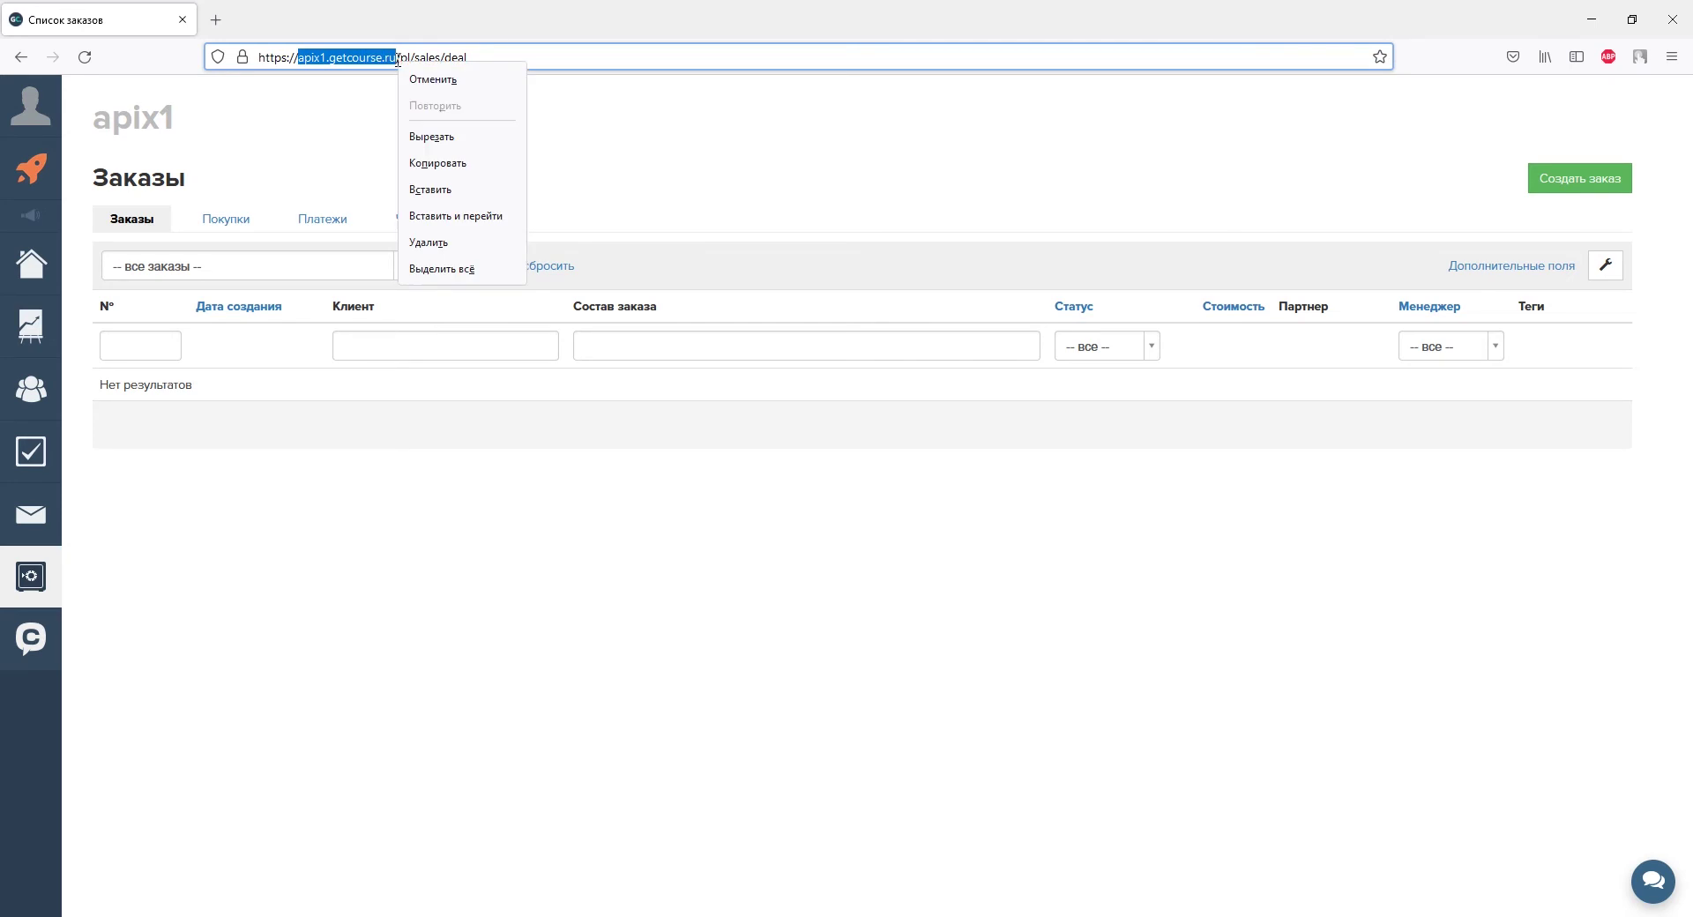
pyautogui.click(432, 160)
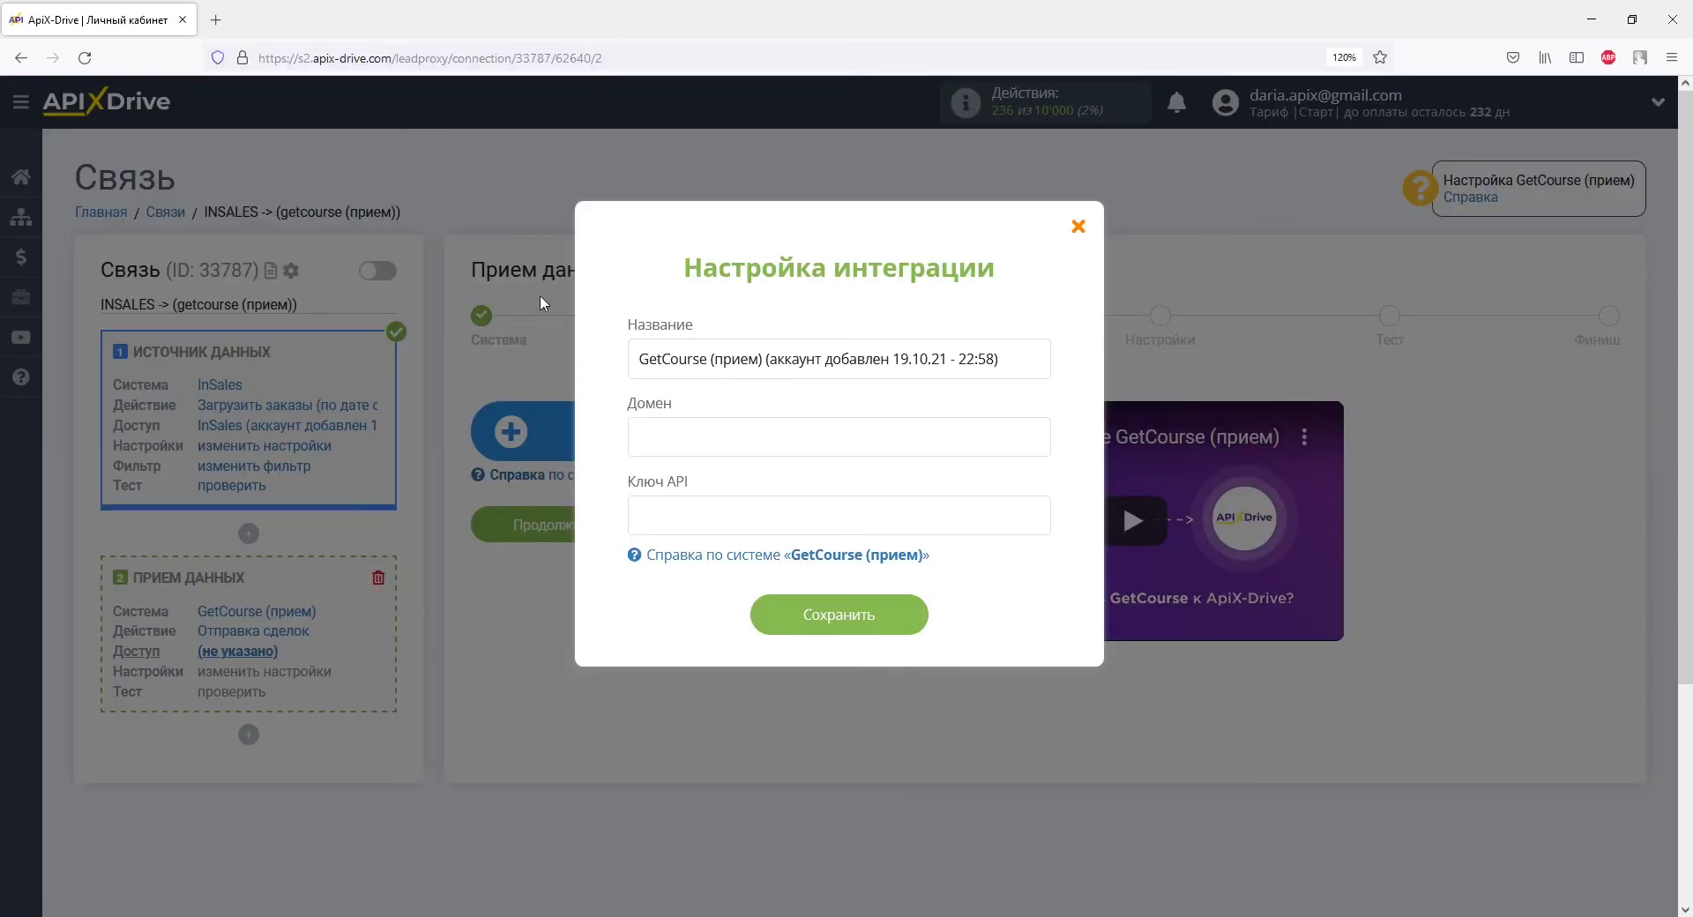
pyautogui.rightClick(643, 432)
pyautogui.click(680, 559)
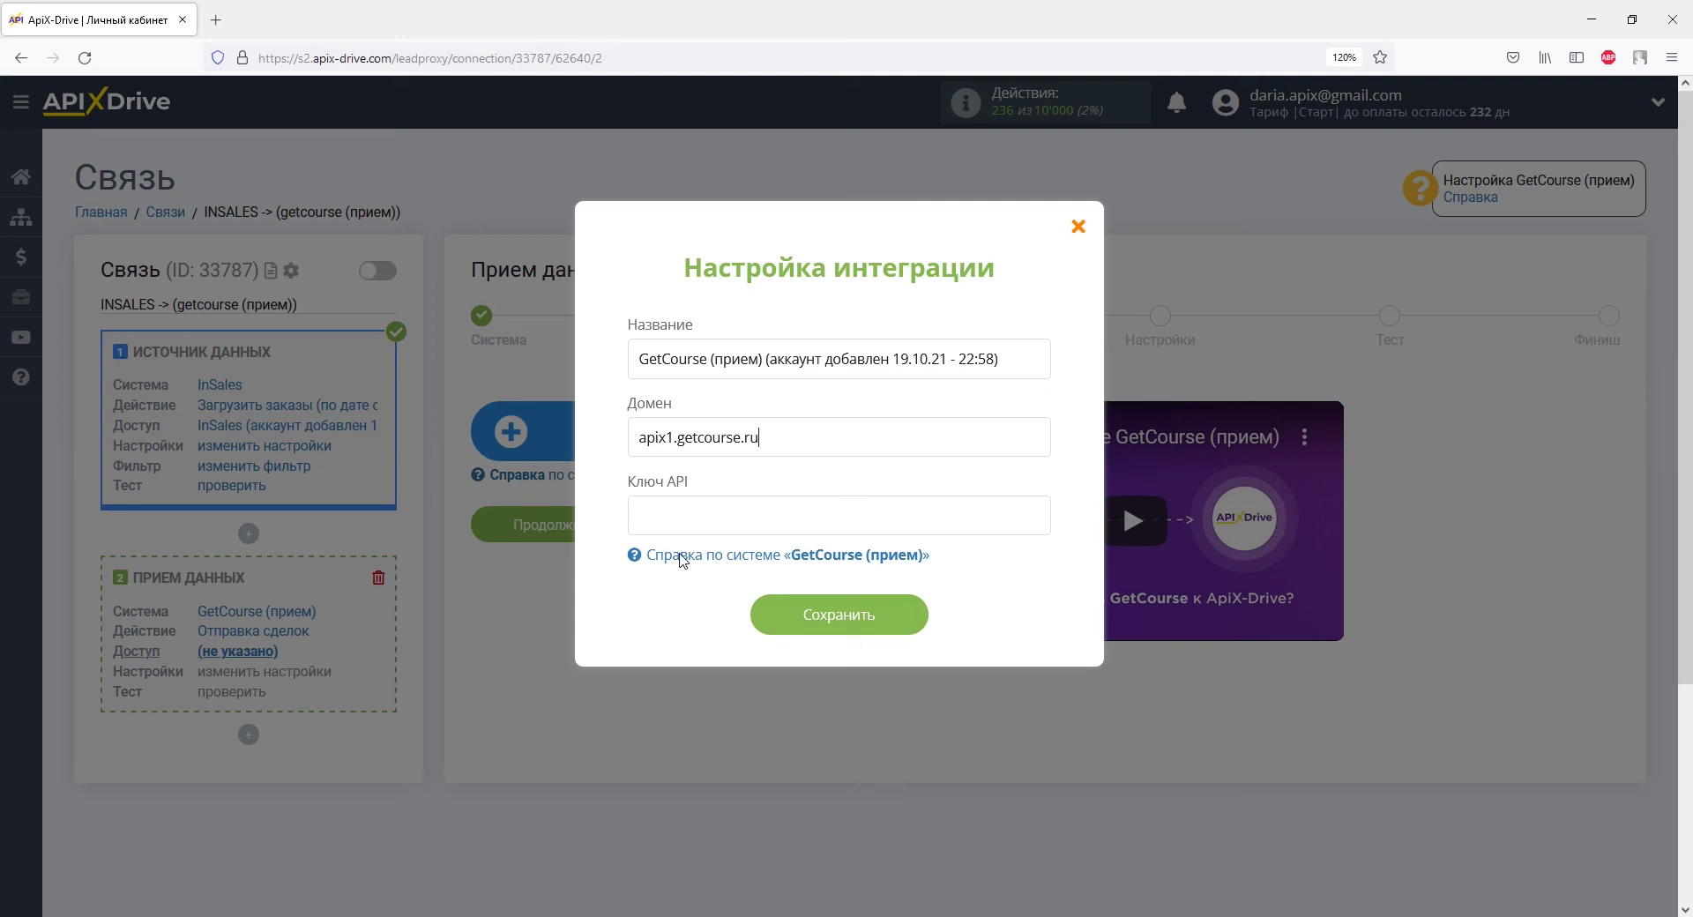
pyautogui.click(681, 560)
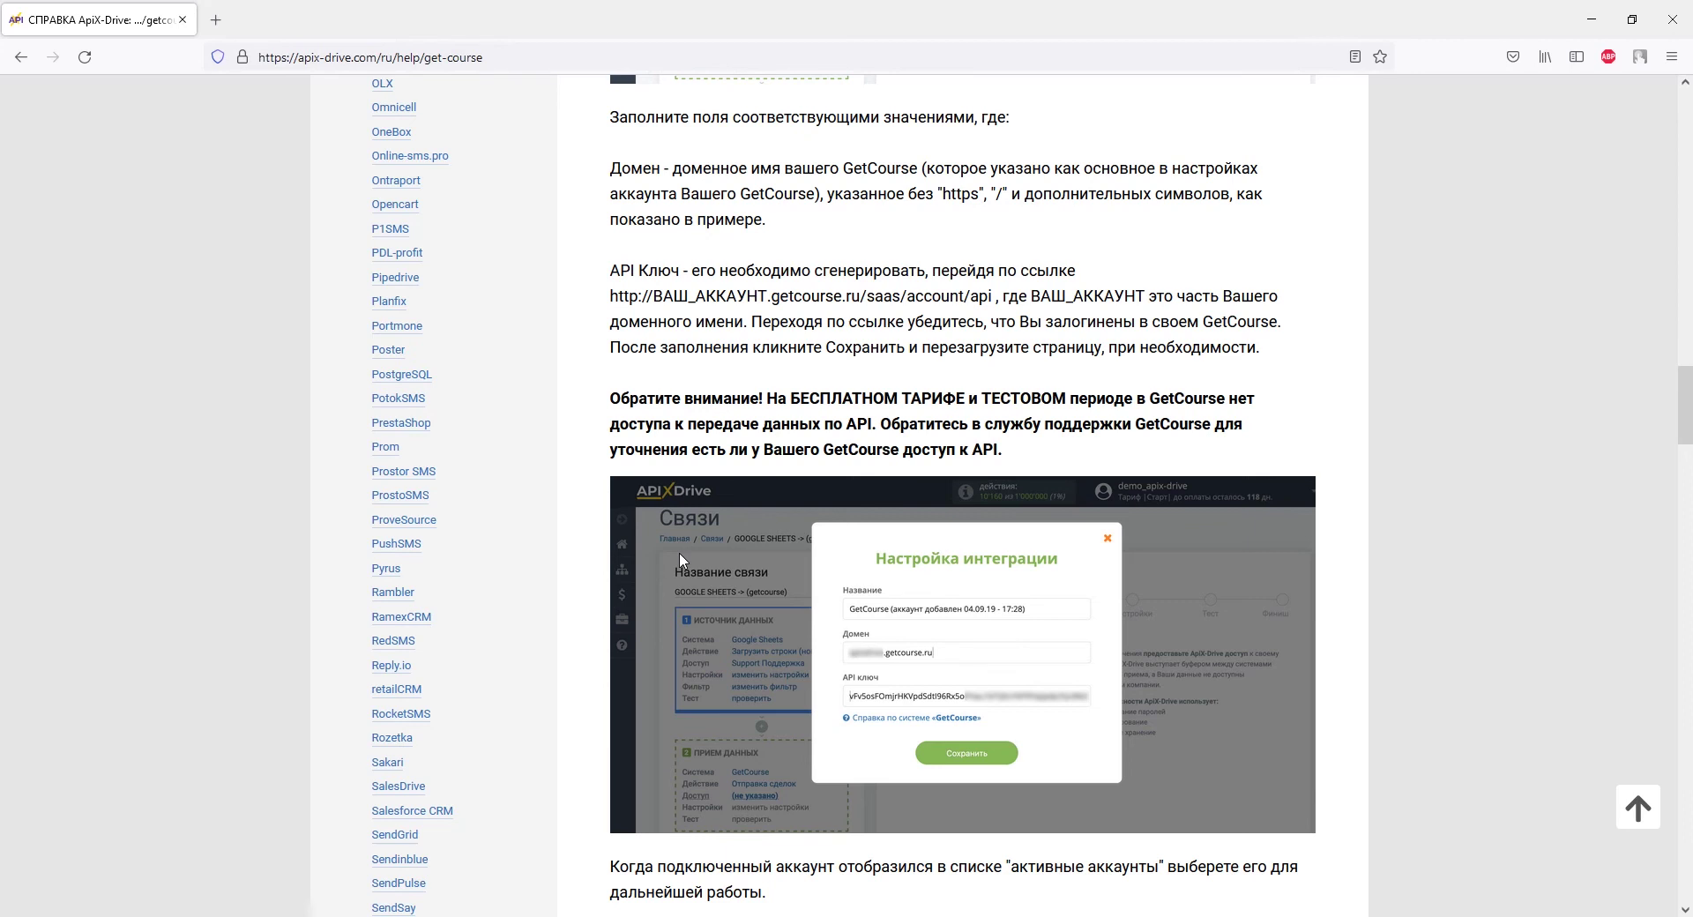
pyautogui.moveTo(611, 300); pyautogui.dragTo(993, 297)
pyautogui.rightClick(994, 296)
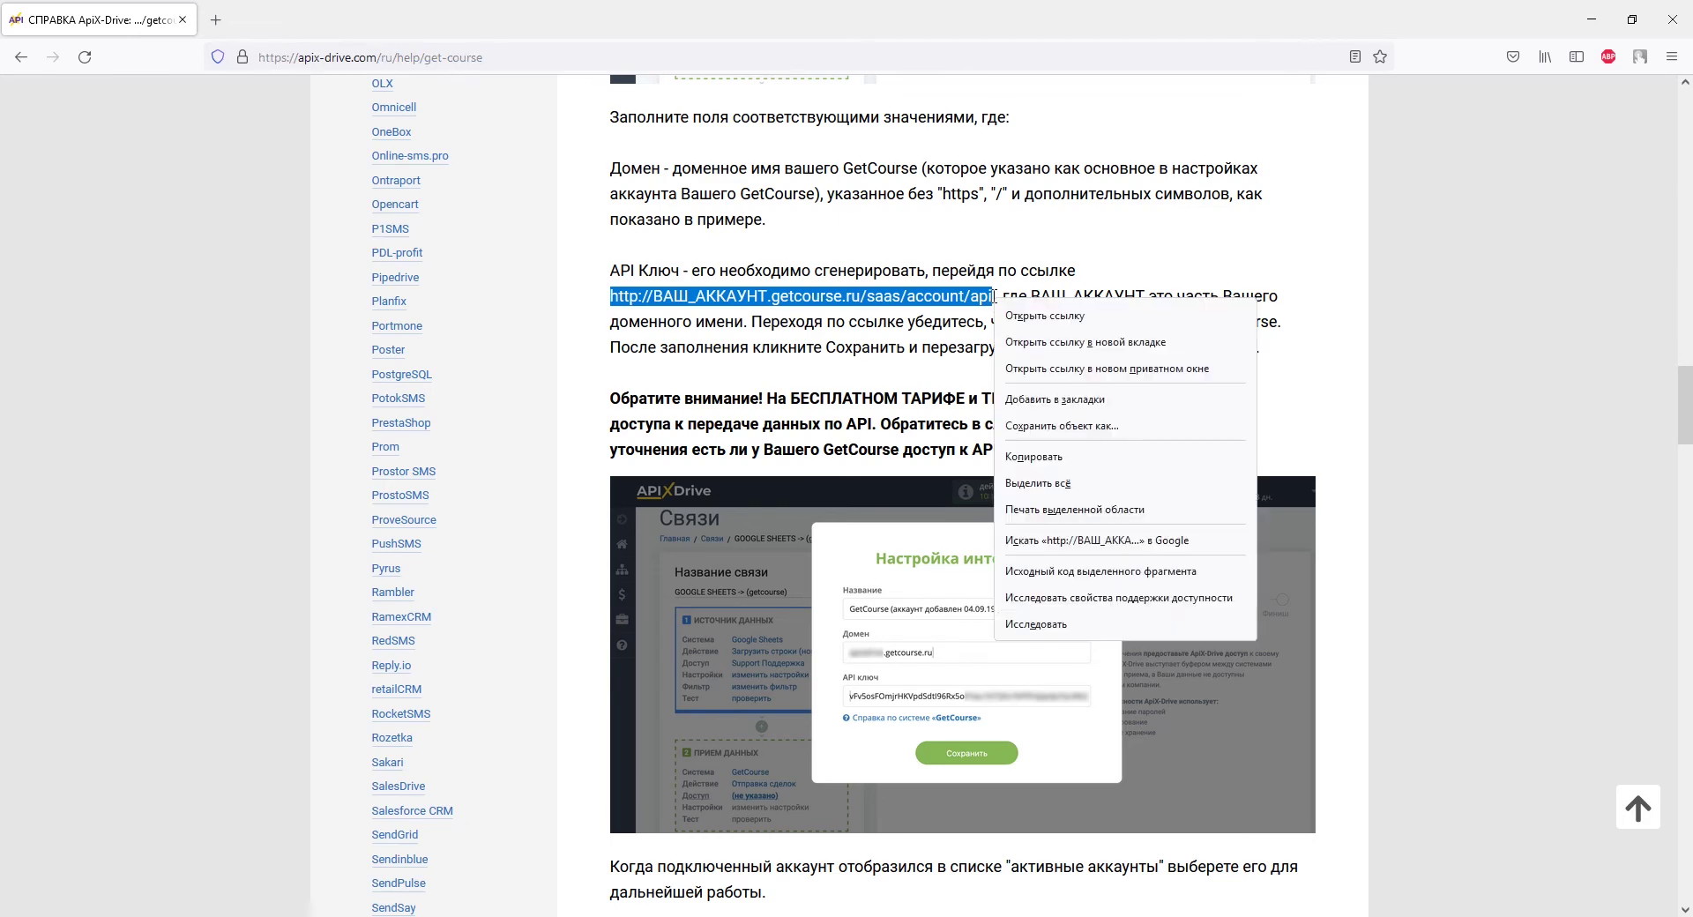
pyautogui.click(1025, 456)
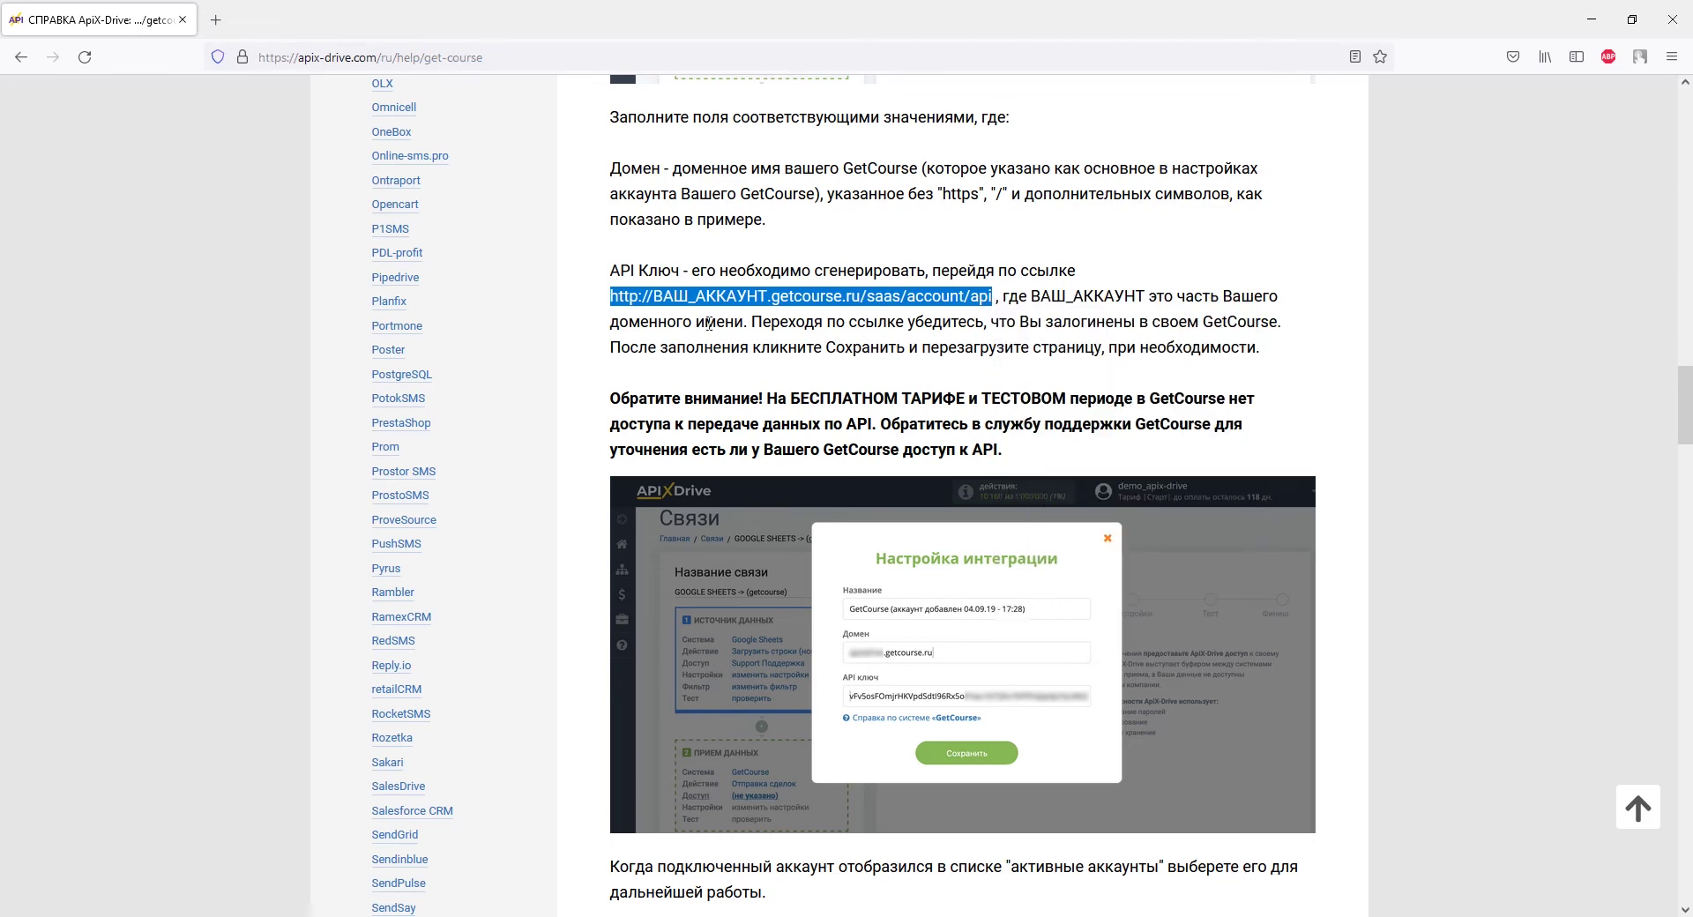
pyautogui.click(214, 21)
pyautogui.rightClick(251, 57)
pyautogui.click(286, 184)
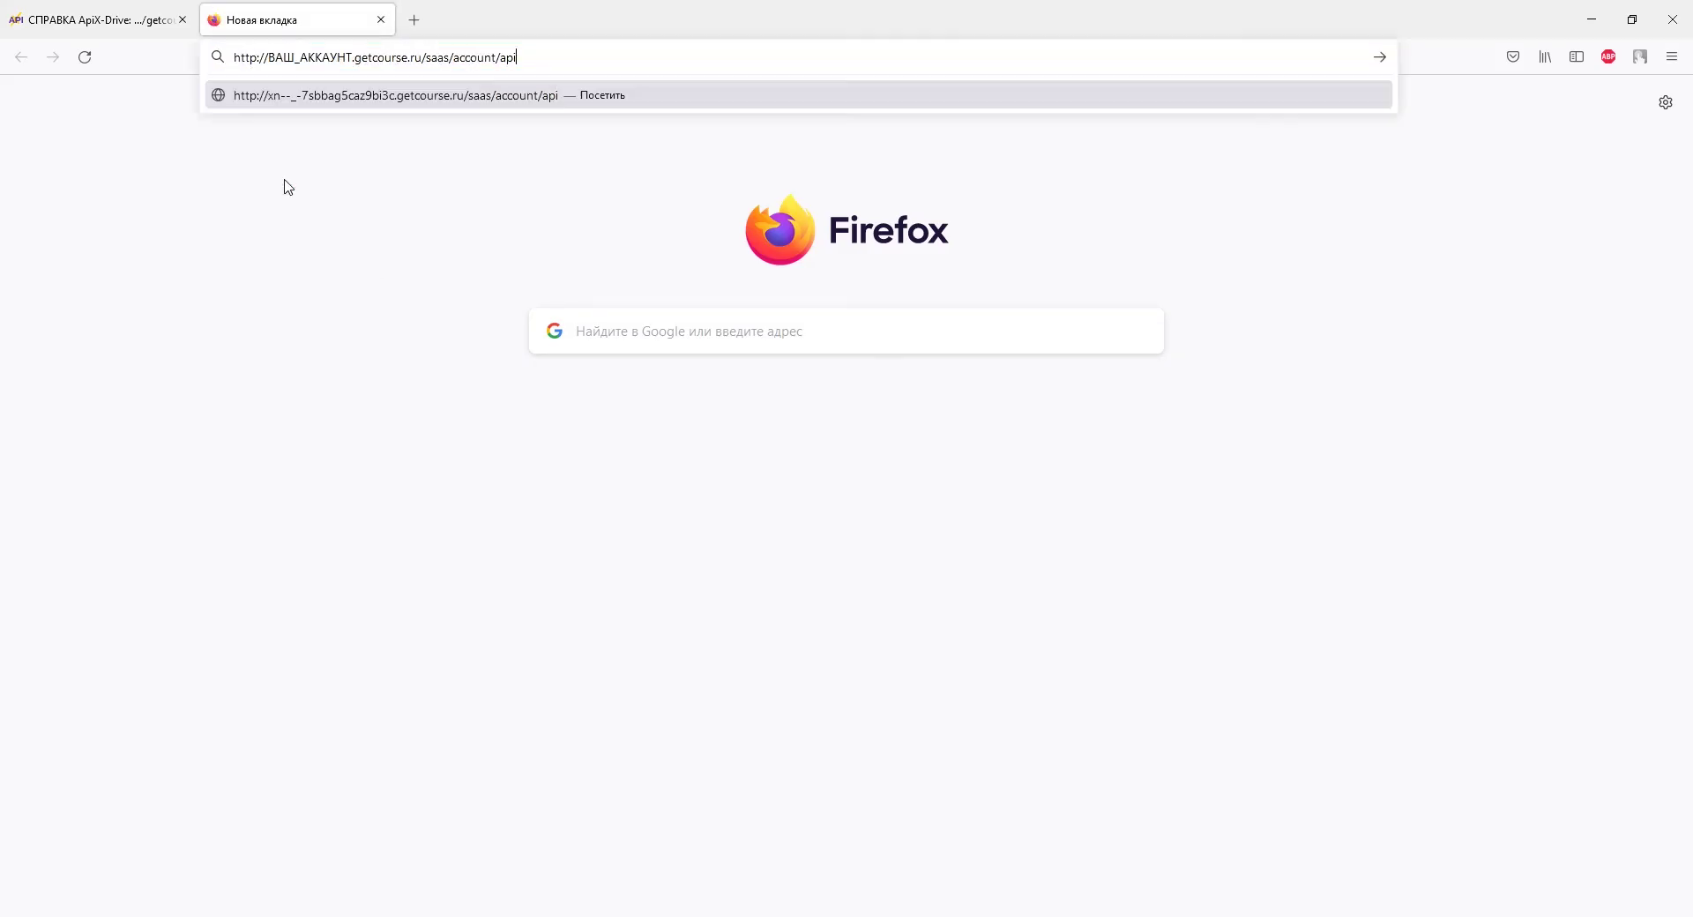
pyautogui.moveTo(268, 57); pyautogui.dragTo(352, 60)
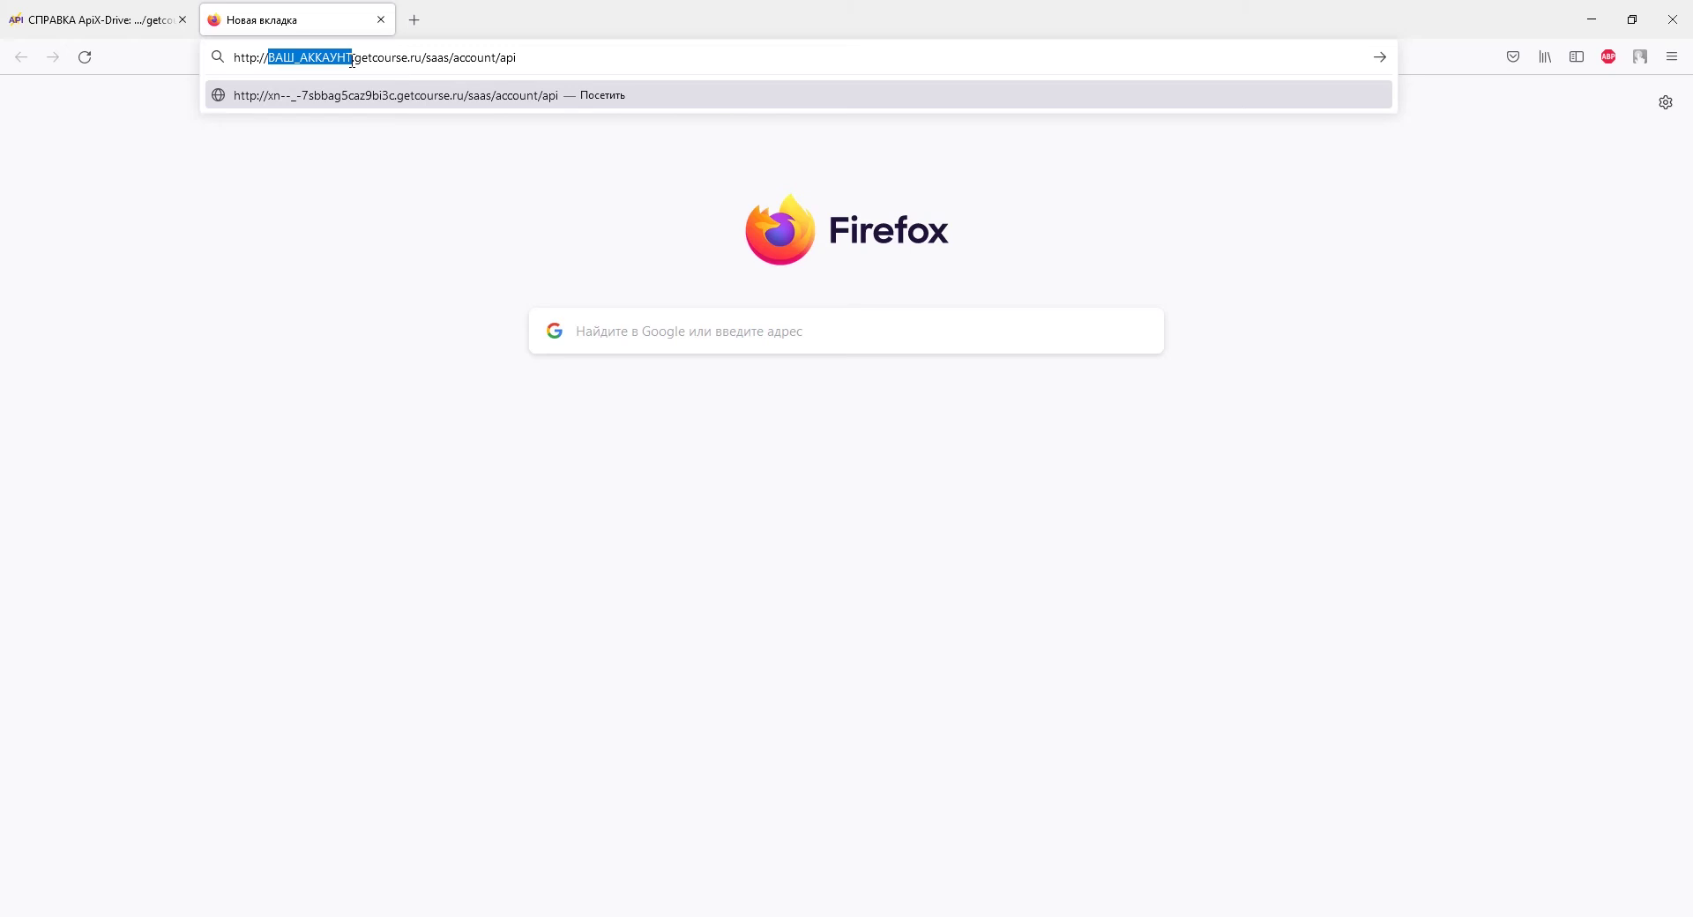
pyautogui.rightClick(352, 60)
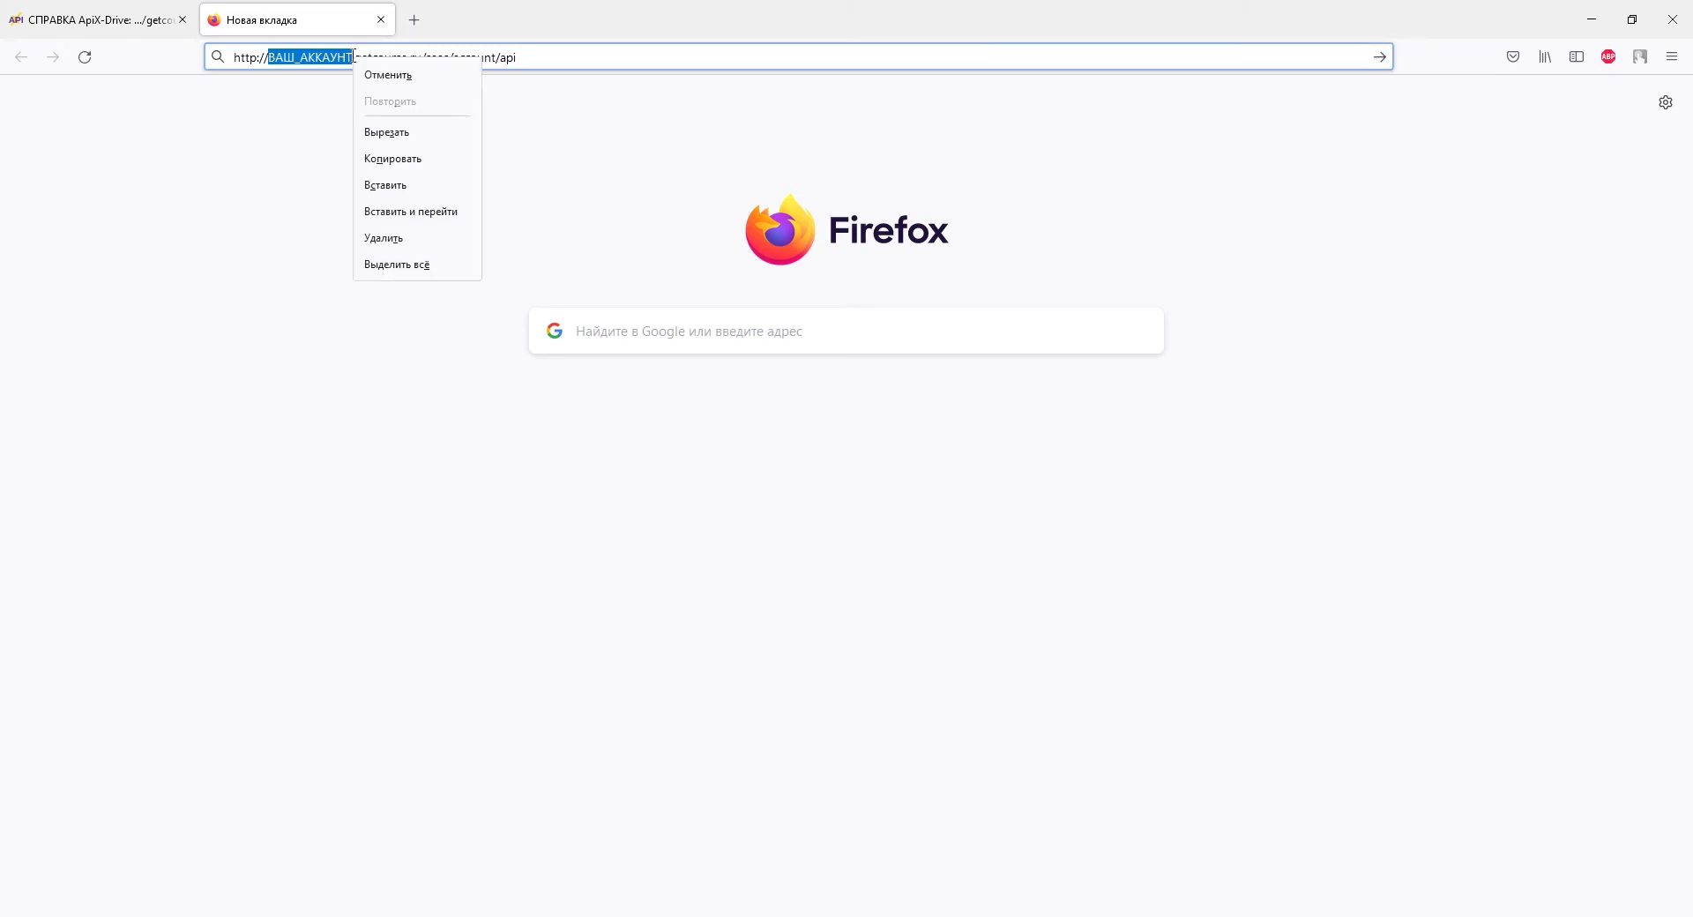
pyautogui.click(384, 186)
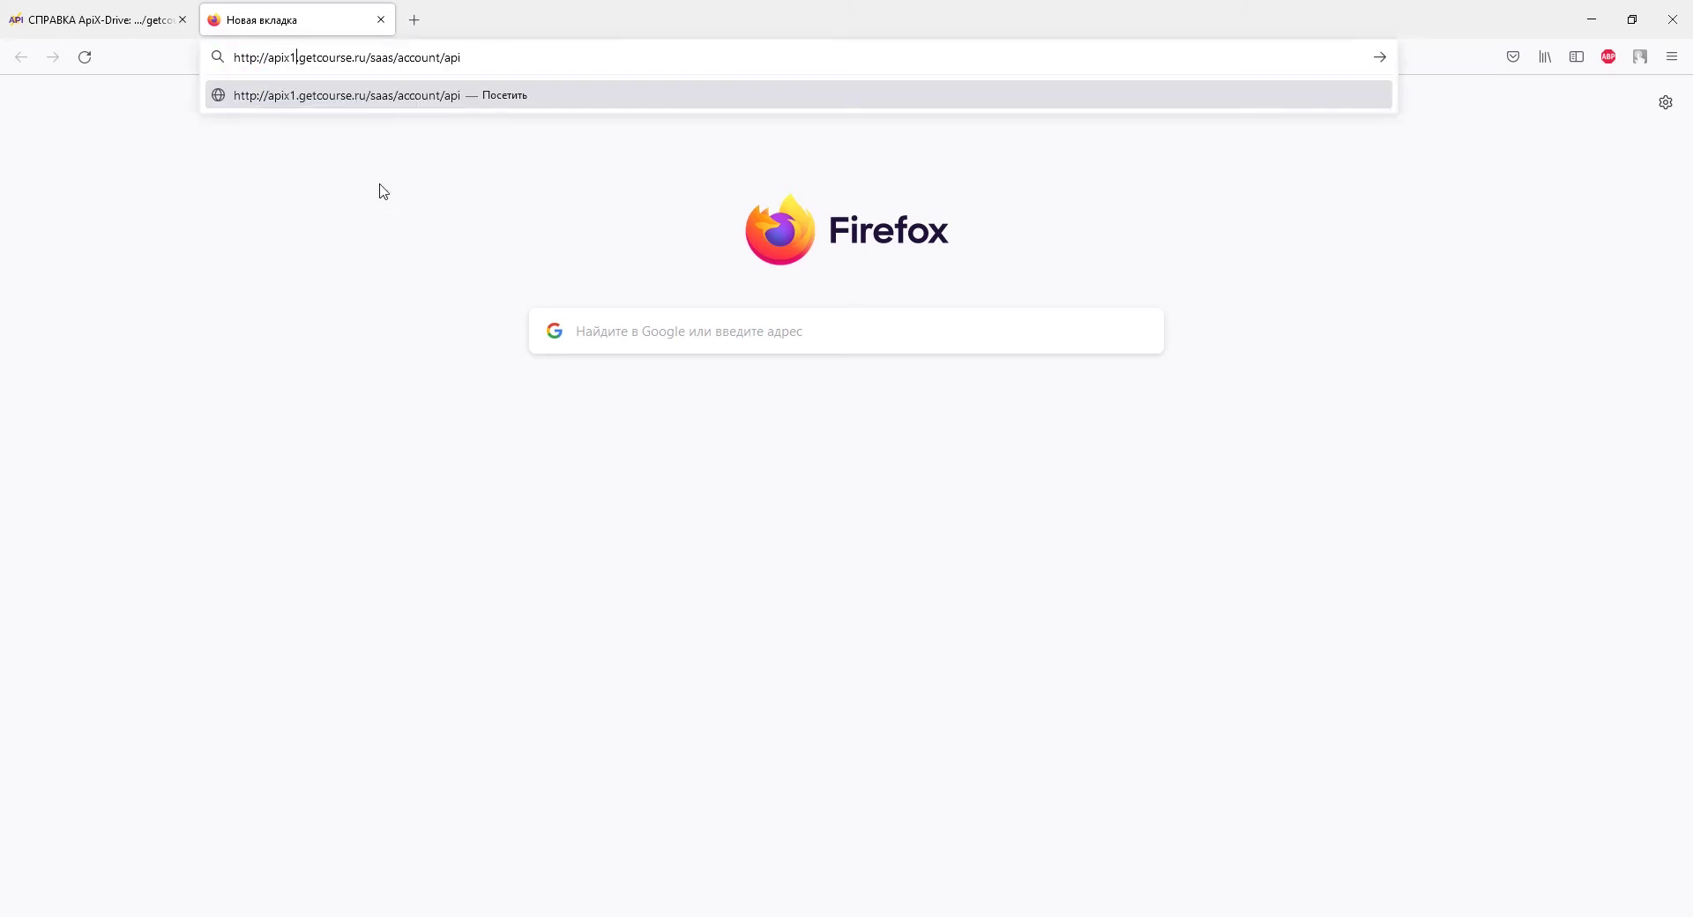
pyautogui.press('Return')
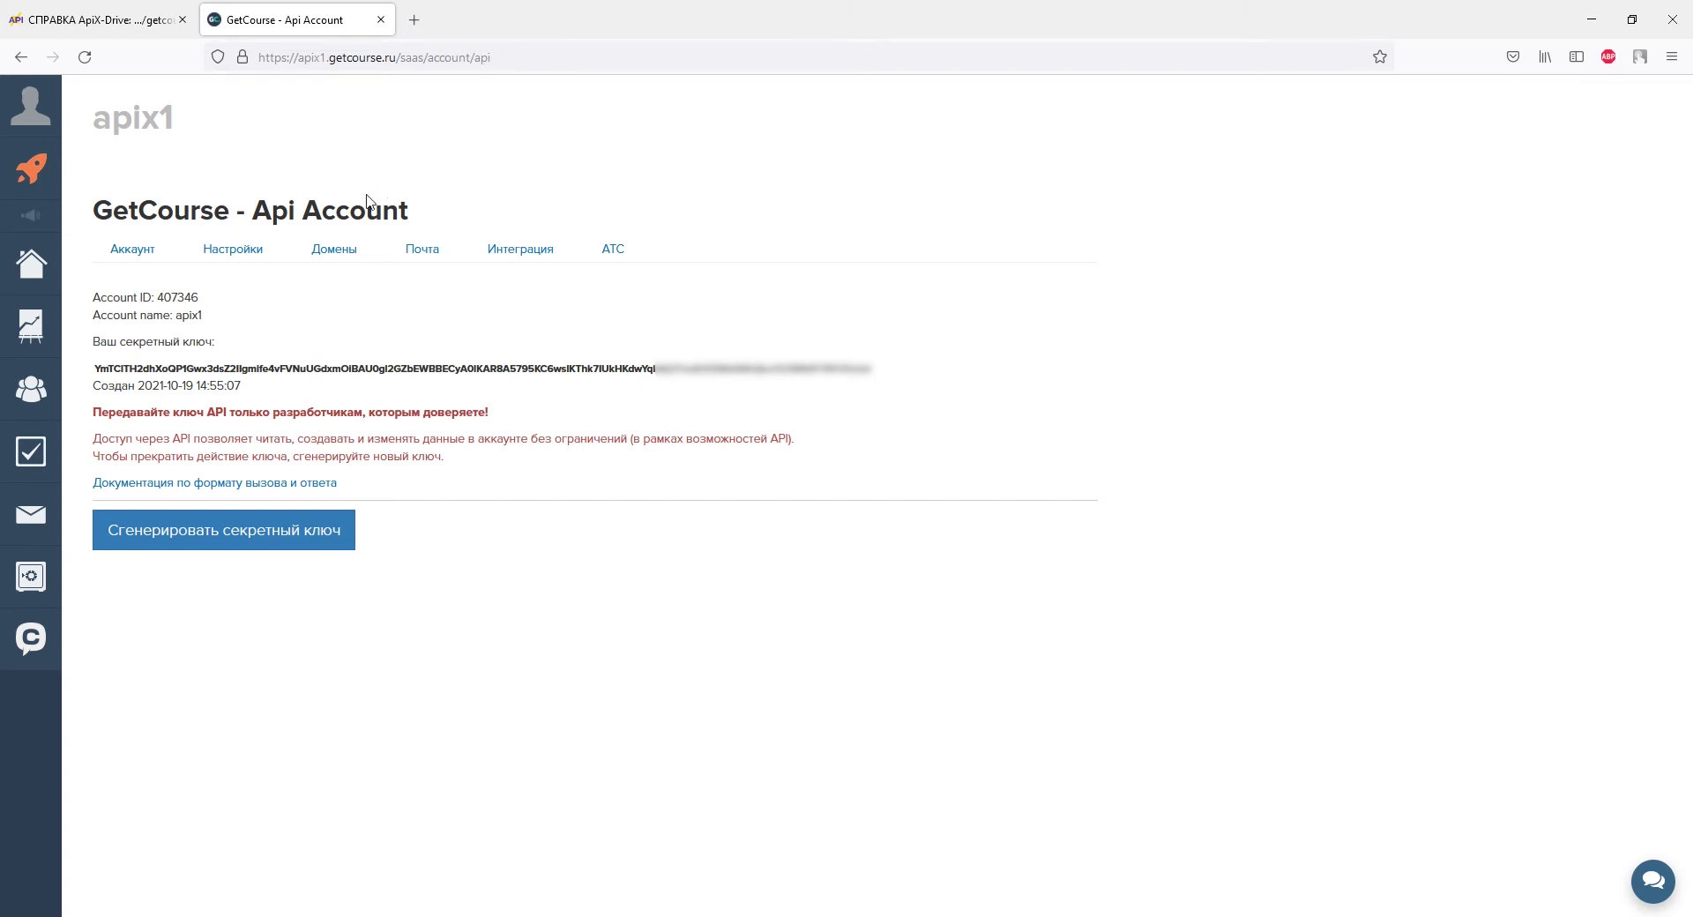
# Copy the GetCourse secret key into the "Ключ API" field, save the account connection in ApiX-Drive, and continue to the settings stage.
pyautogui.moveTo(95, 369); pyautogui.dragTo(875, 378)
pyautogui.rightClick(870, 368)
pyautogui.click(905, 470)
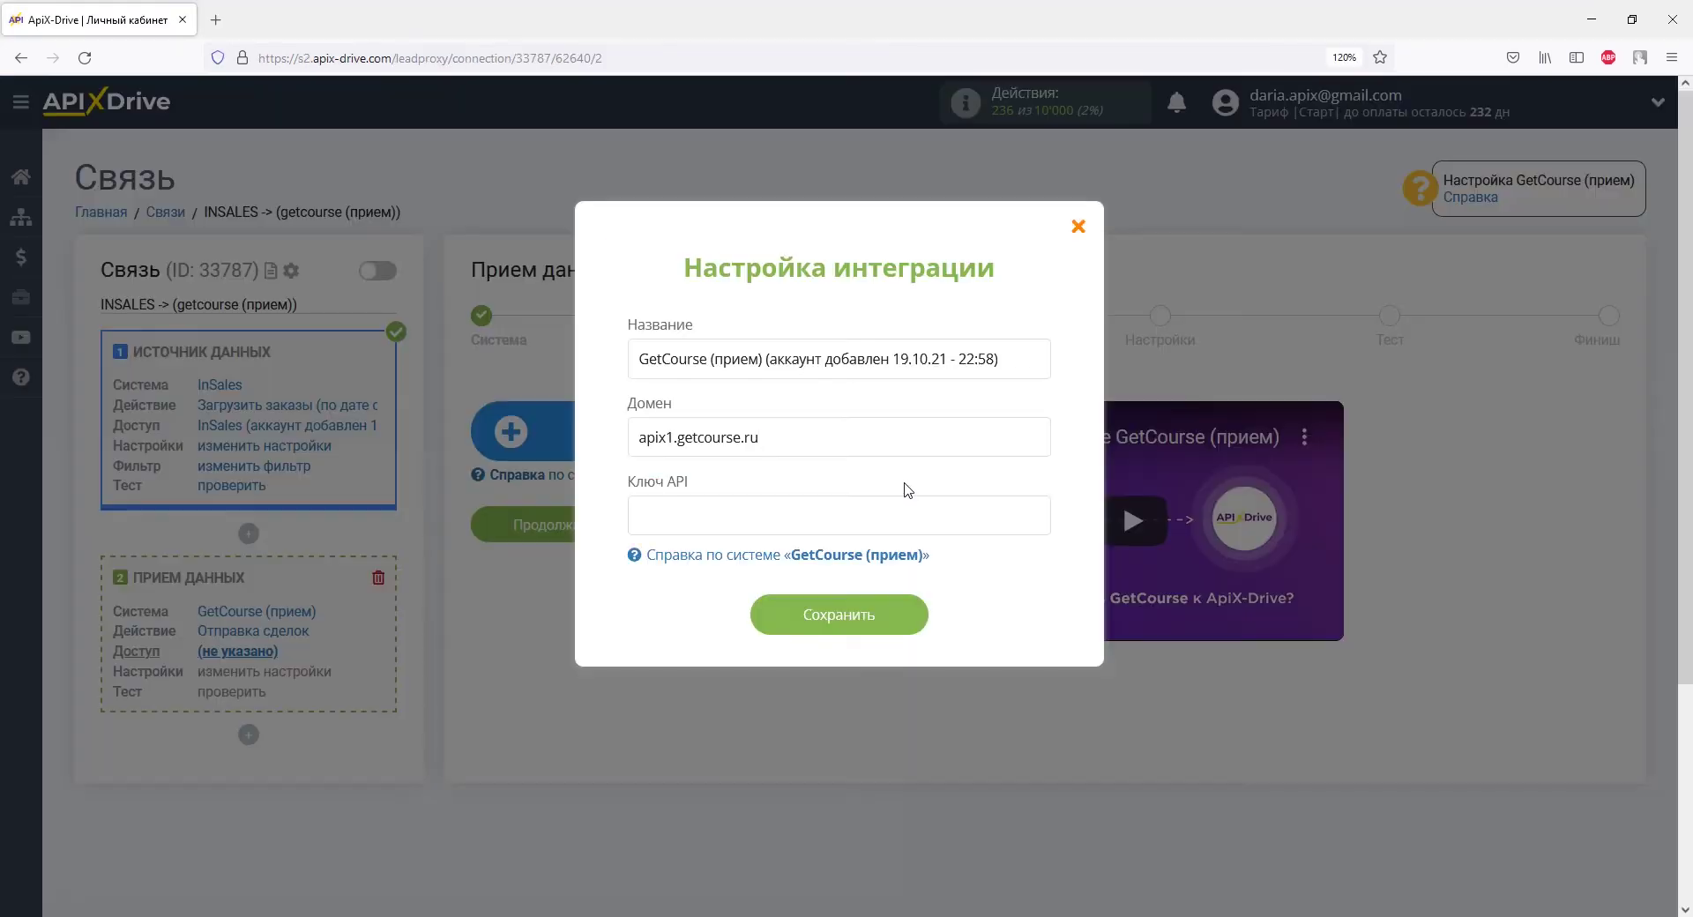
pyautogui.rightClick(883, 515)
pyautogui.click(936, 645)
pyautogui.click(846, 617)
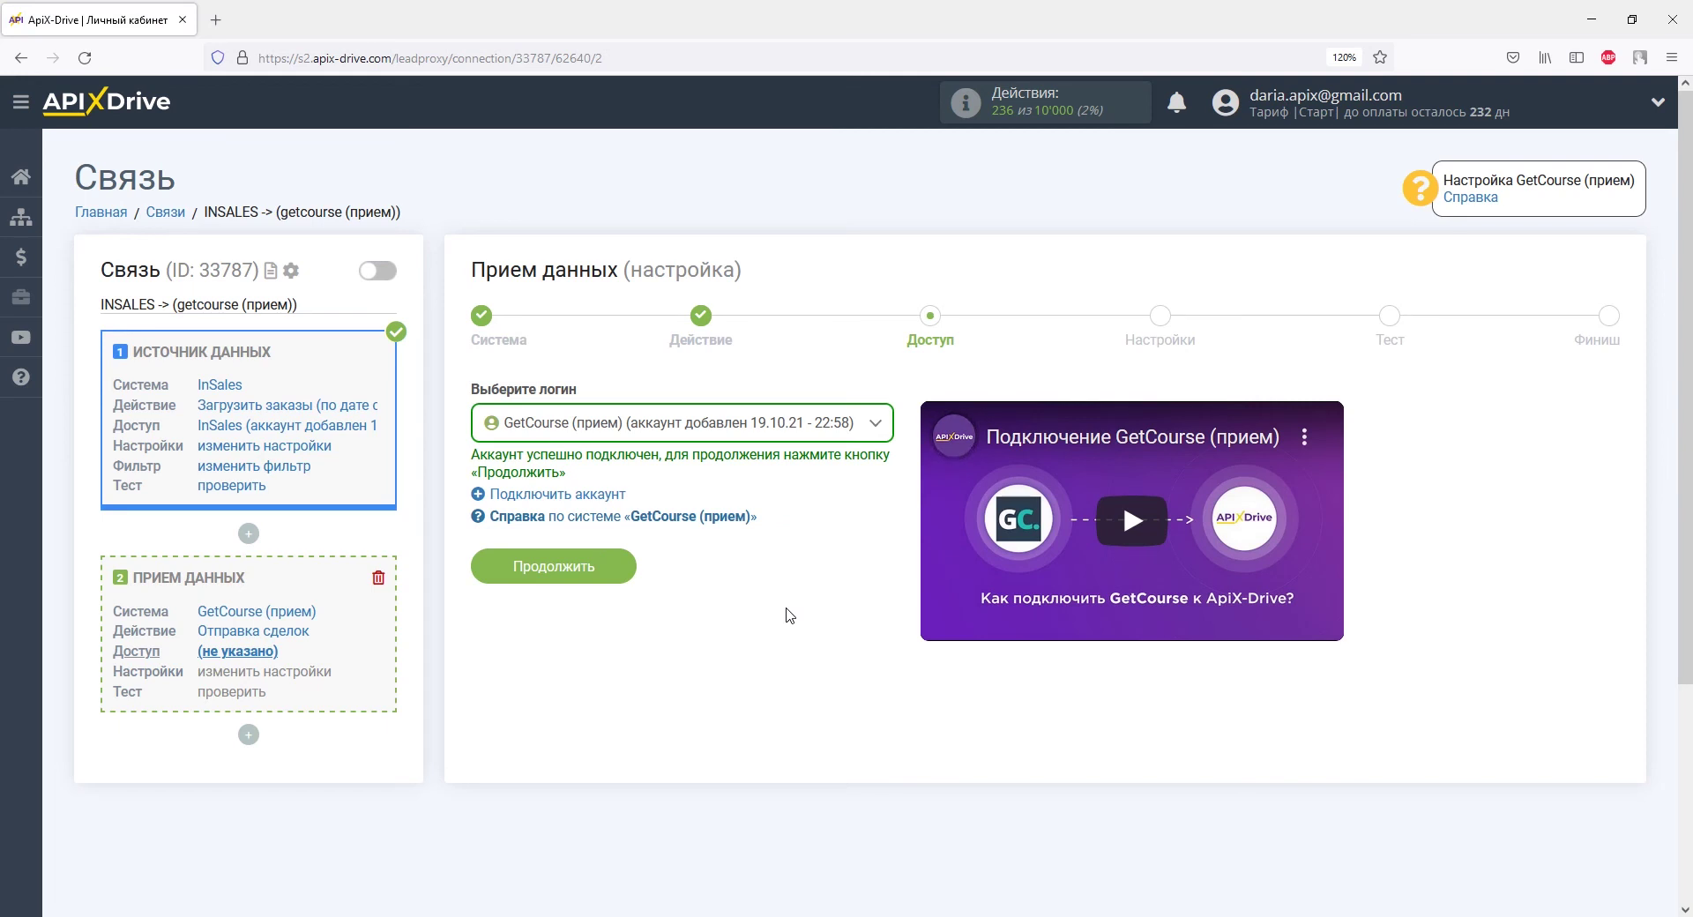
pyautogui.click(617, 567)
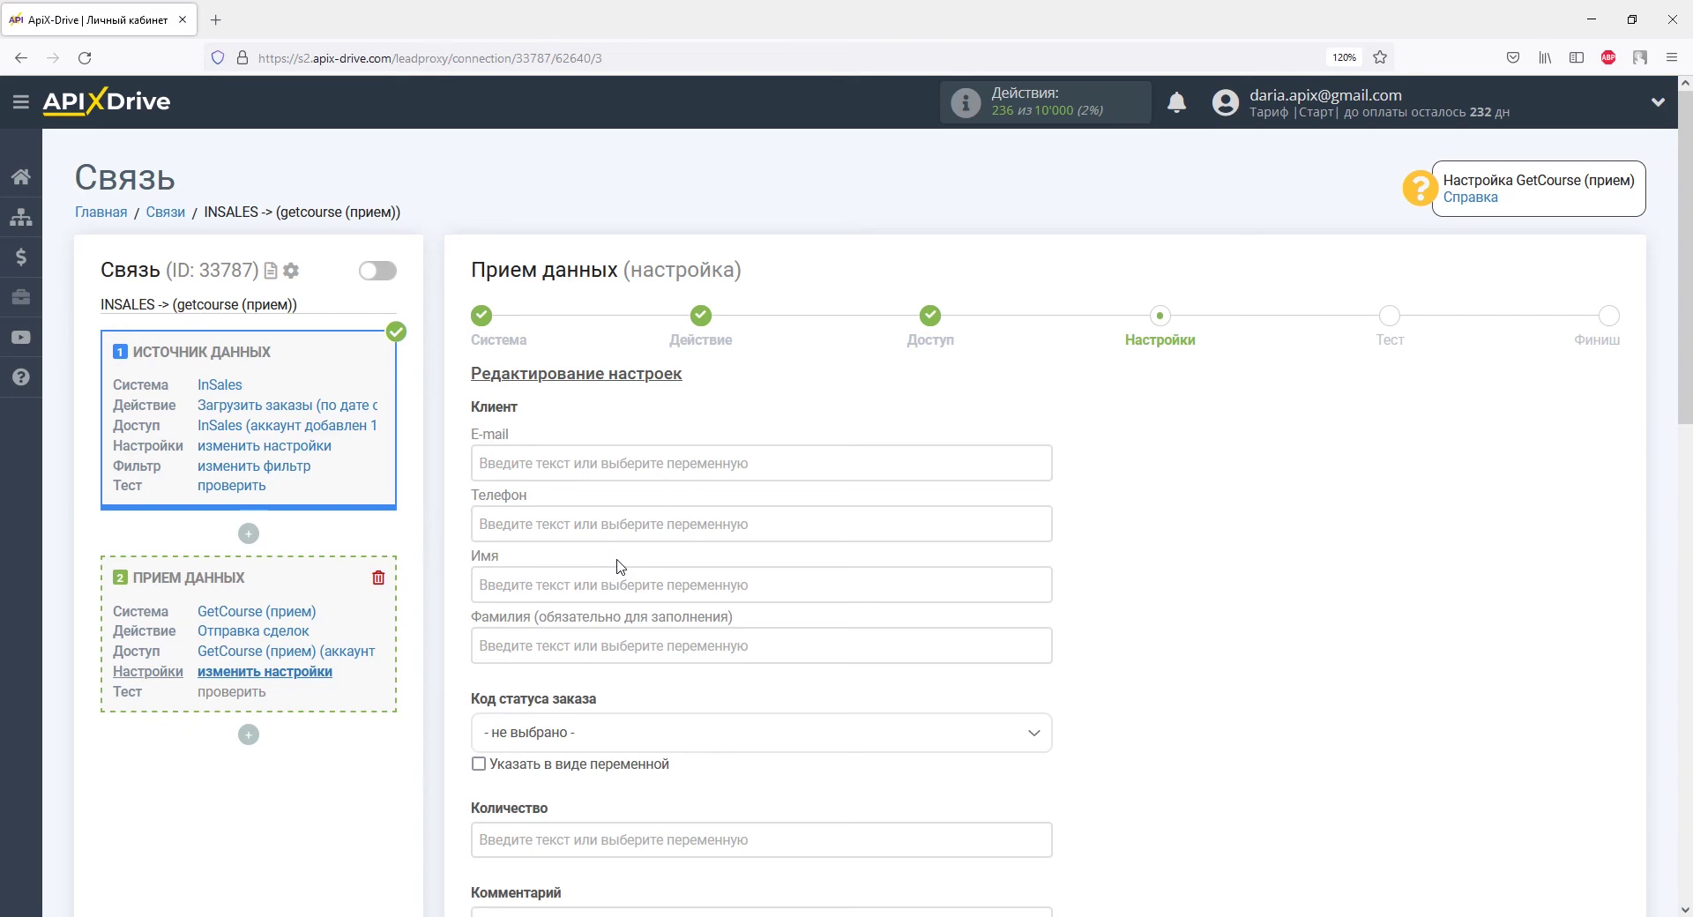
# Map the client's "E-mail" and "Телефон" fields to the InSales client variables of the same names.
pyautogui.click(559, 462)
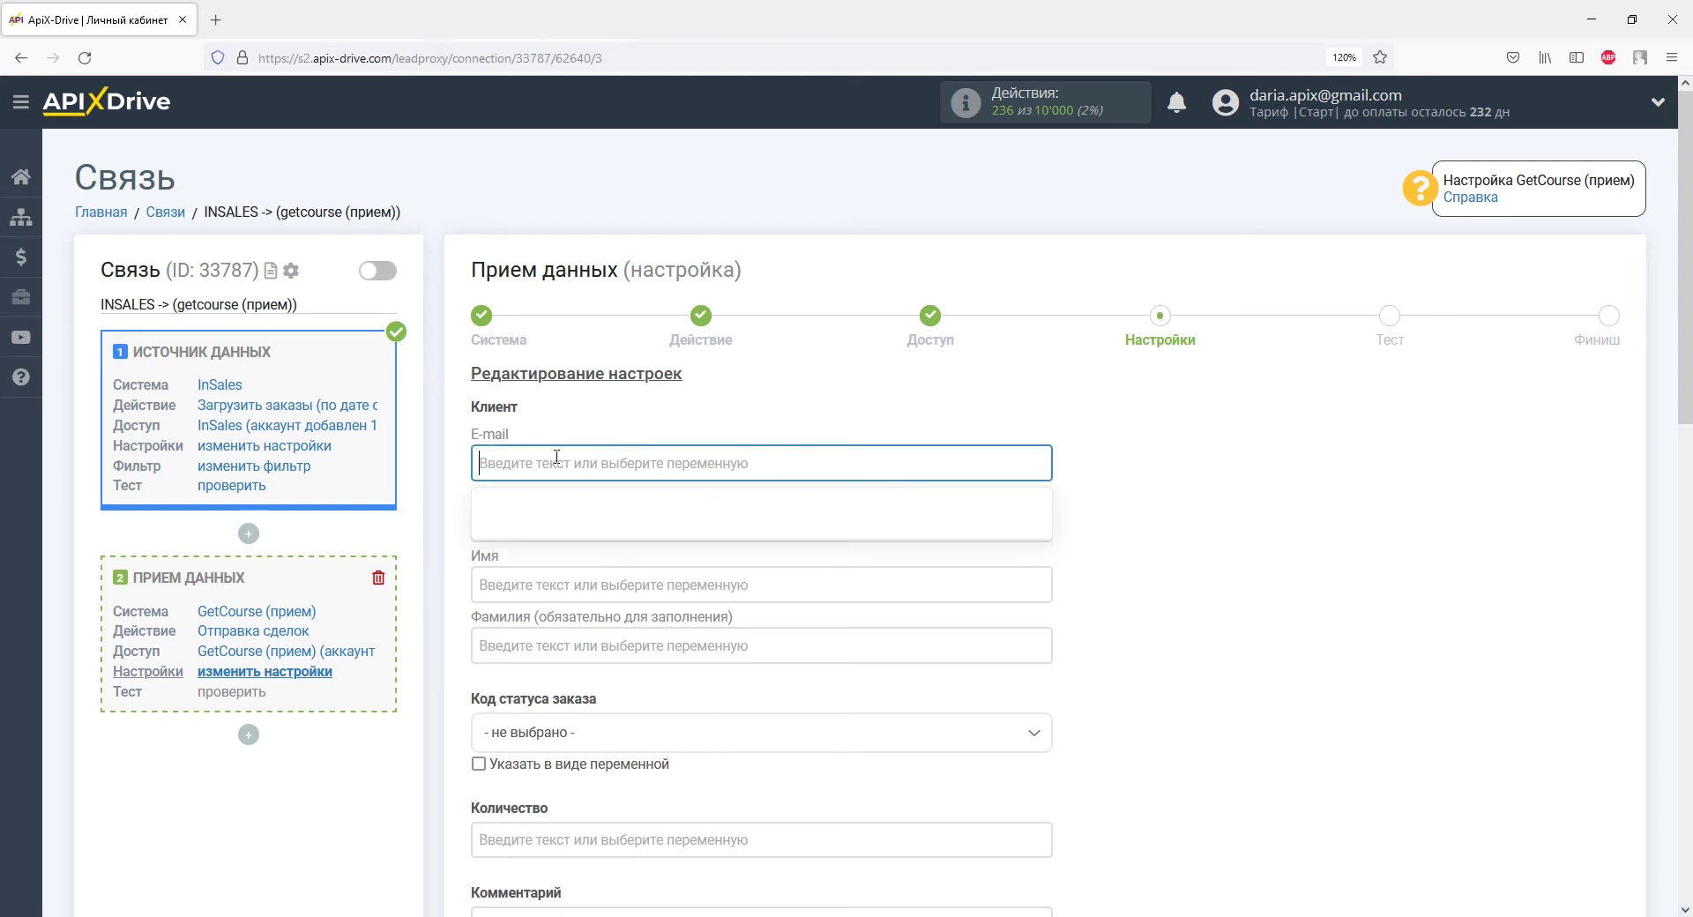
pyautogui.moveTo(1044, 388); pyautogui.dragTo(1044, 529)
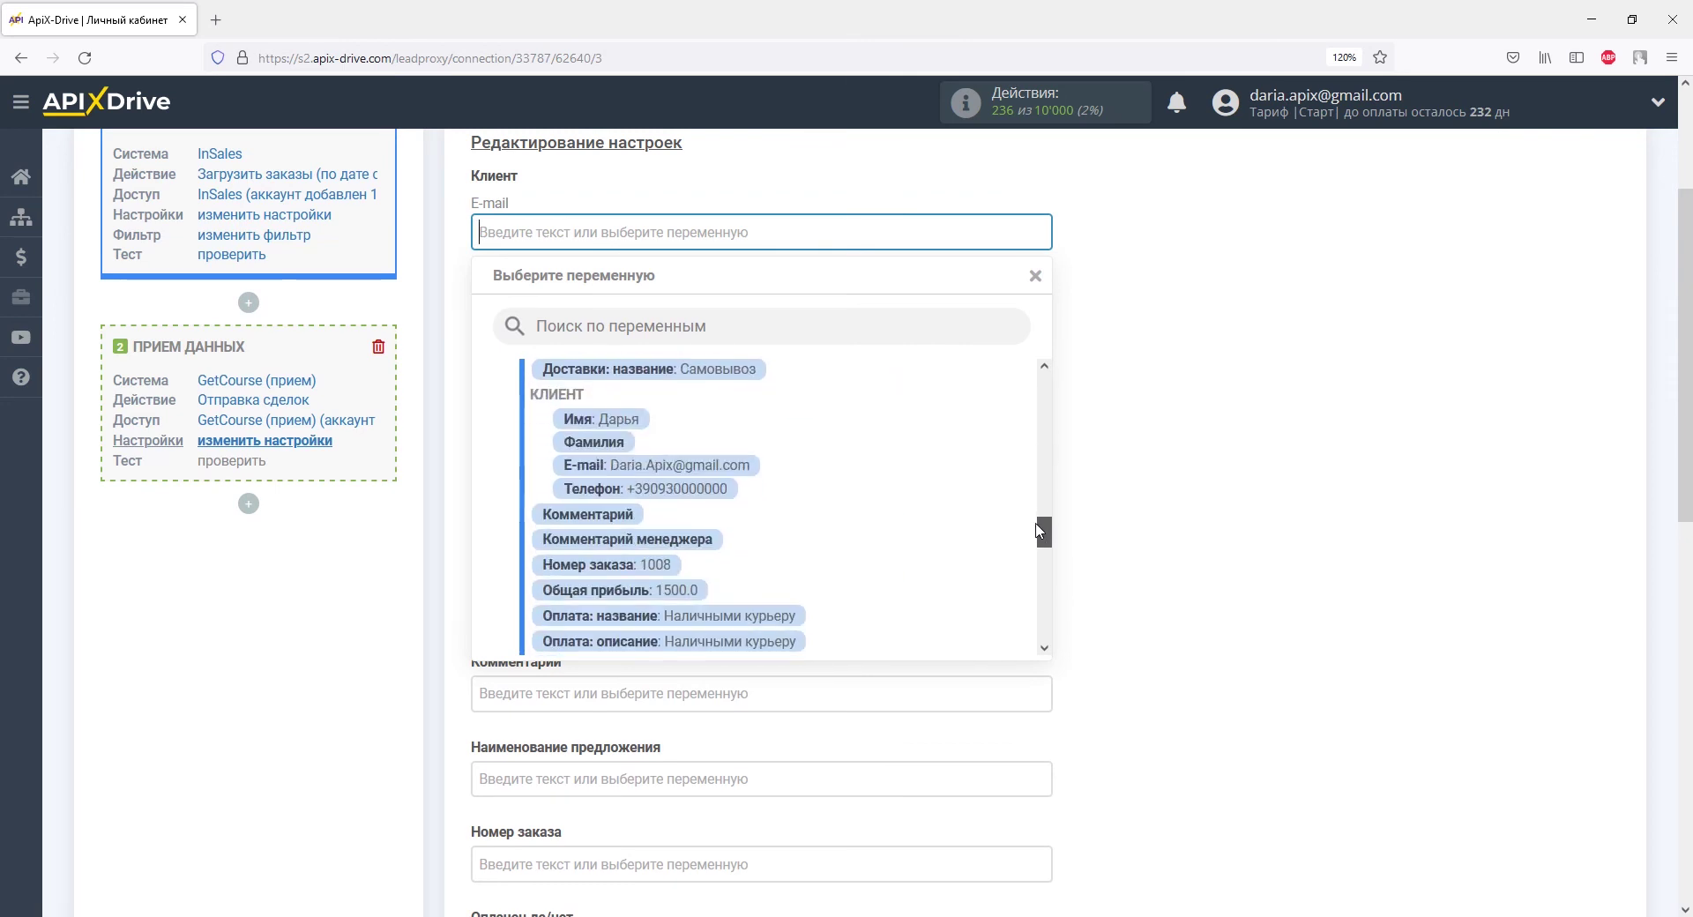
pyautogui.click(737, 468)
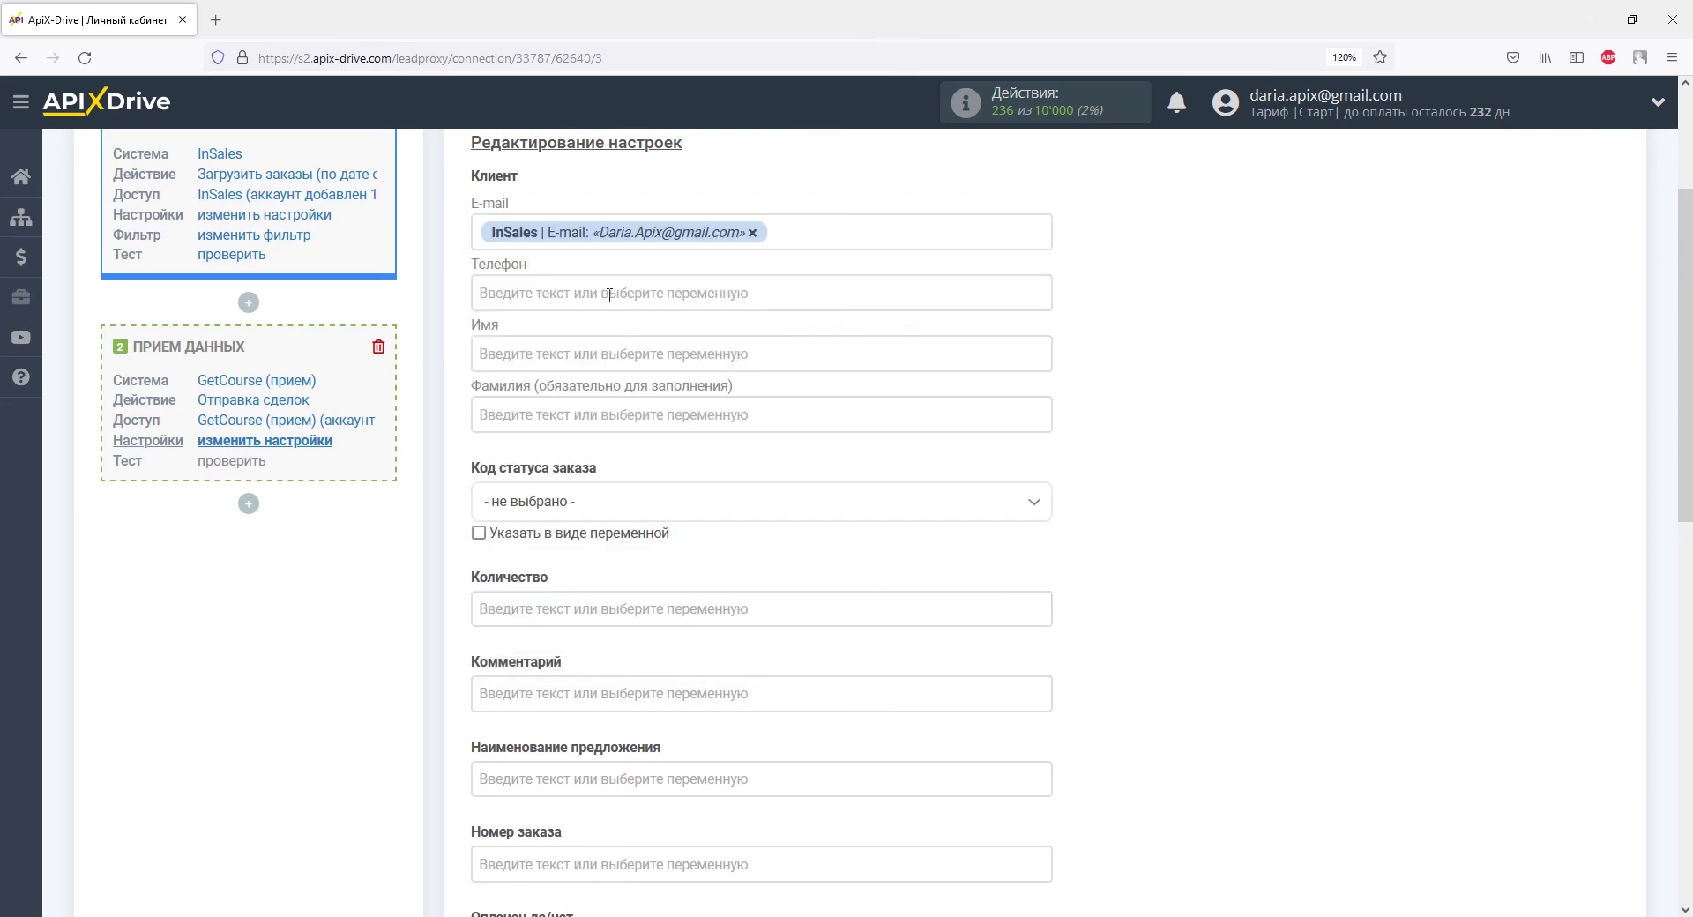
pyautogui.click(609, 291)
pyautogui.moveTo(1044, 395); pyautogui.dragTo(1044, 552)
pyautogui.click(689, 469)
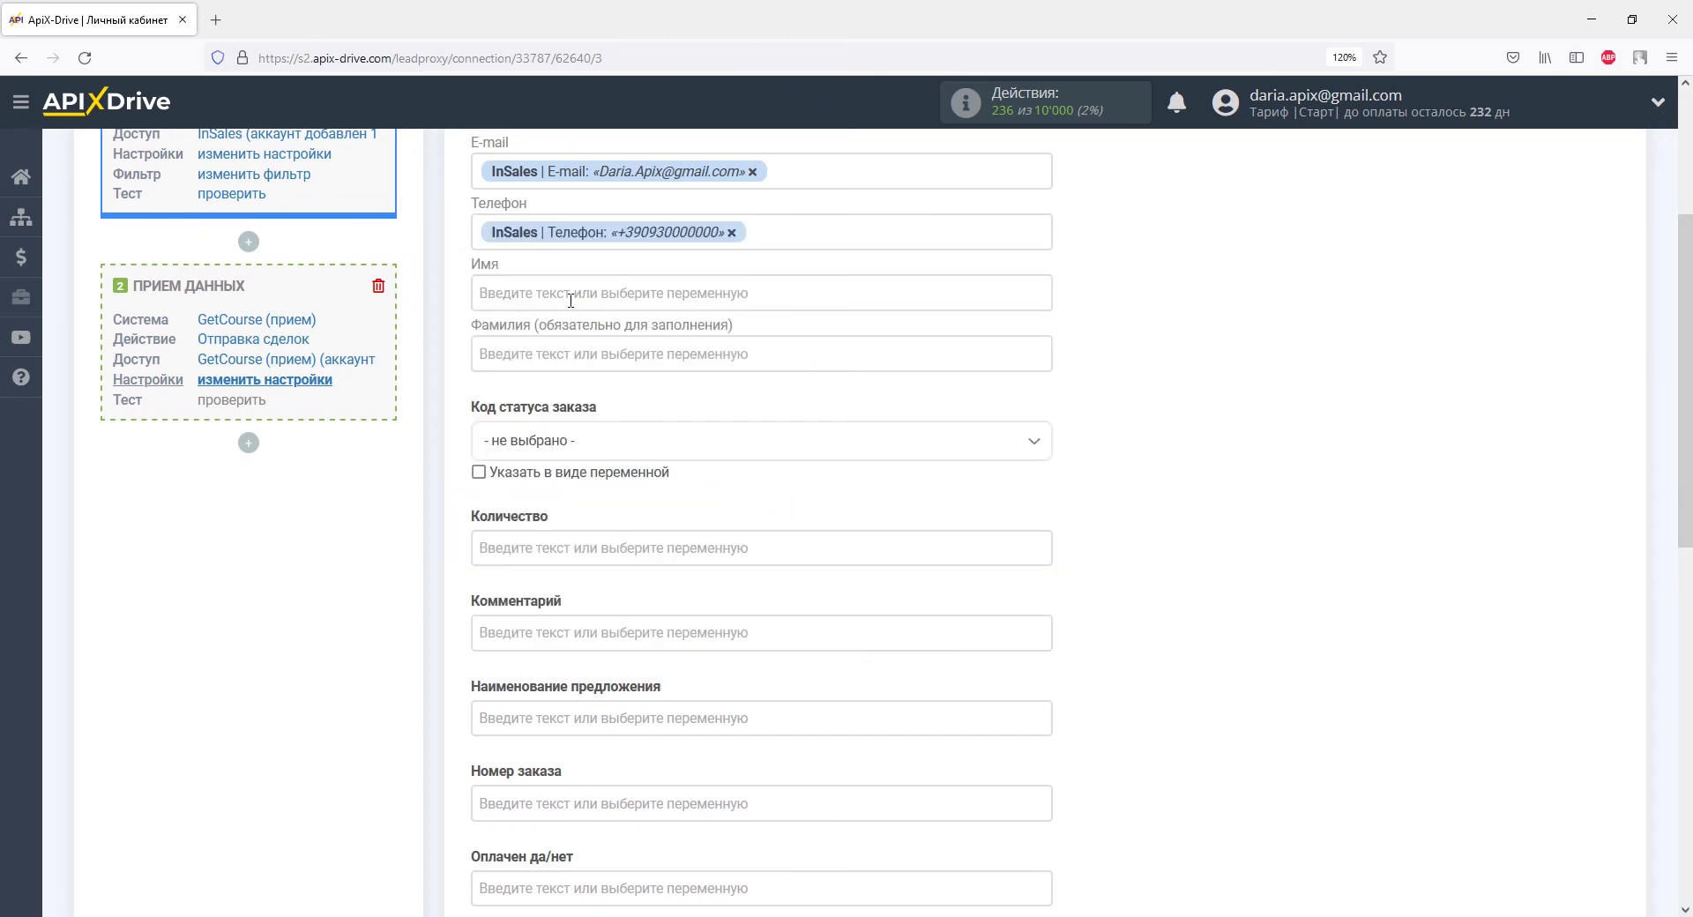
# Map the client's "Имя" field to the InSales "Имя" variable and enter a surname in the required "Фамилия" field.
pyautogui.click(606, 291)
pyautogui.moveTo(1043, 397); pyautogui.dragTo(1043, 542)
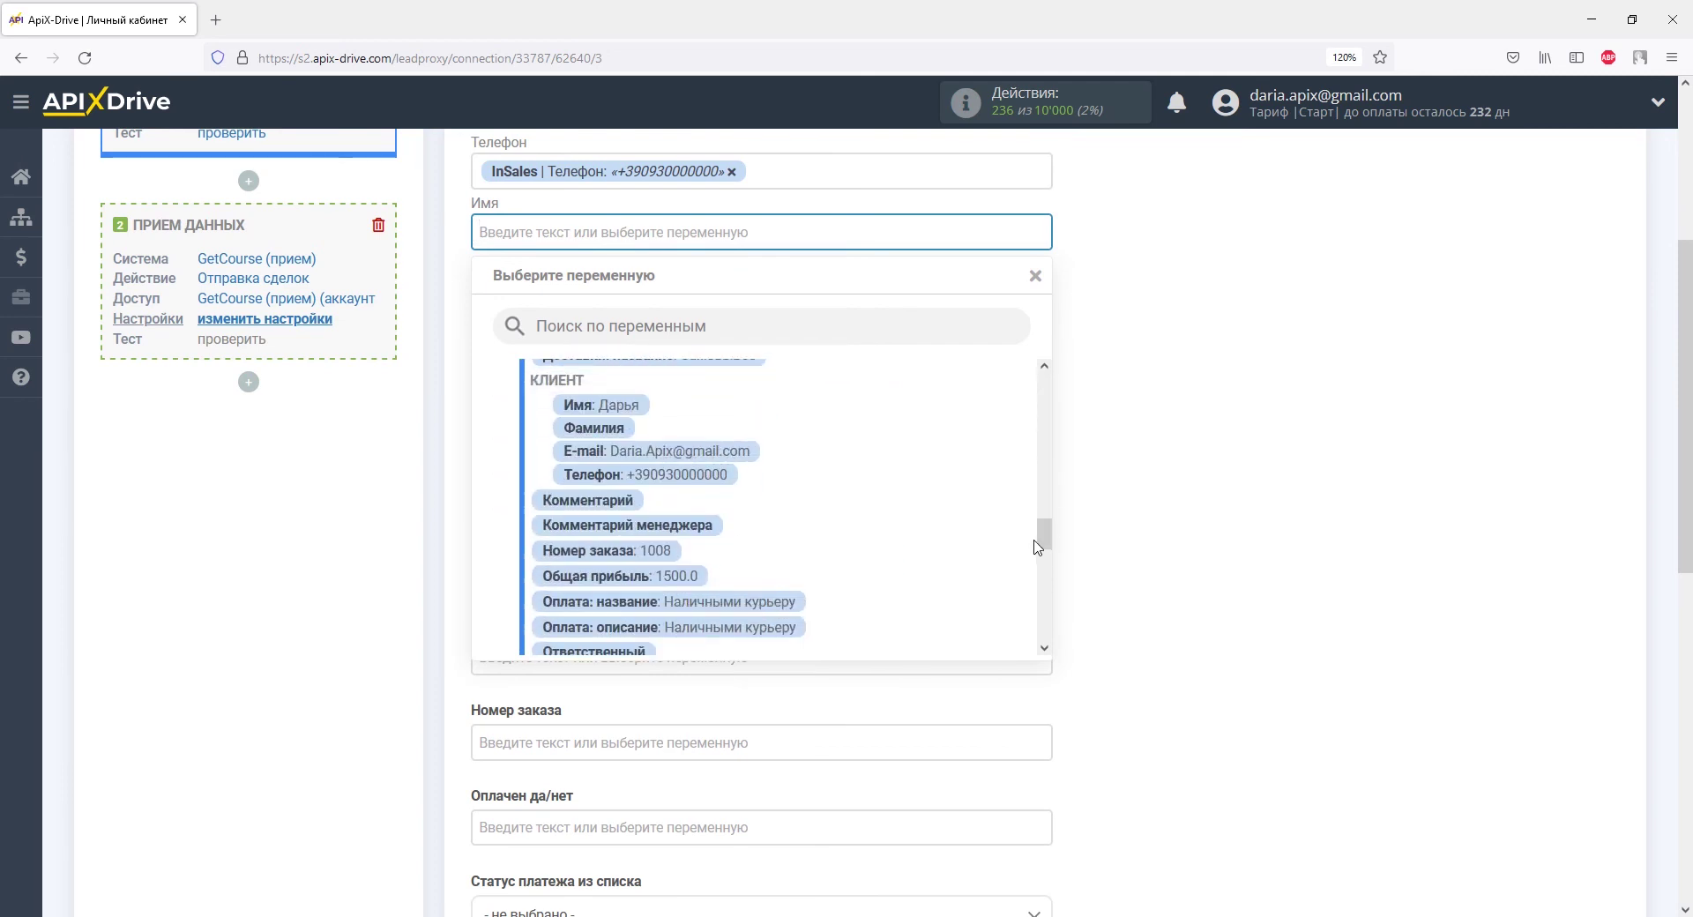
pyautogui.click(641, 407)
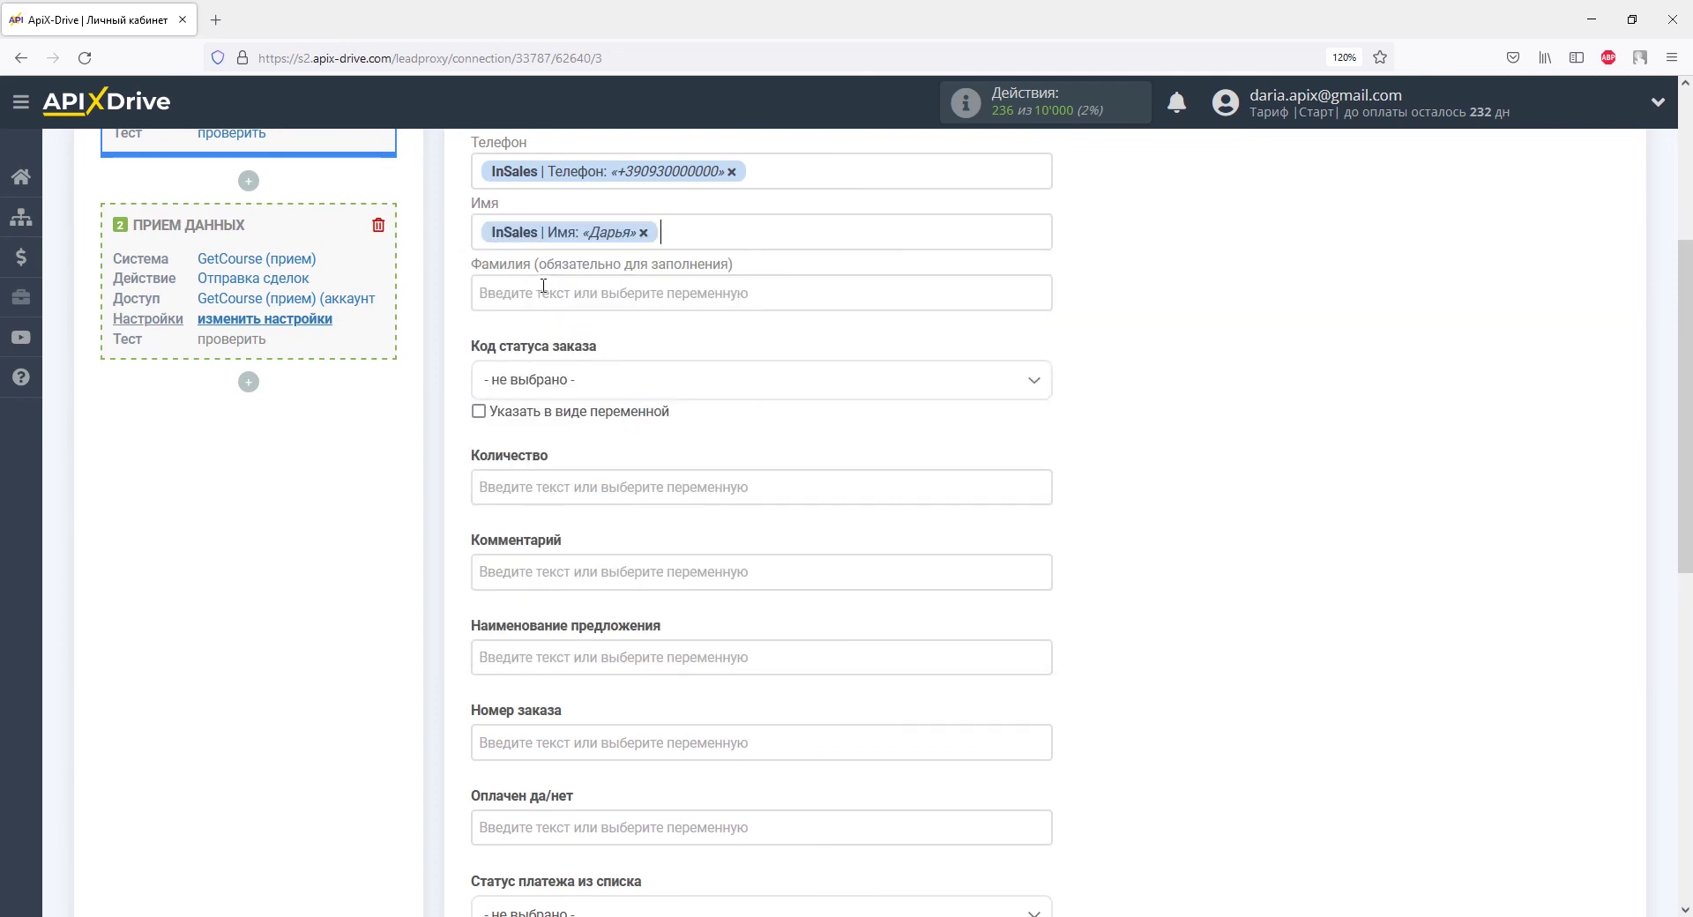
pyautogui.click(545, 291)
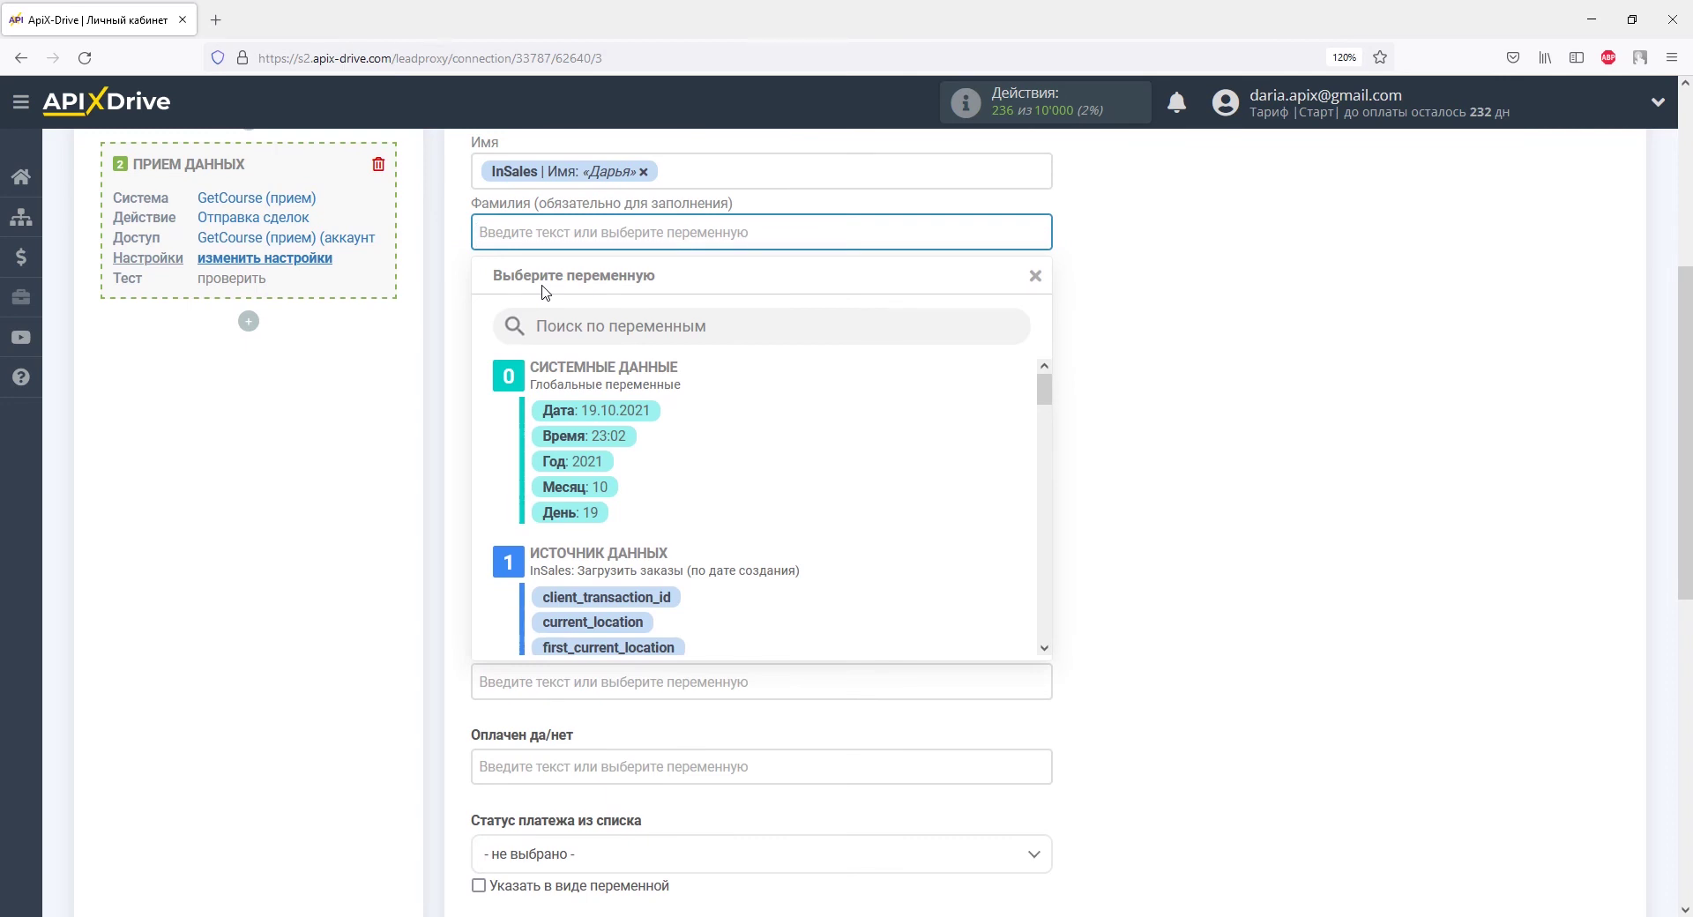
pyautogui.write('Иванова')
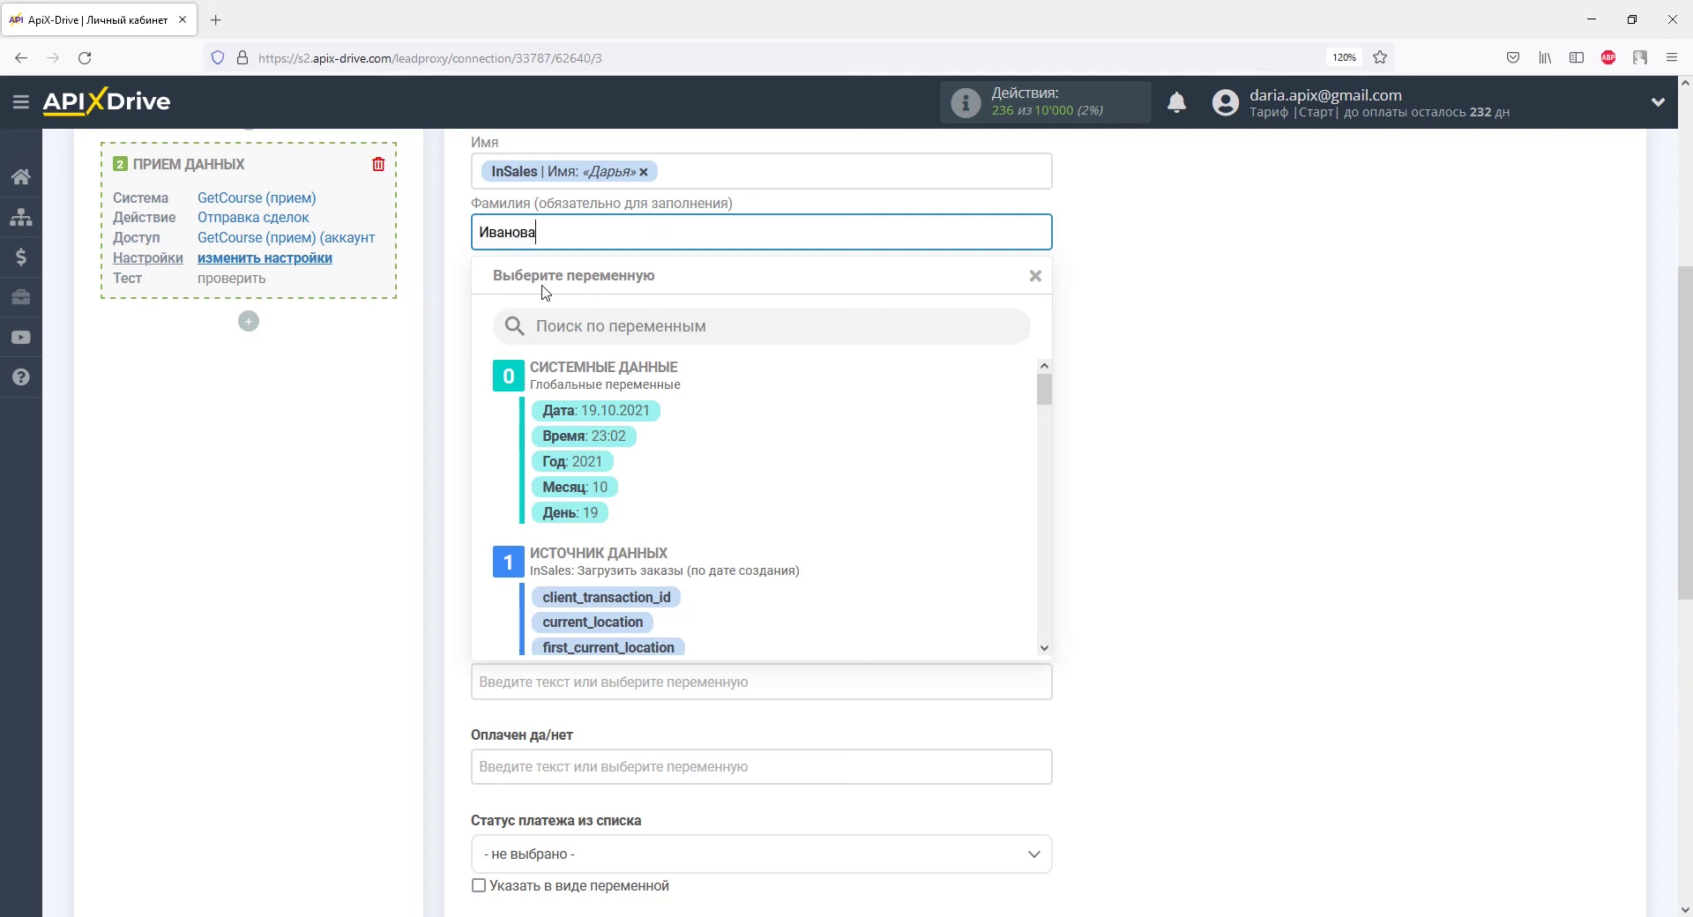
pyautogui.click(441, 314)
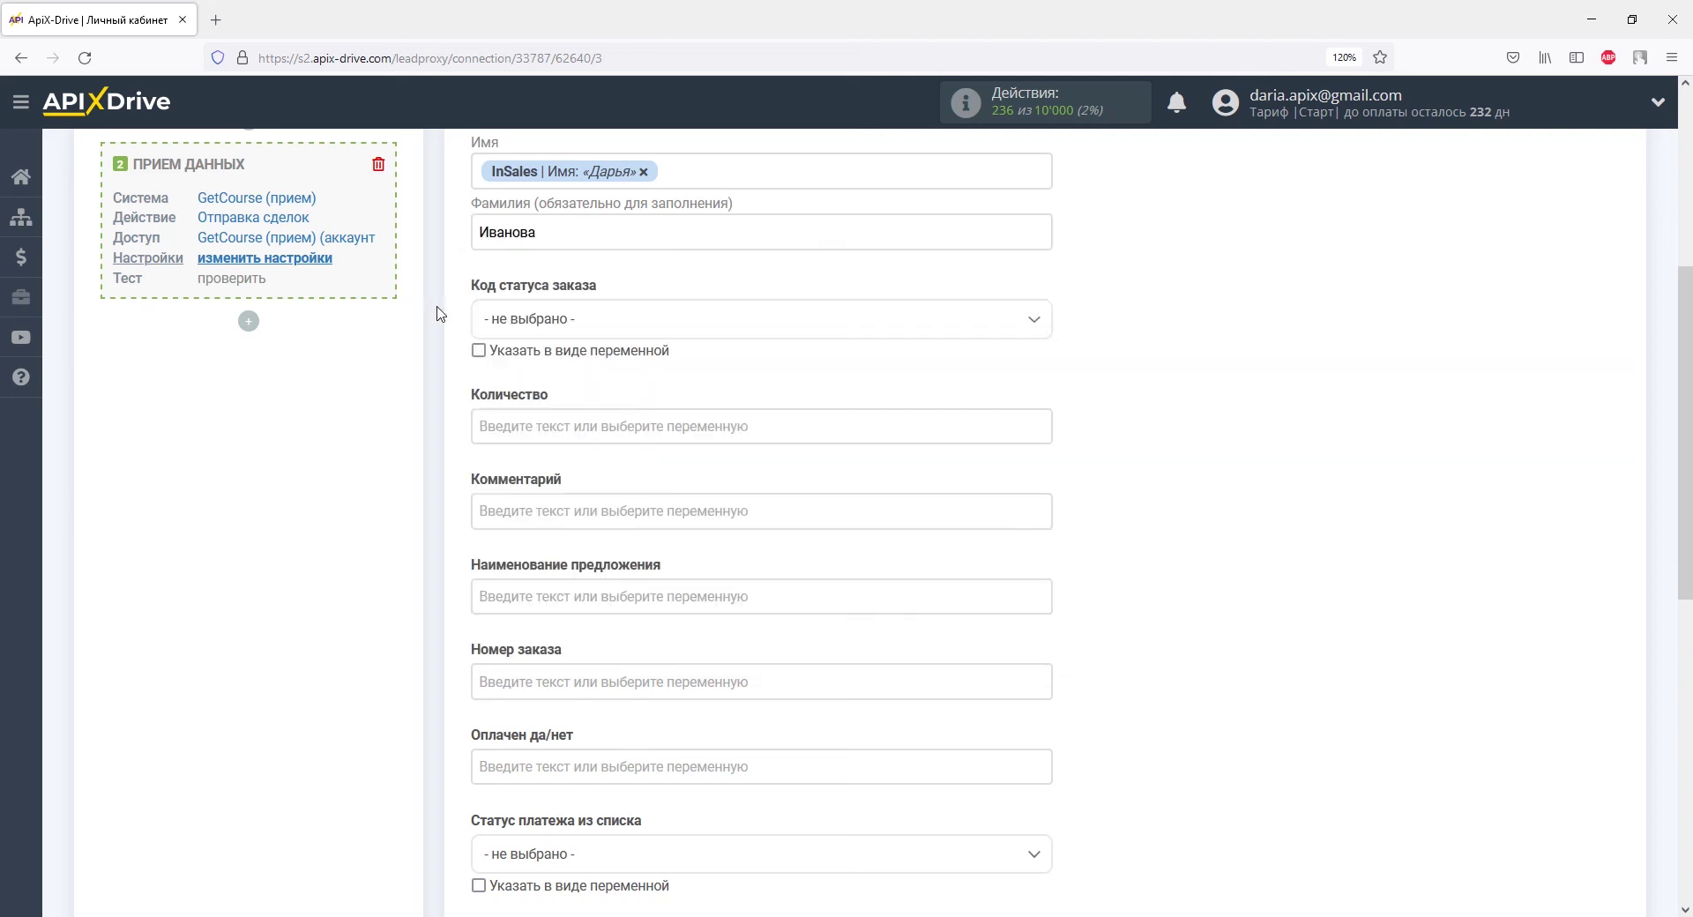
# Set "Код статуса заказа" to "Новый" and map "Количество" to the InSales product variable "quantity".
pyautogui.click(511, 325)
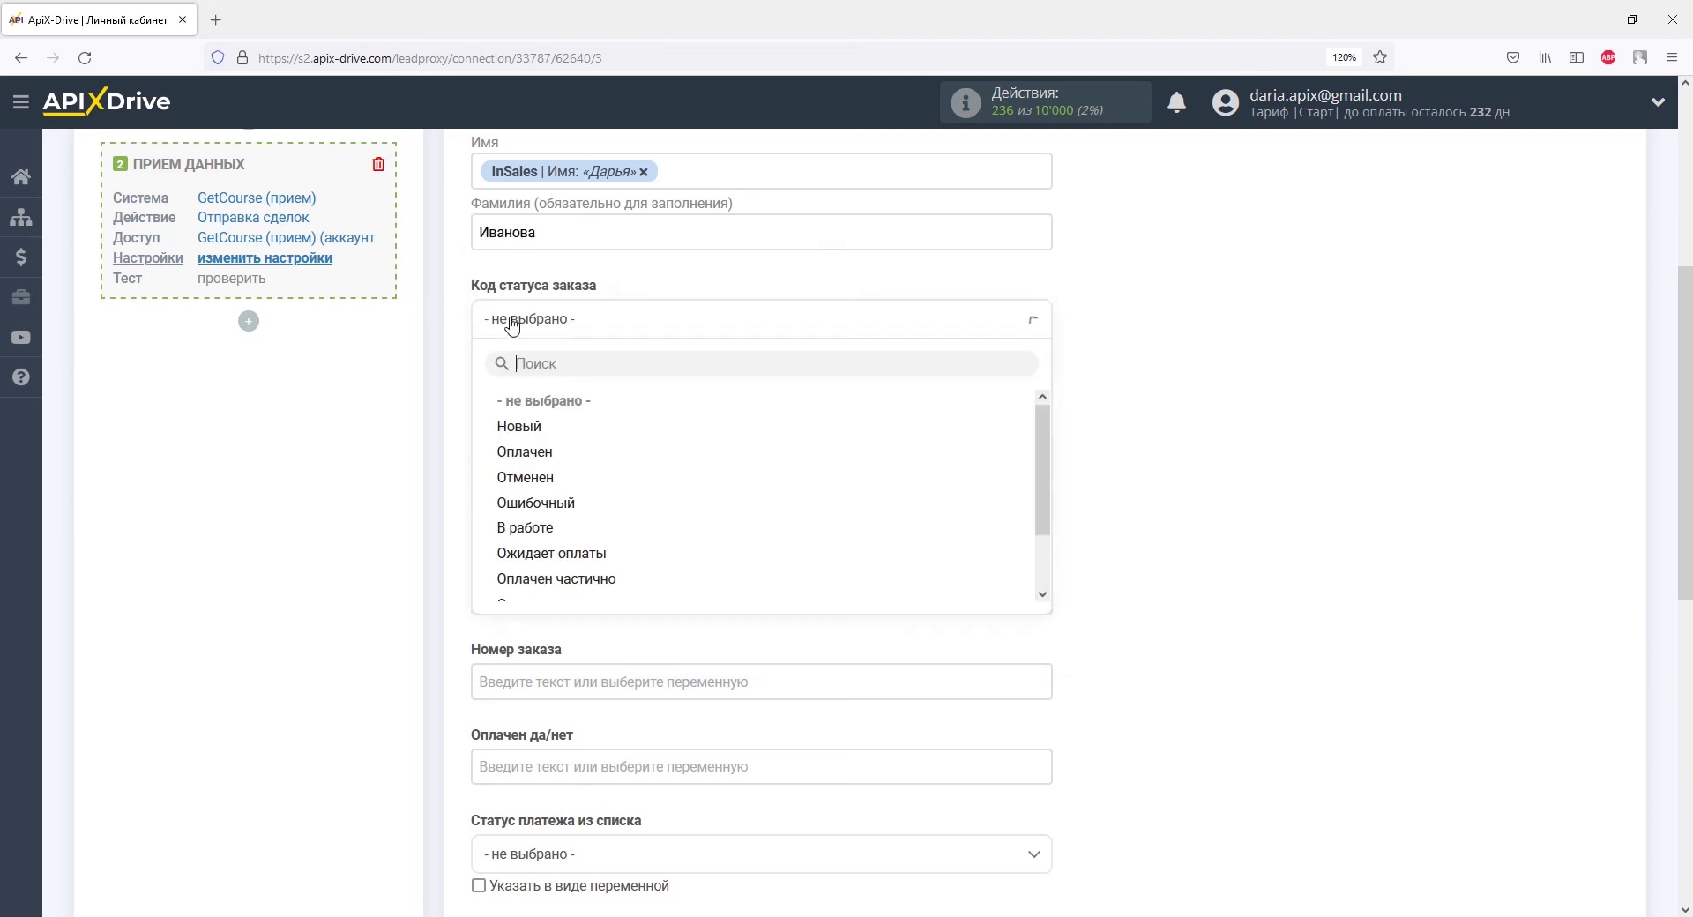
pyautogui.click(510, 425)
pyautogui.click(509, 421)
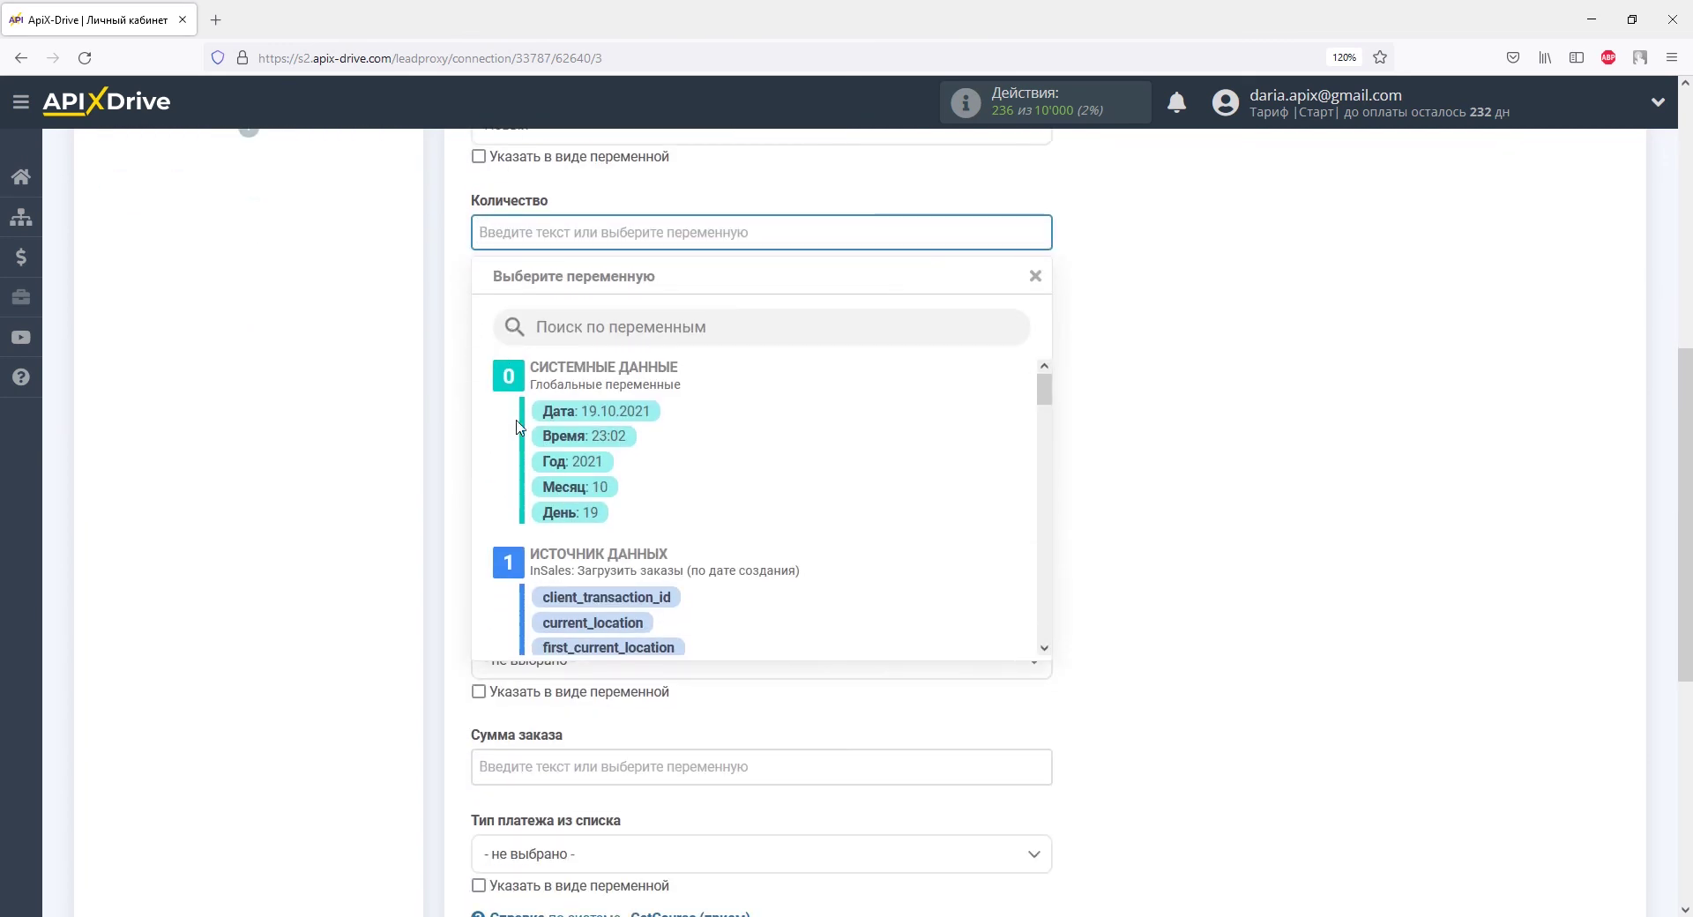
pyautogui.moveTo(1043, 393); pyautogui.dragTo(1047, 574)
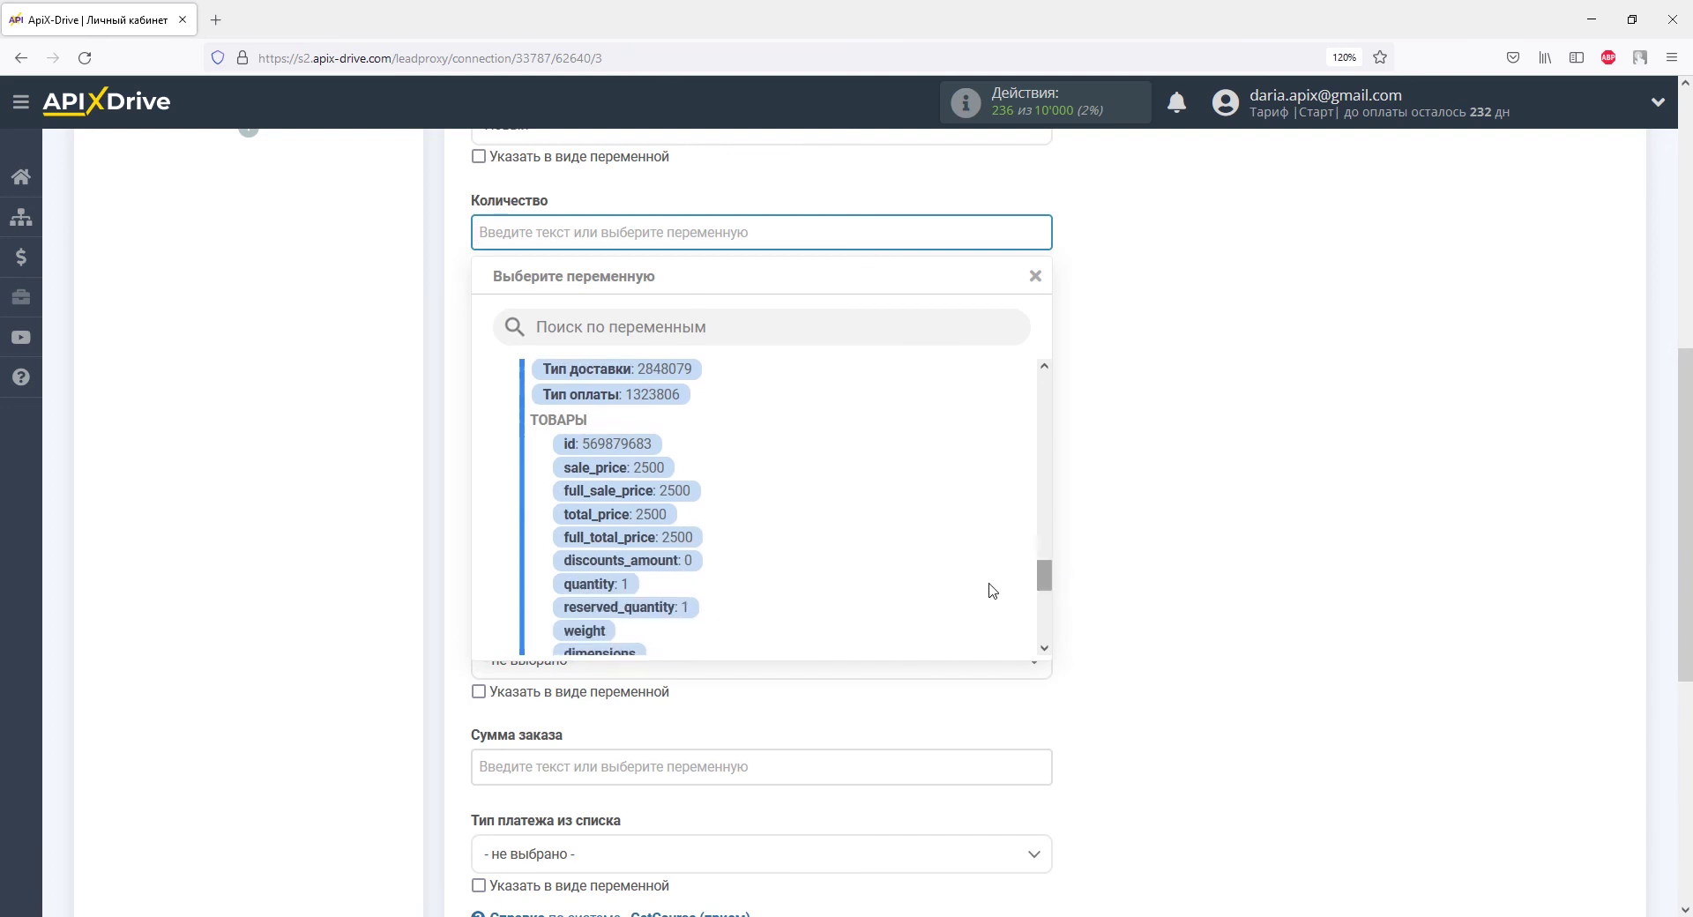
pyautogui.click(608, 585)
# Map "Наименование предложения" to the InSales product variable "title" and "Номер заказа" to the InSales variable "Номер заказа".
pyautogui.click(580, 401)
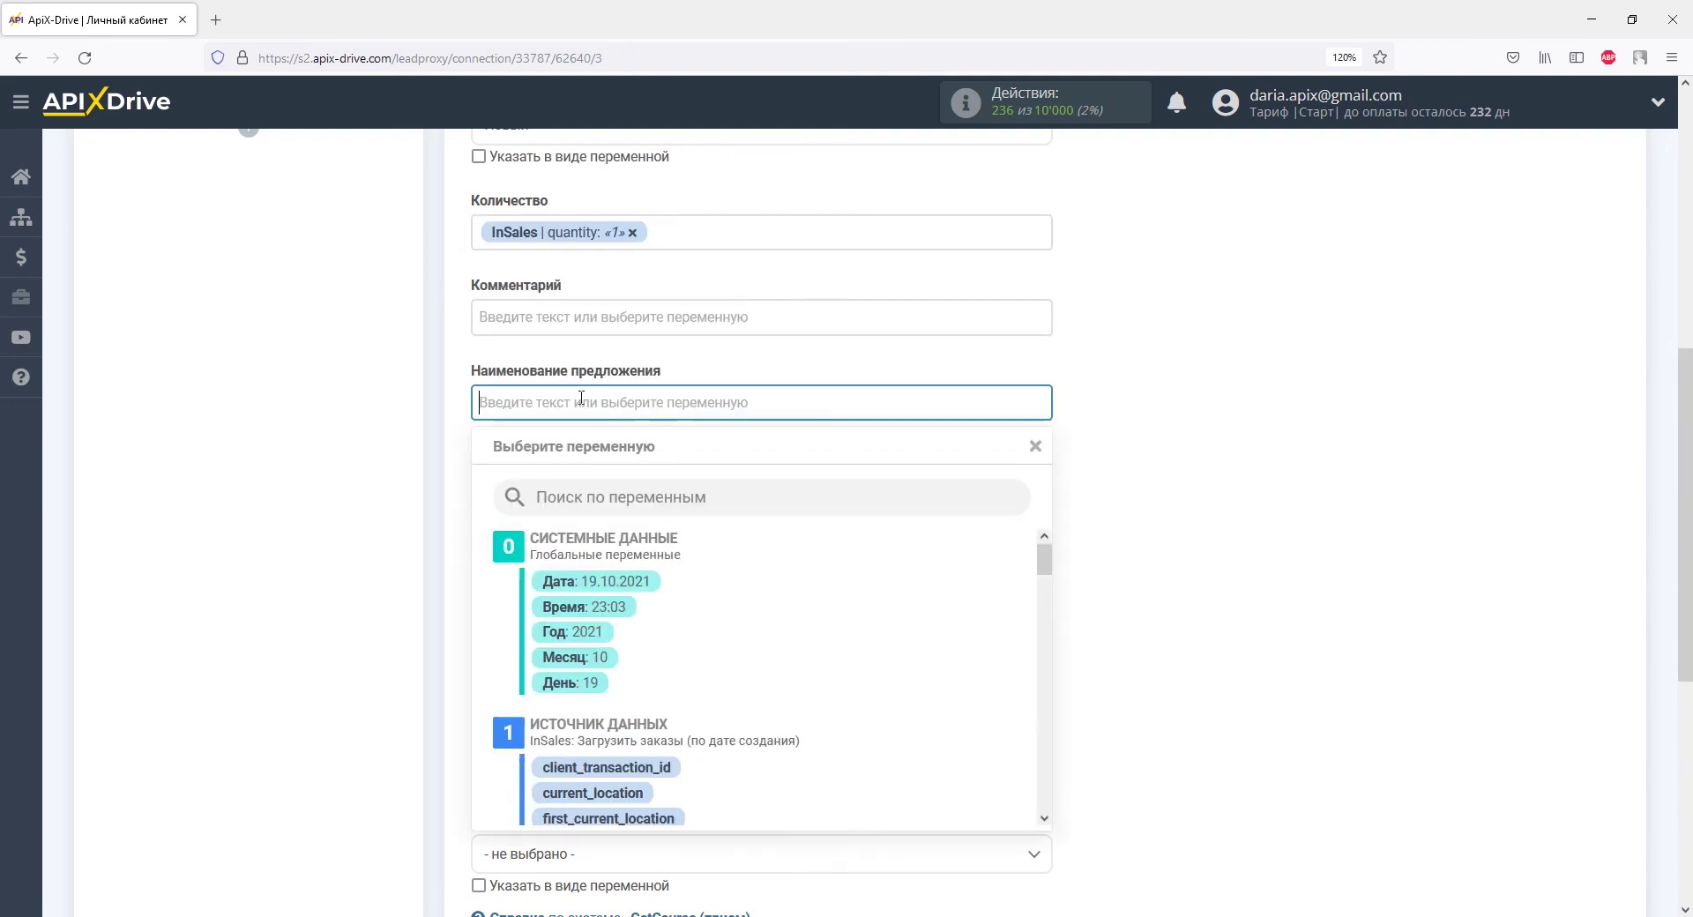
pyautogui.moveTo(1045, 394); pyautogui.dragTo(1045, 623)
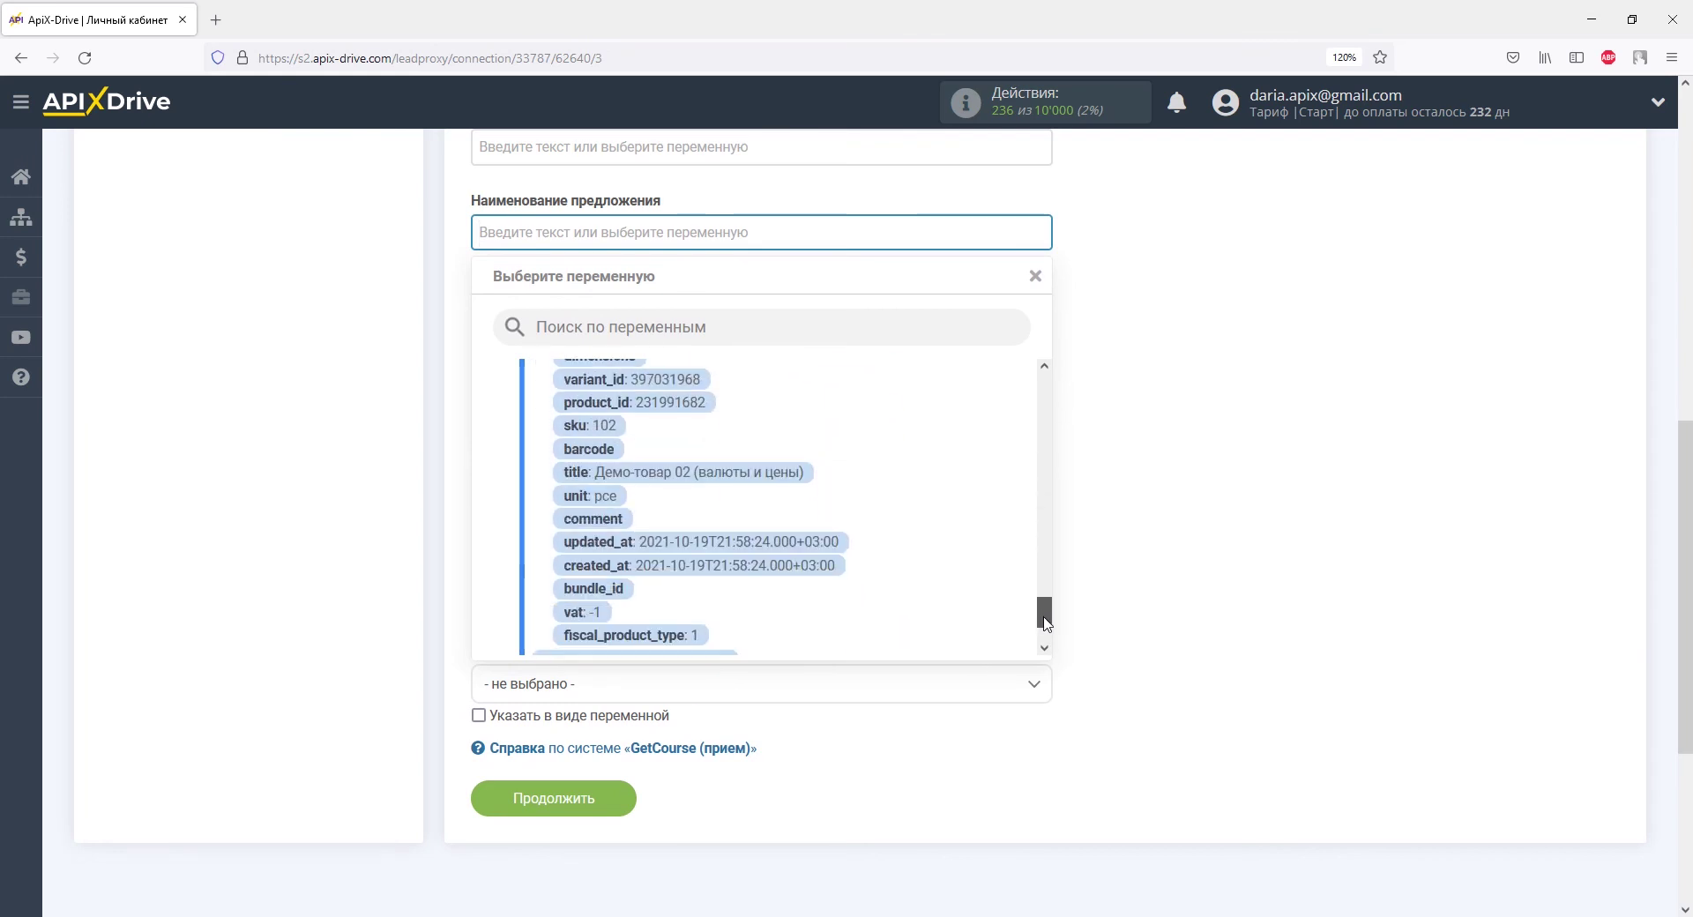
pyautogui.click(807, 474)
pyautogui.click(650, 318)
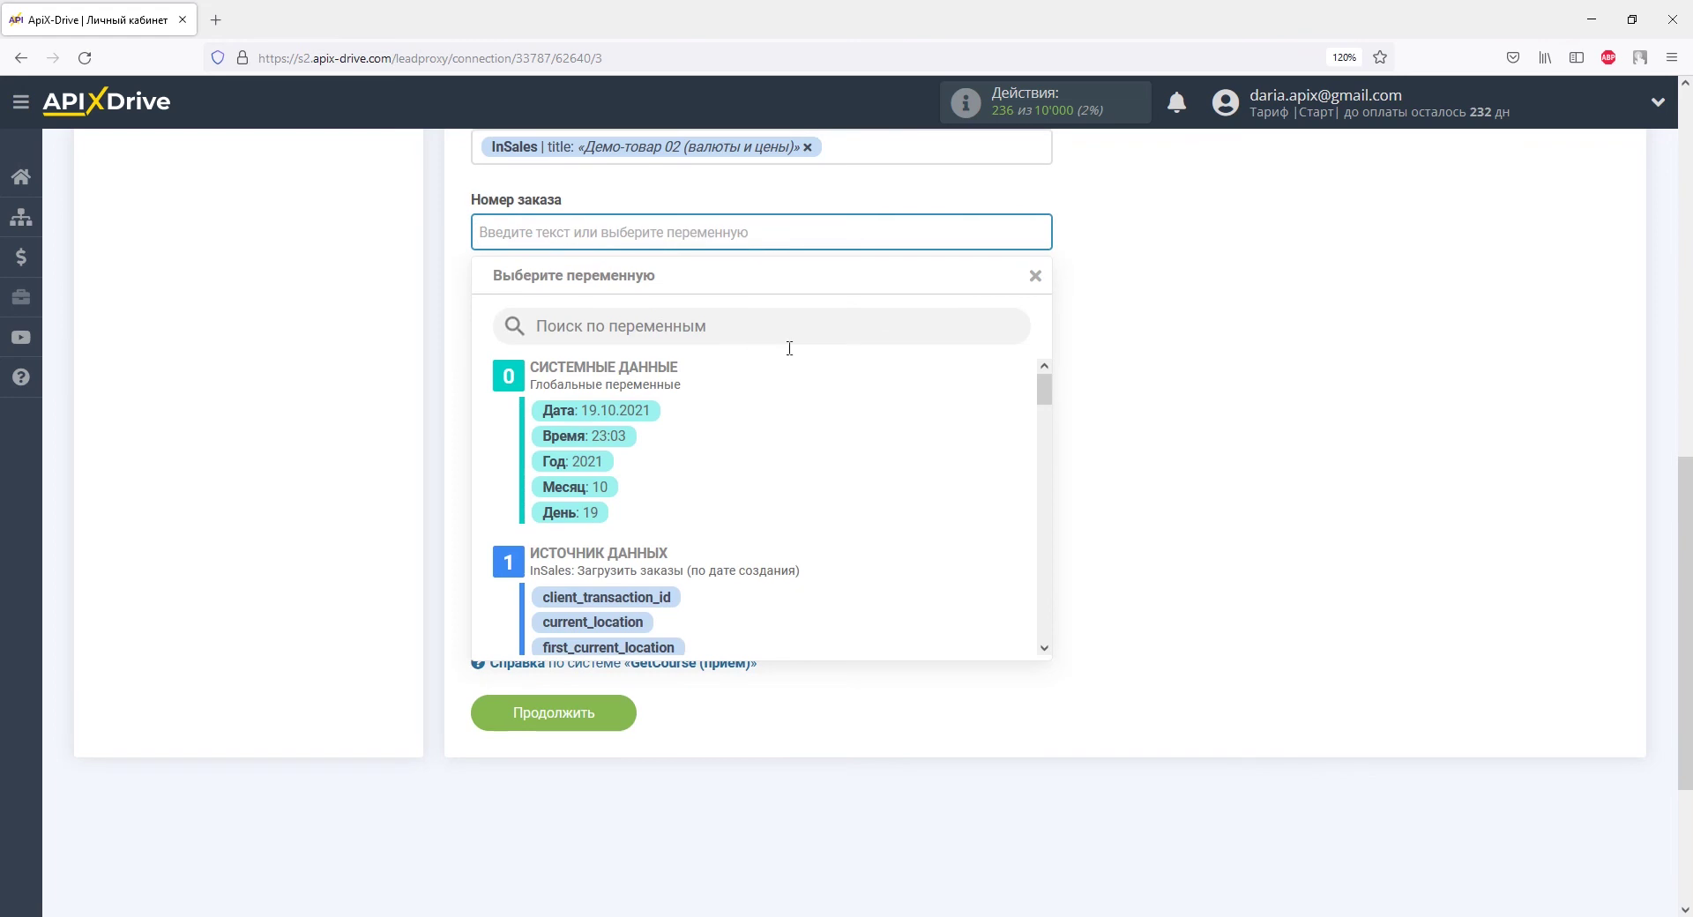
pyautogui.moveTo(1047, 404); pyautogui.dragTo(1055, 554)
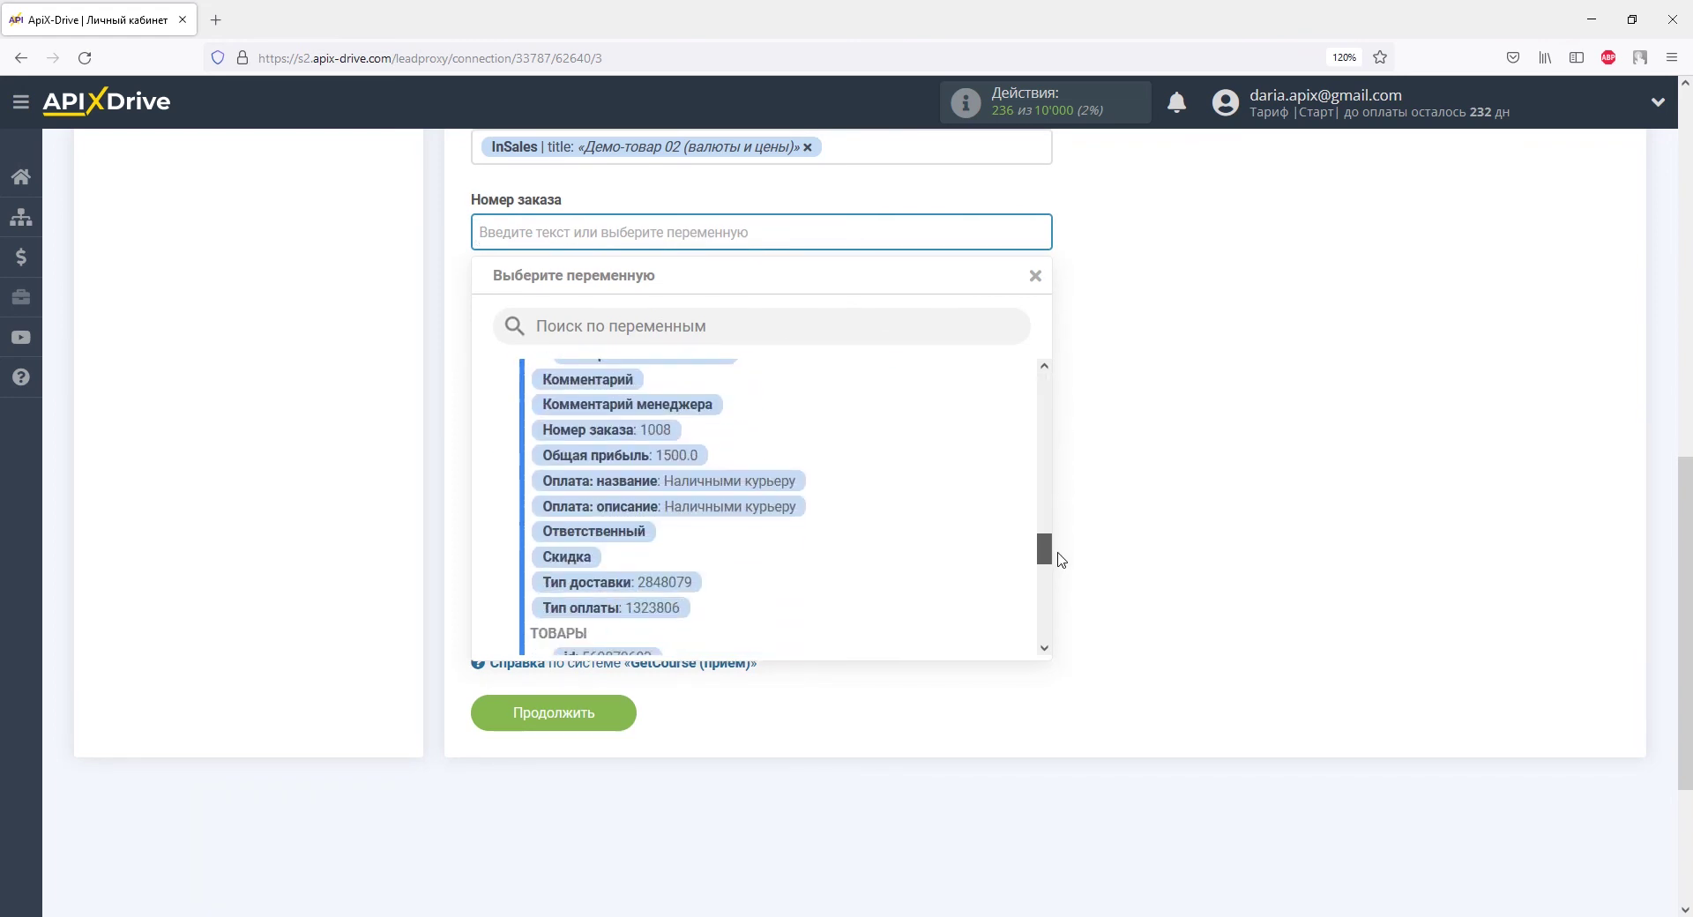
pyautogui.click(650, 432)
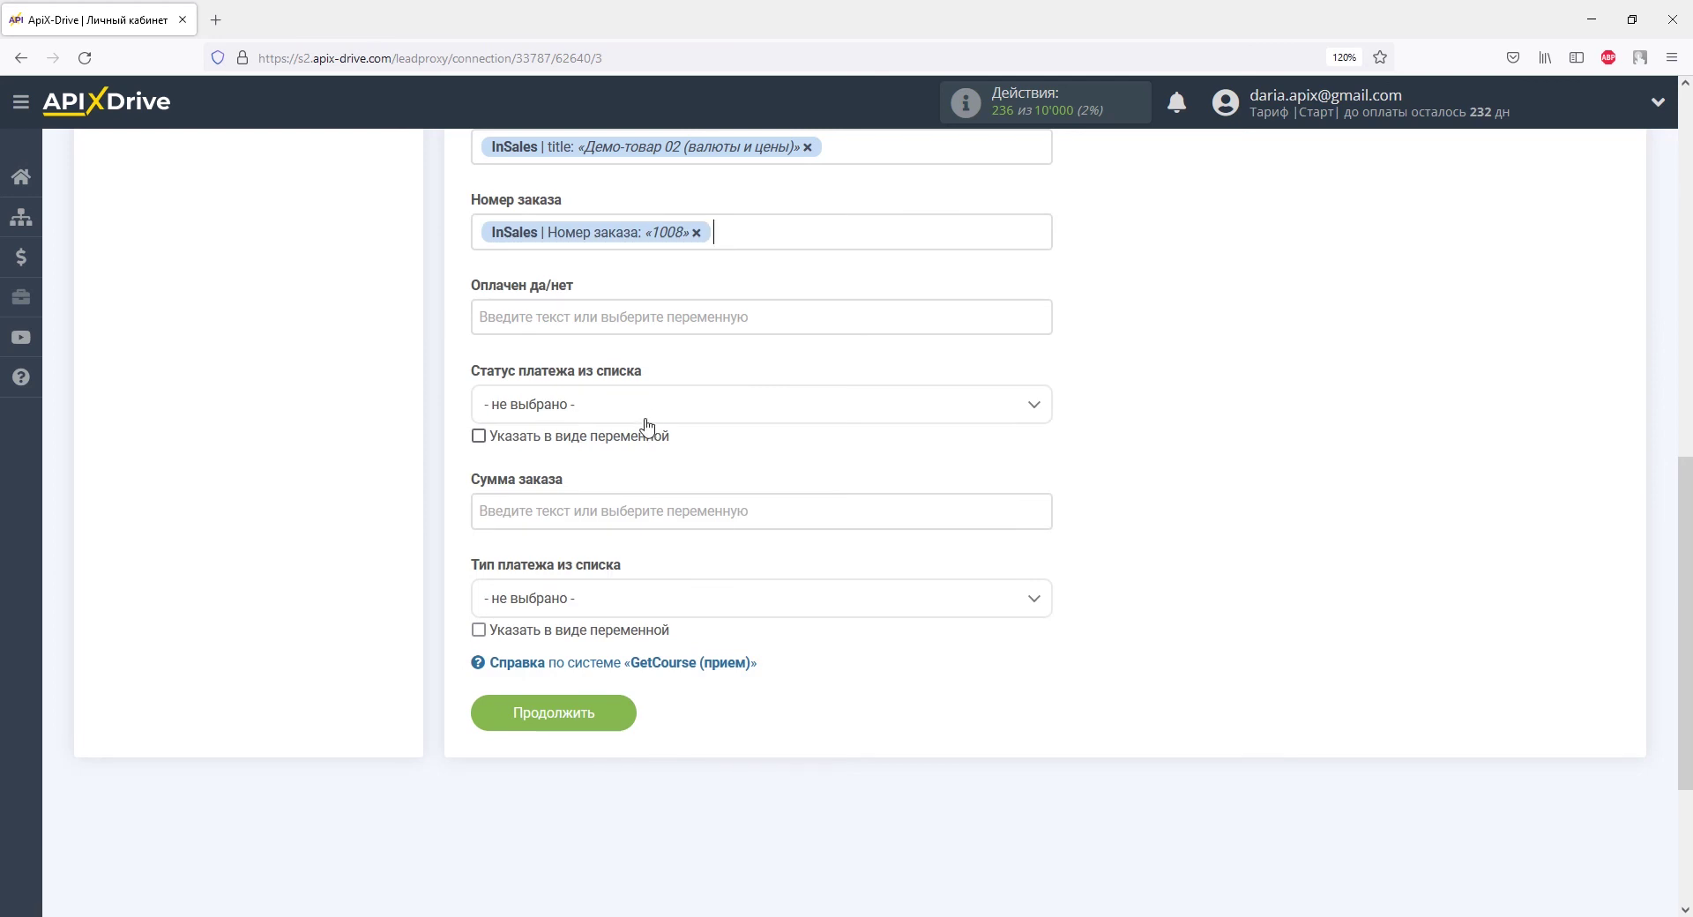
# Set "Статус платежа из списка" to "Ожидается", map "Сумма заказа" to InSales "Цена итоговая", and continue to the test stage.
pyautogui.click(643, 408)
pyautogui.click(538, 512)
pyautogui.click(559, 506)
pyautogui.scroll(-3, 776, 493)
pyautogui.moveTo(1043, 407); pyautogui.dragTo(1043, 655)
pyautogui.click(660, 604)
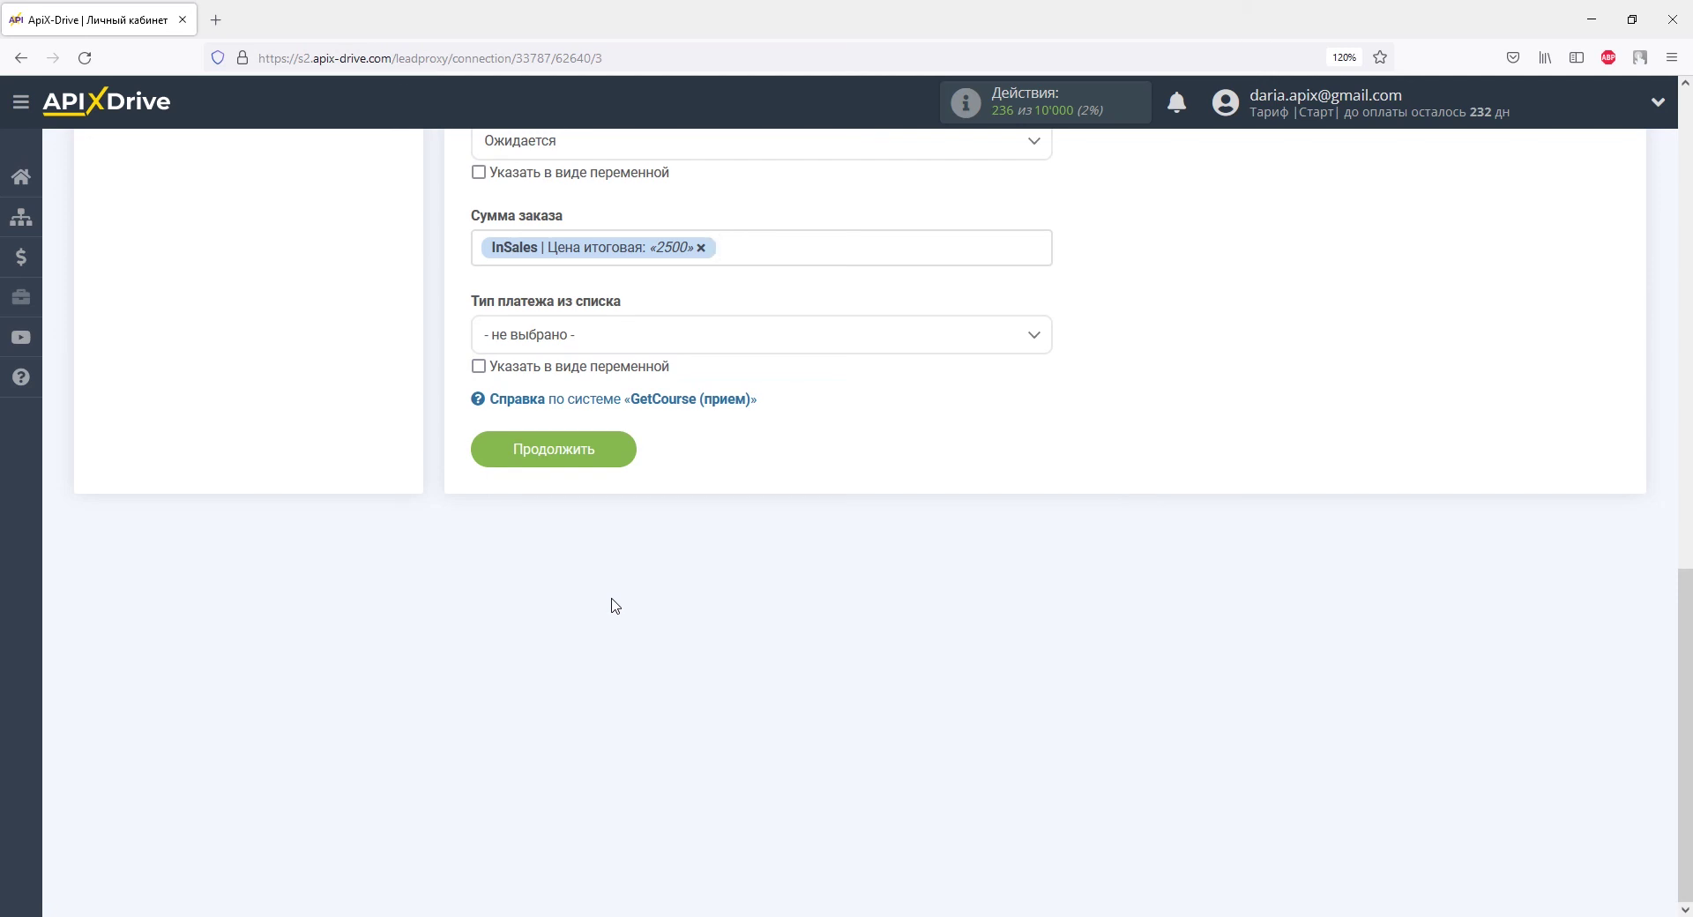
pyautogui.click(598, 460)
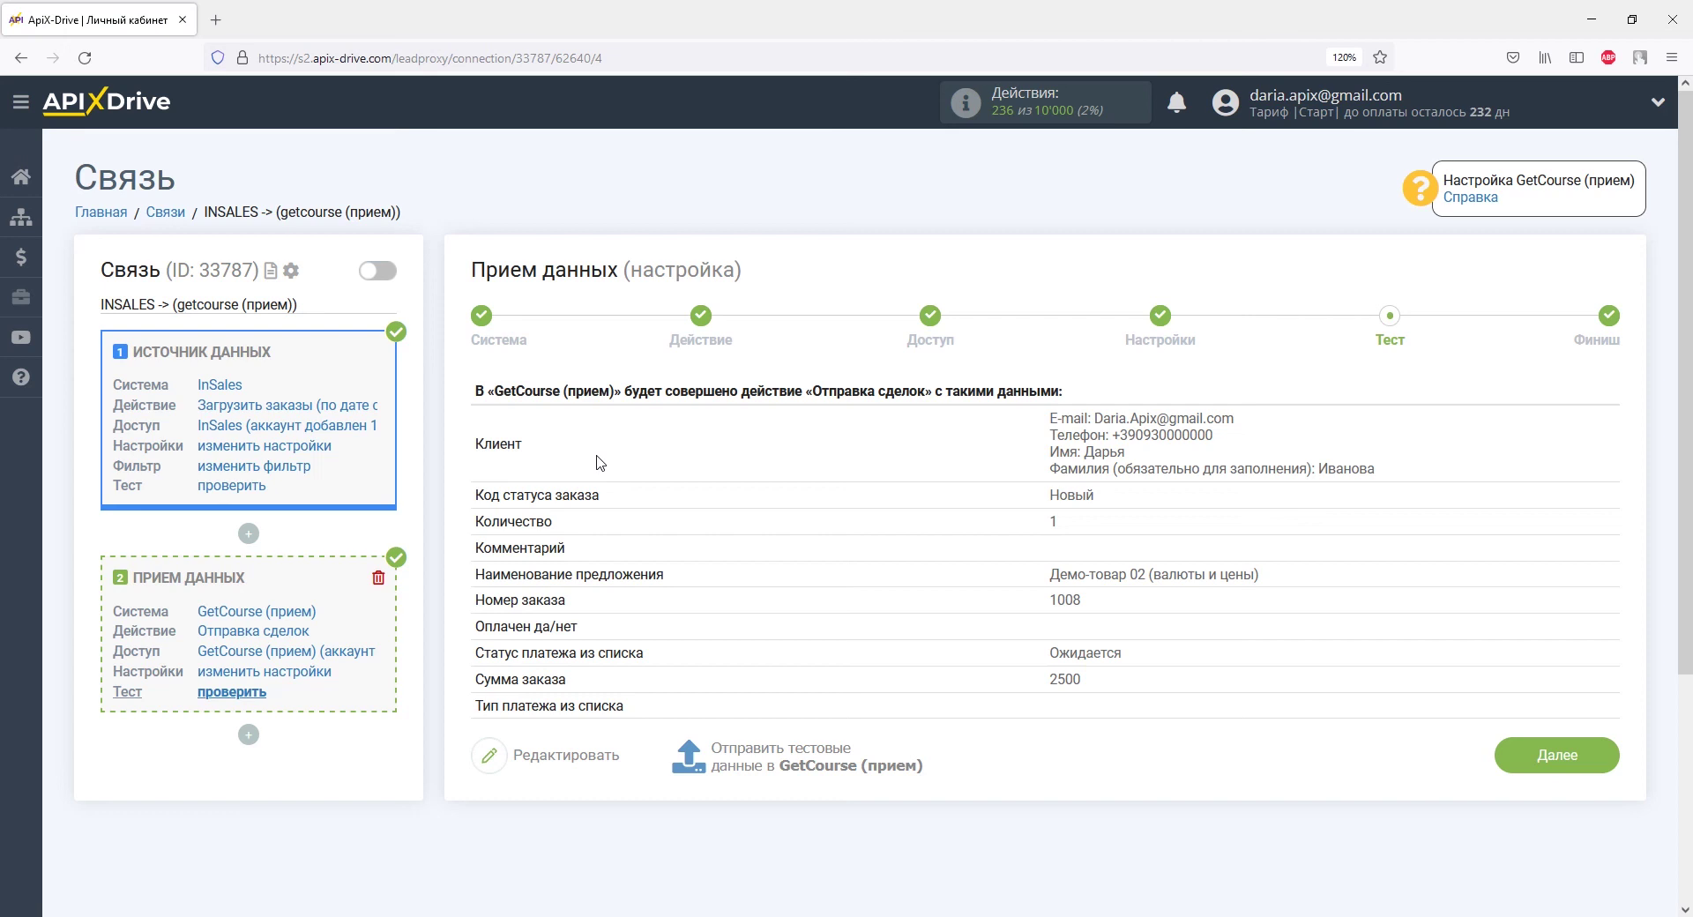
# Send the test data to GetCourse and open the new order from the refreshed GetCourse order list to review its details.
pyautogui.click(742, 765)
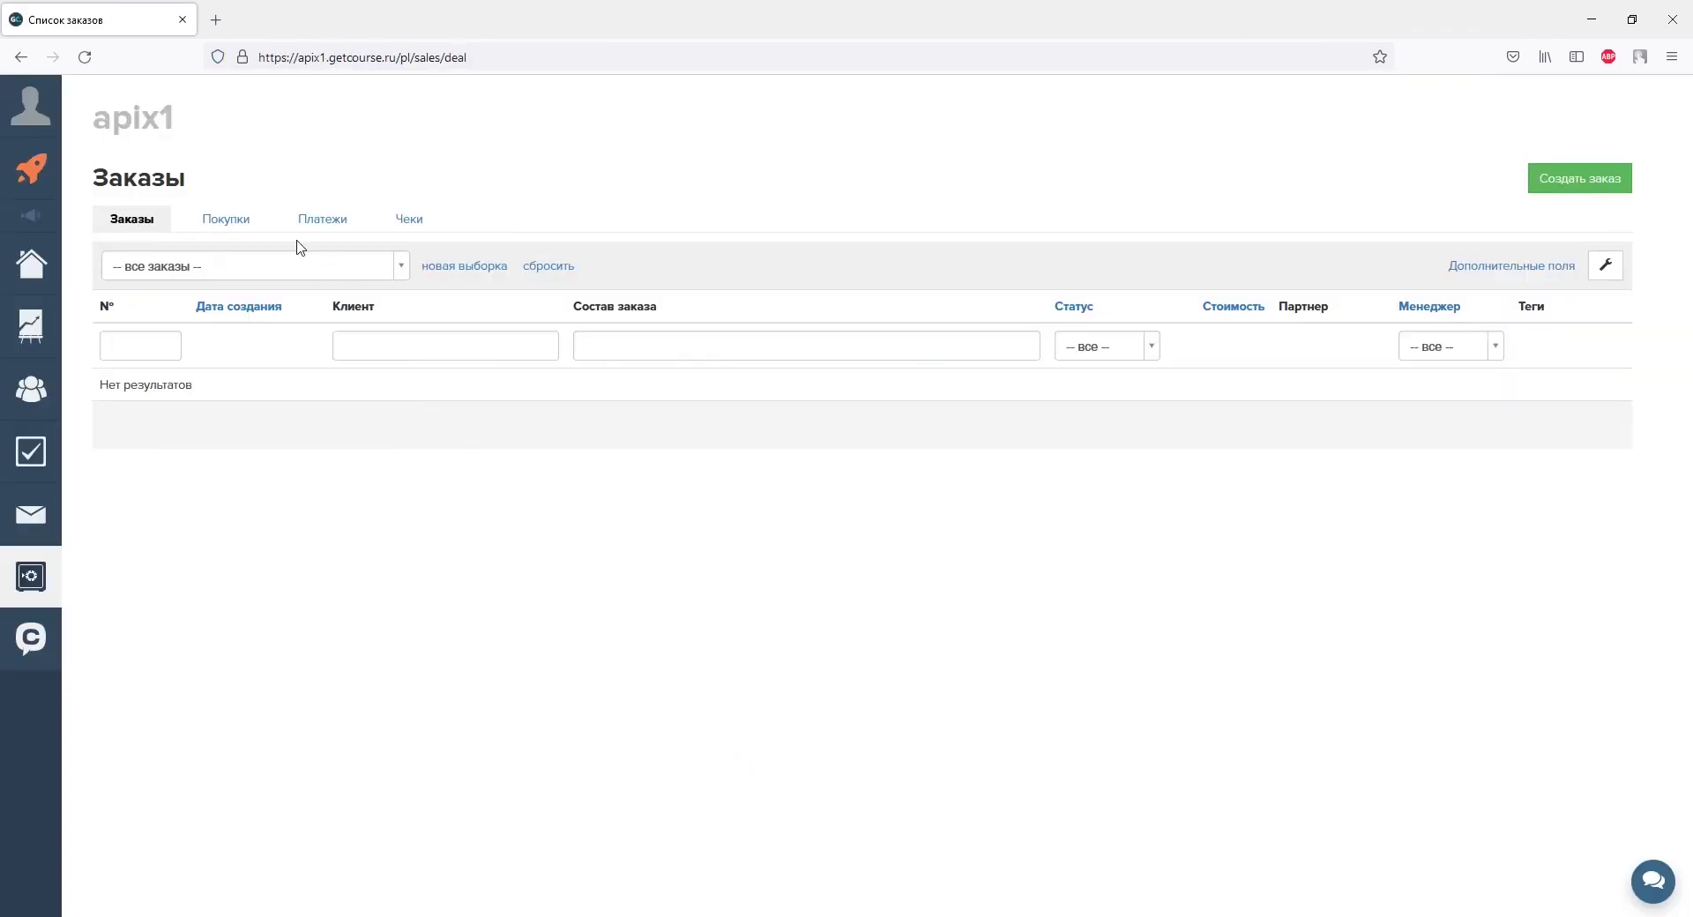
pyautogui.click(85, 57)
pyautogui.click(112, 451)
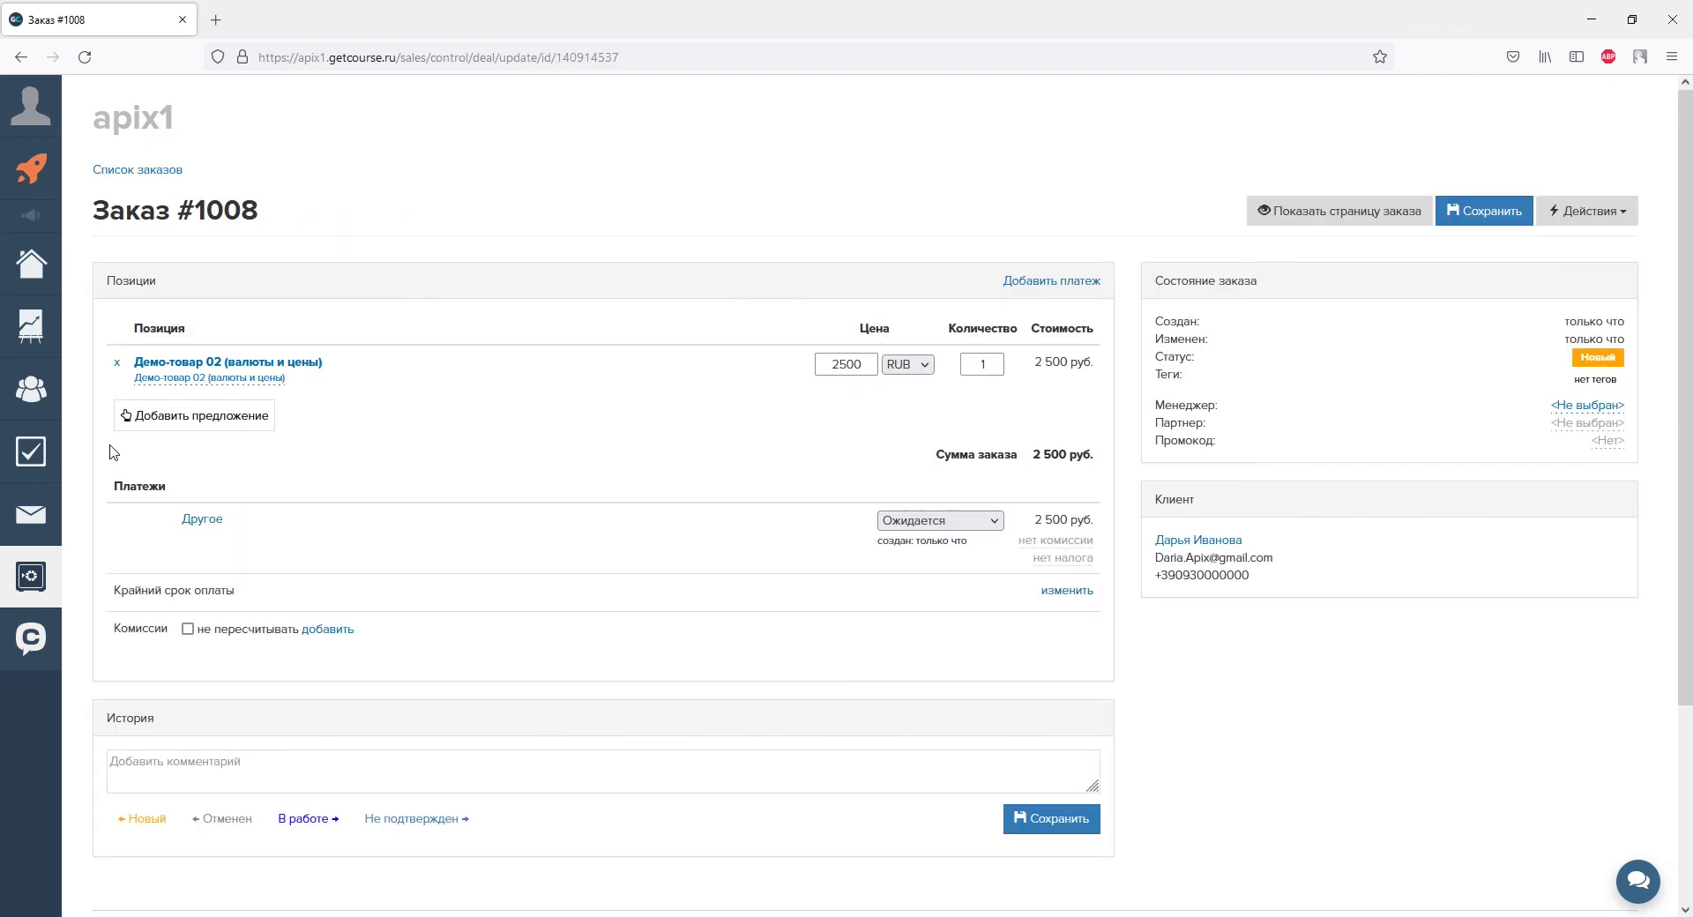
pyautogui.scroll(-3, 112, 451)
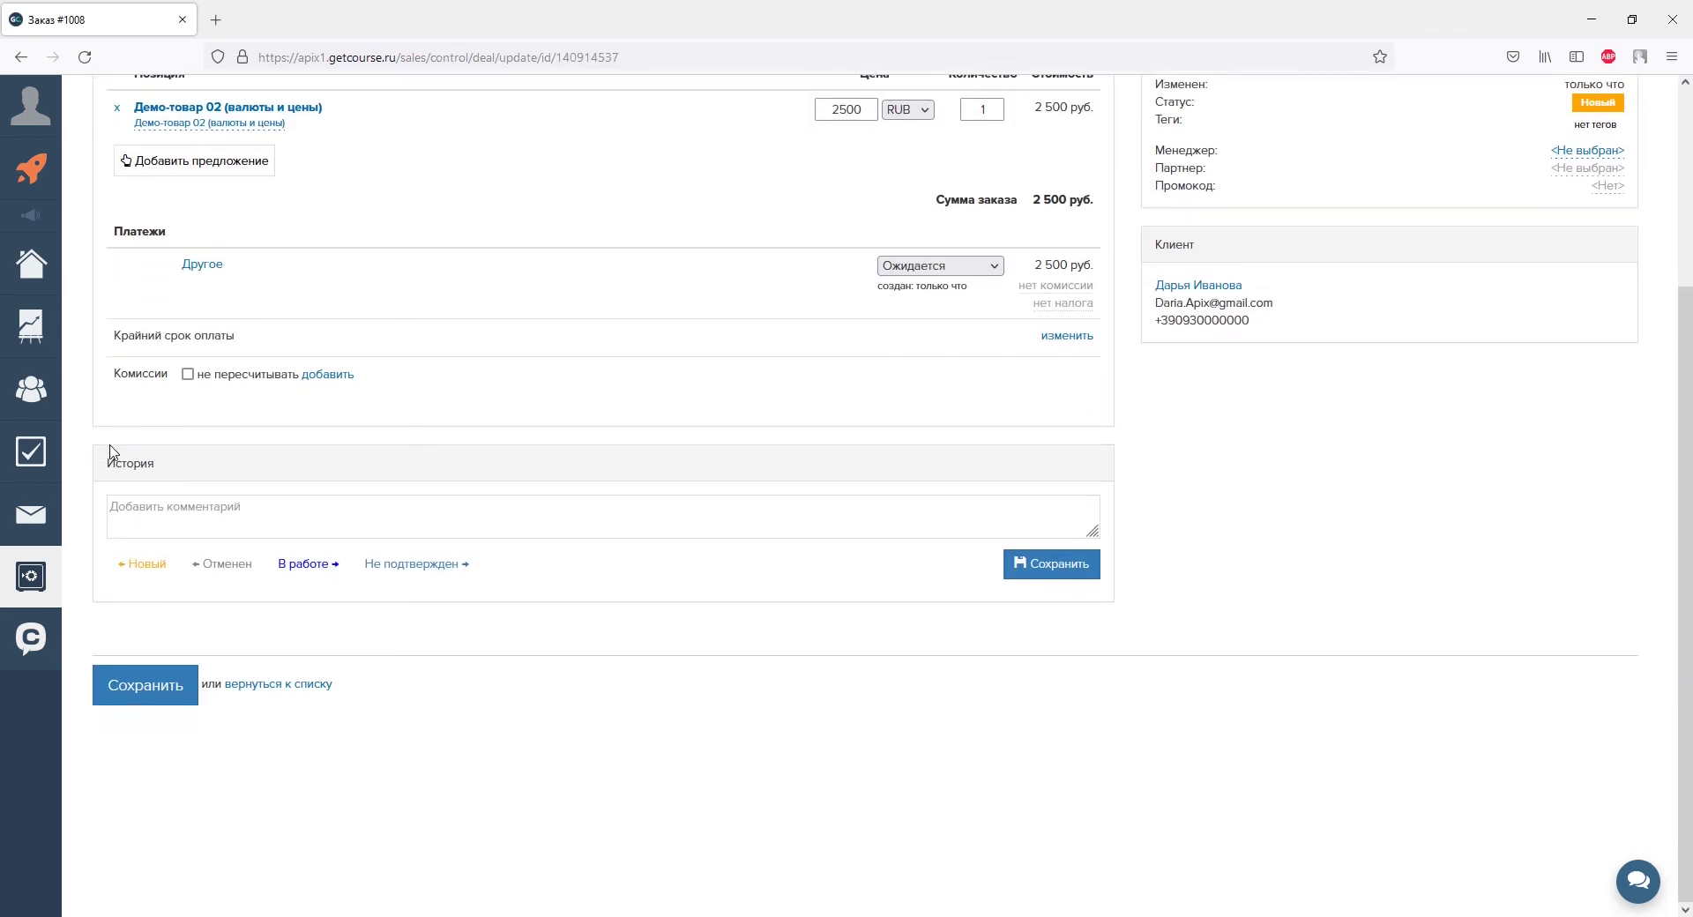
pyautogui.scroll(3, 112, 451)
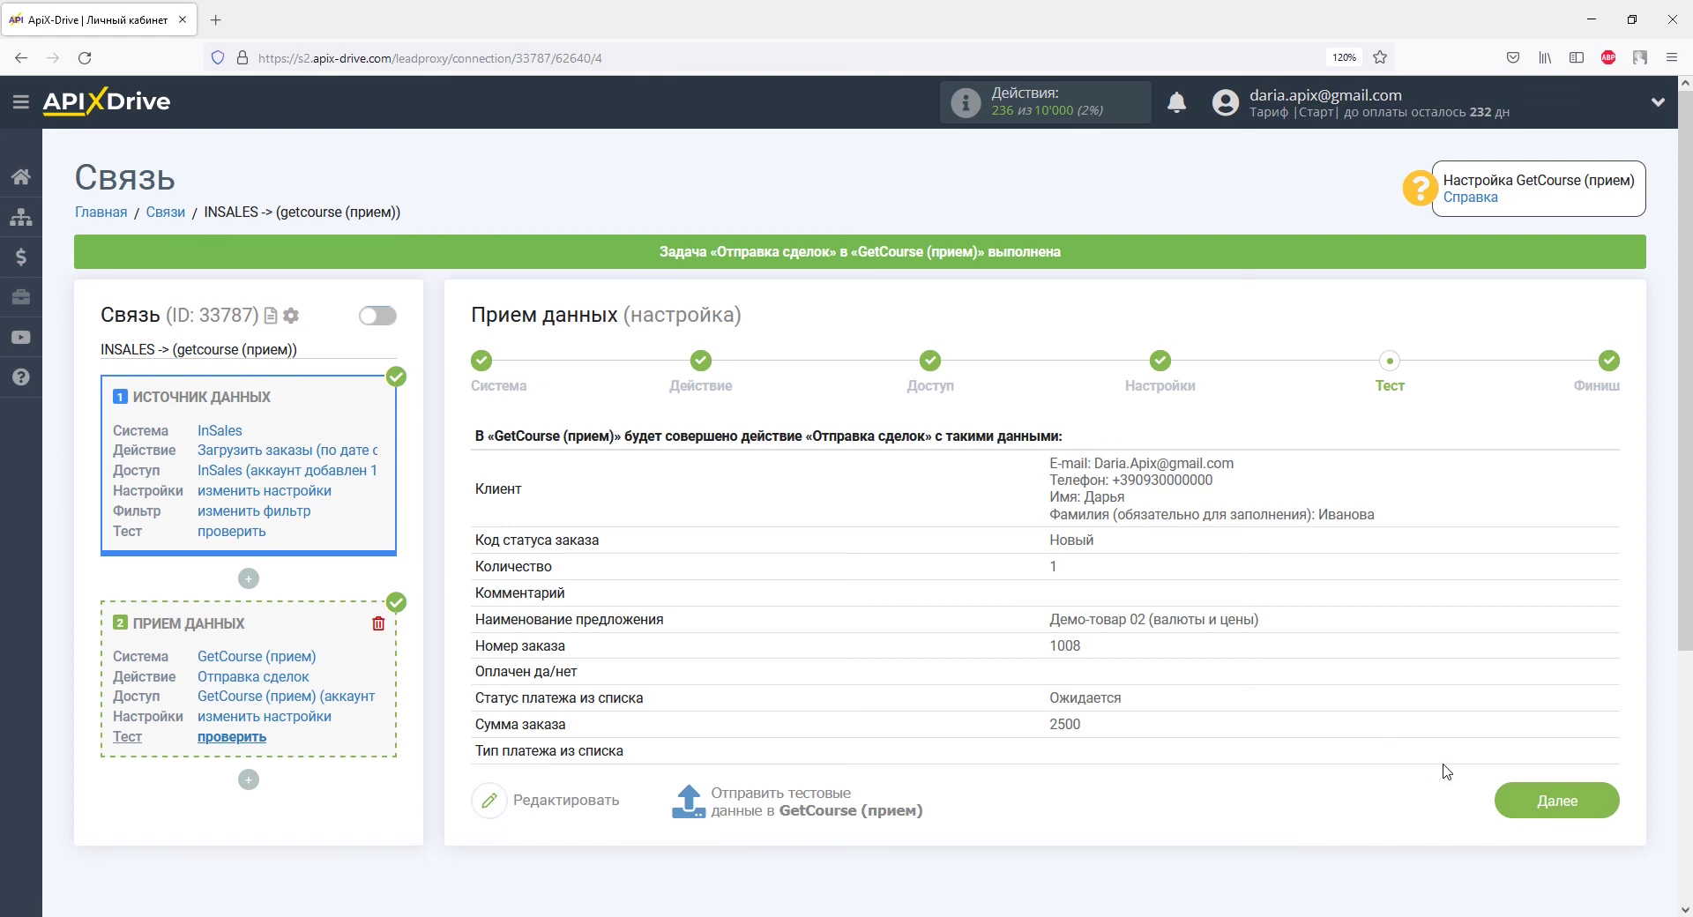
# Complete the data destination setup in ApiX-Drive and enable automatic updates for the connection.
pyautogui.click(1530, 805)
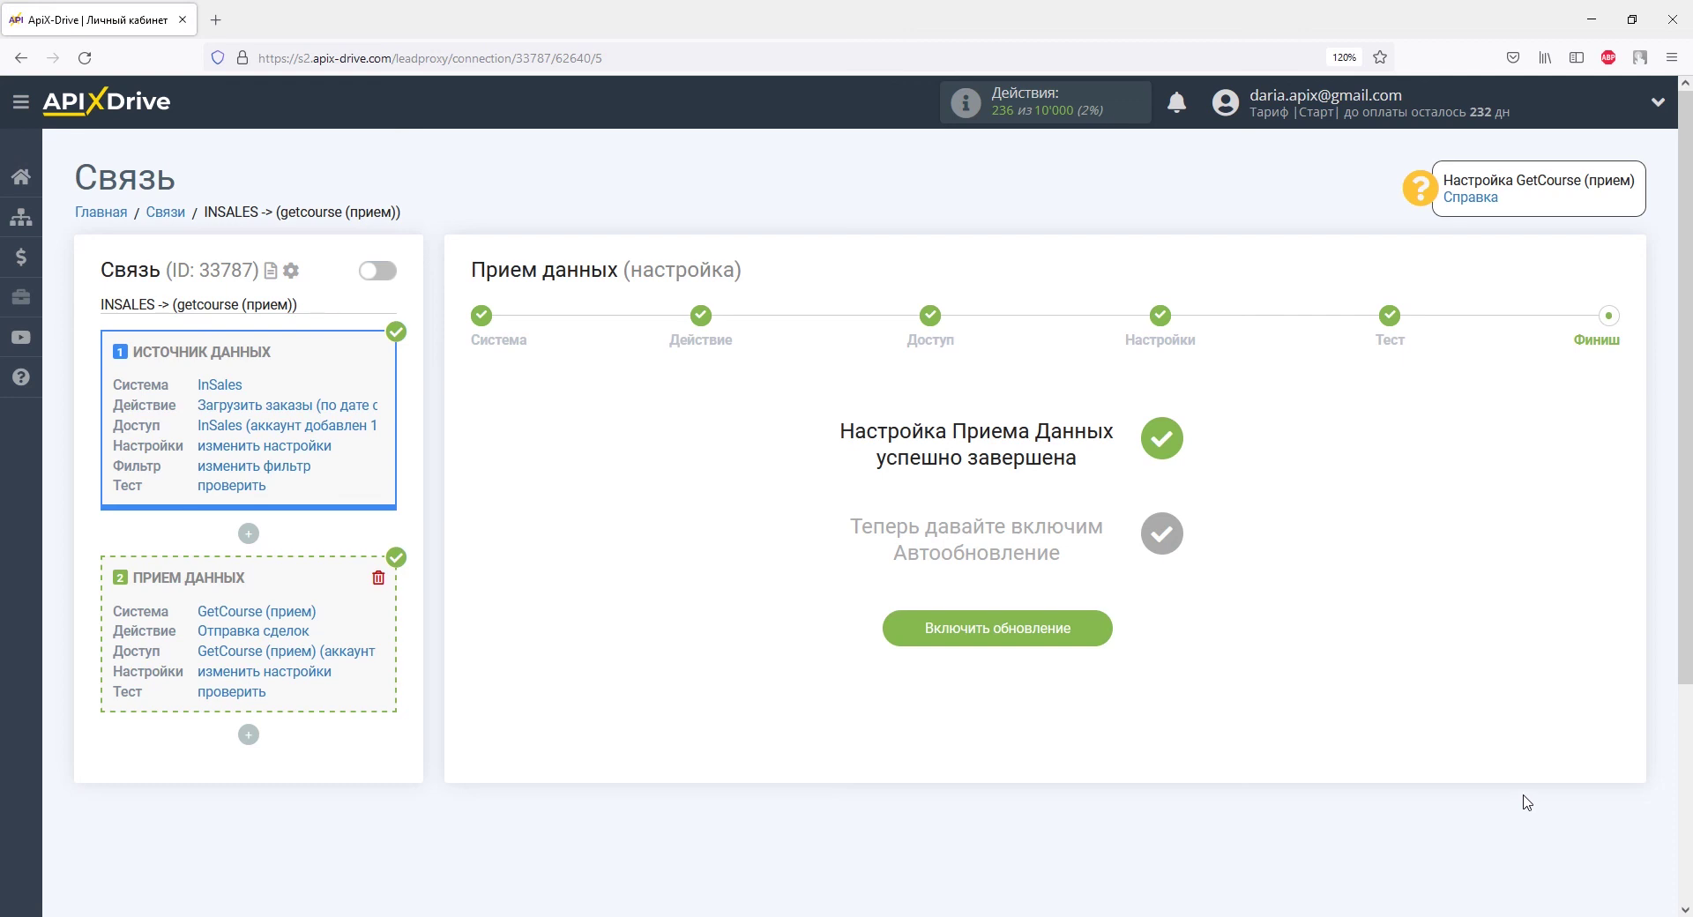
pyautogui.click(1094, 631)
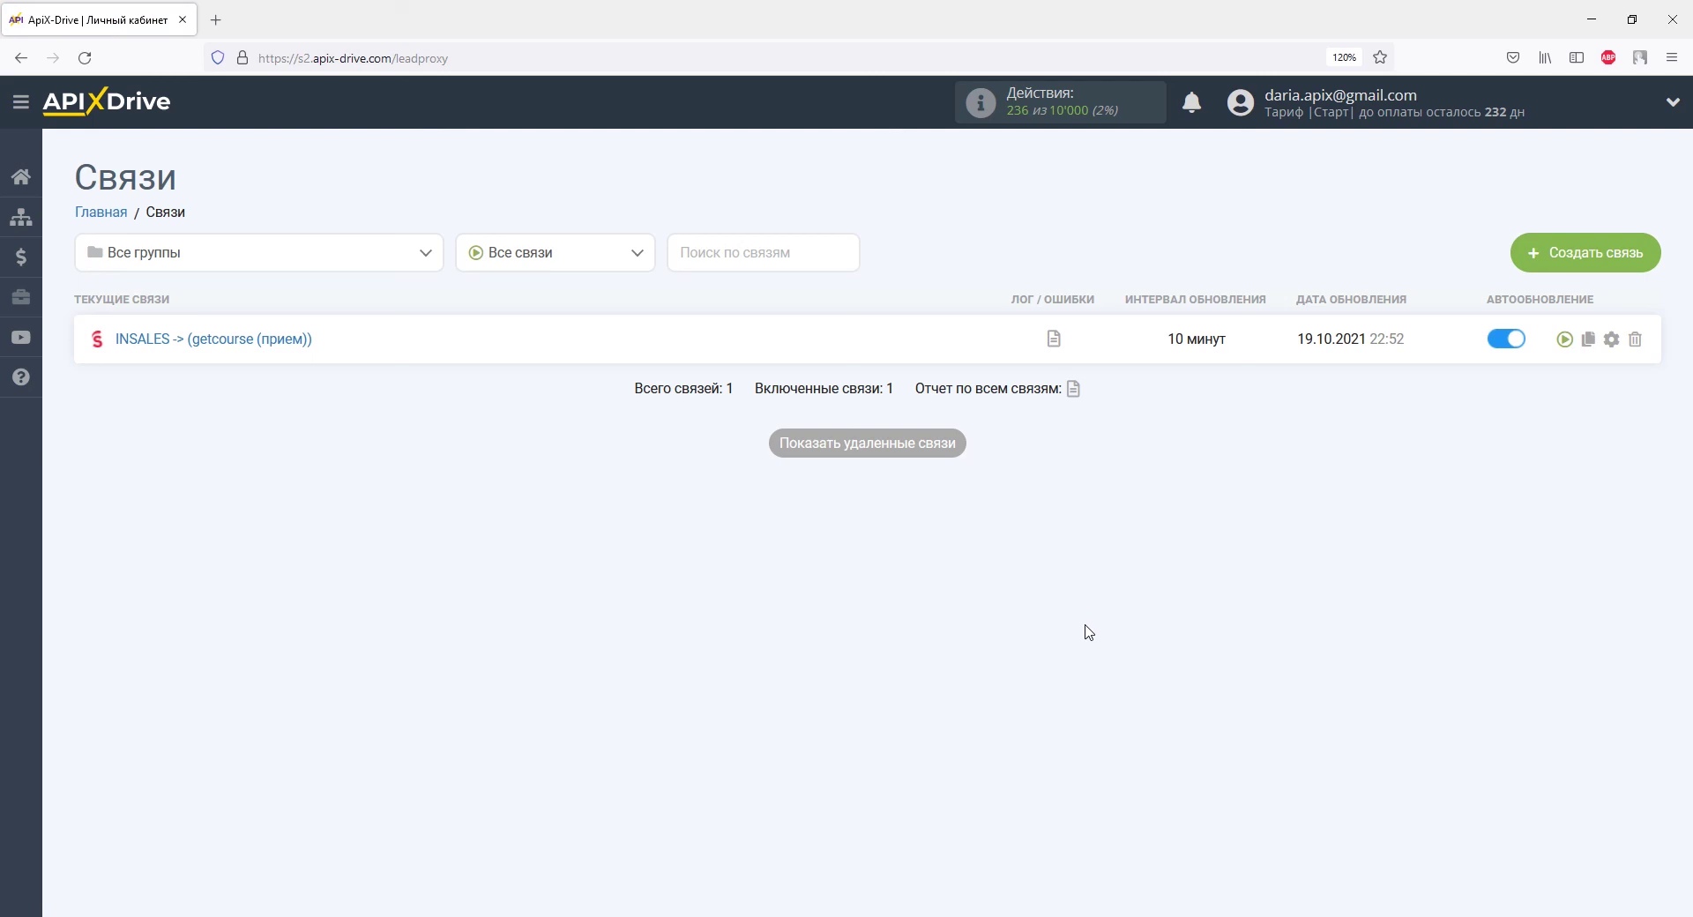
# Set the update interval of the INSALES -> (getcourse (прием)) connection to 5 minutes and save its settings.
pyautogui.click(1611, 339)
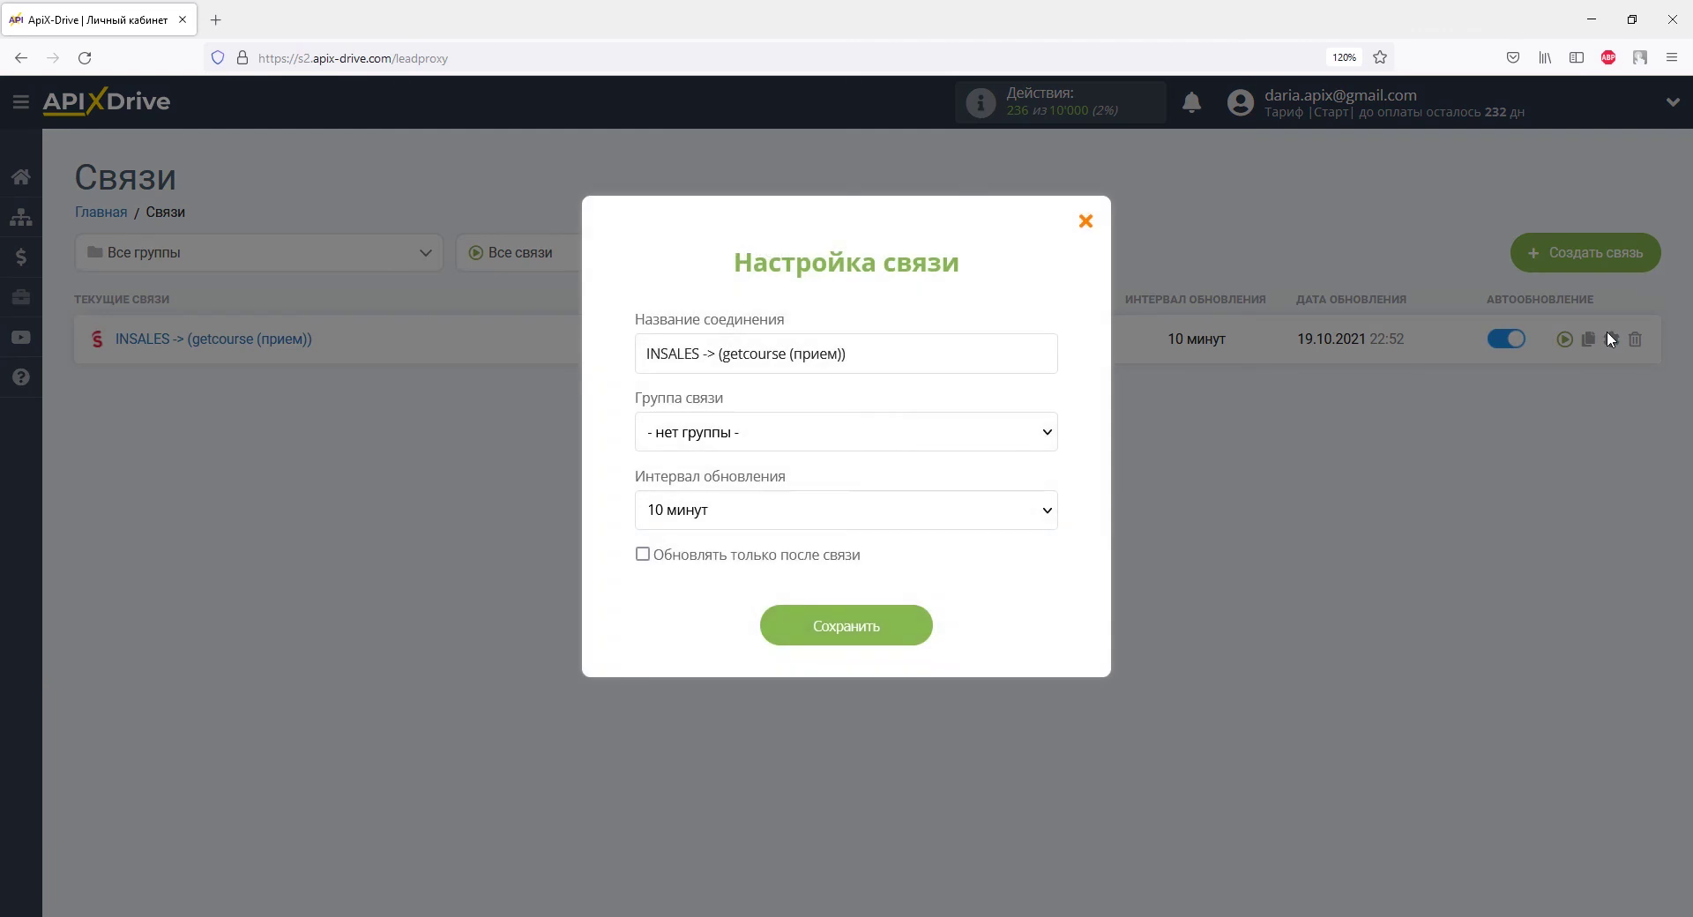
pyautogui.click(1046, 511)
pyautogui.click(838, 226)
pyautogui.click(847, 633)
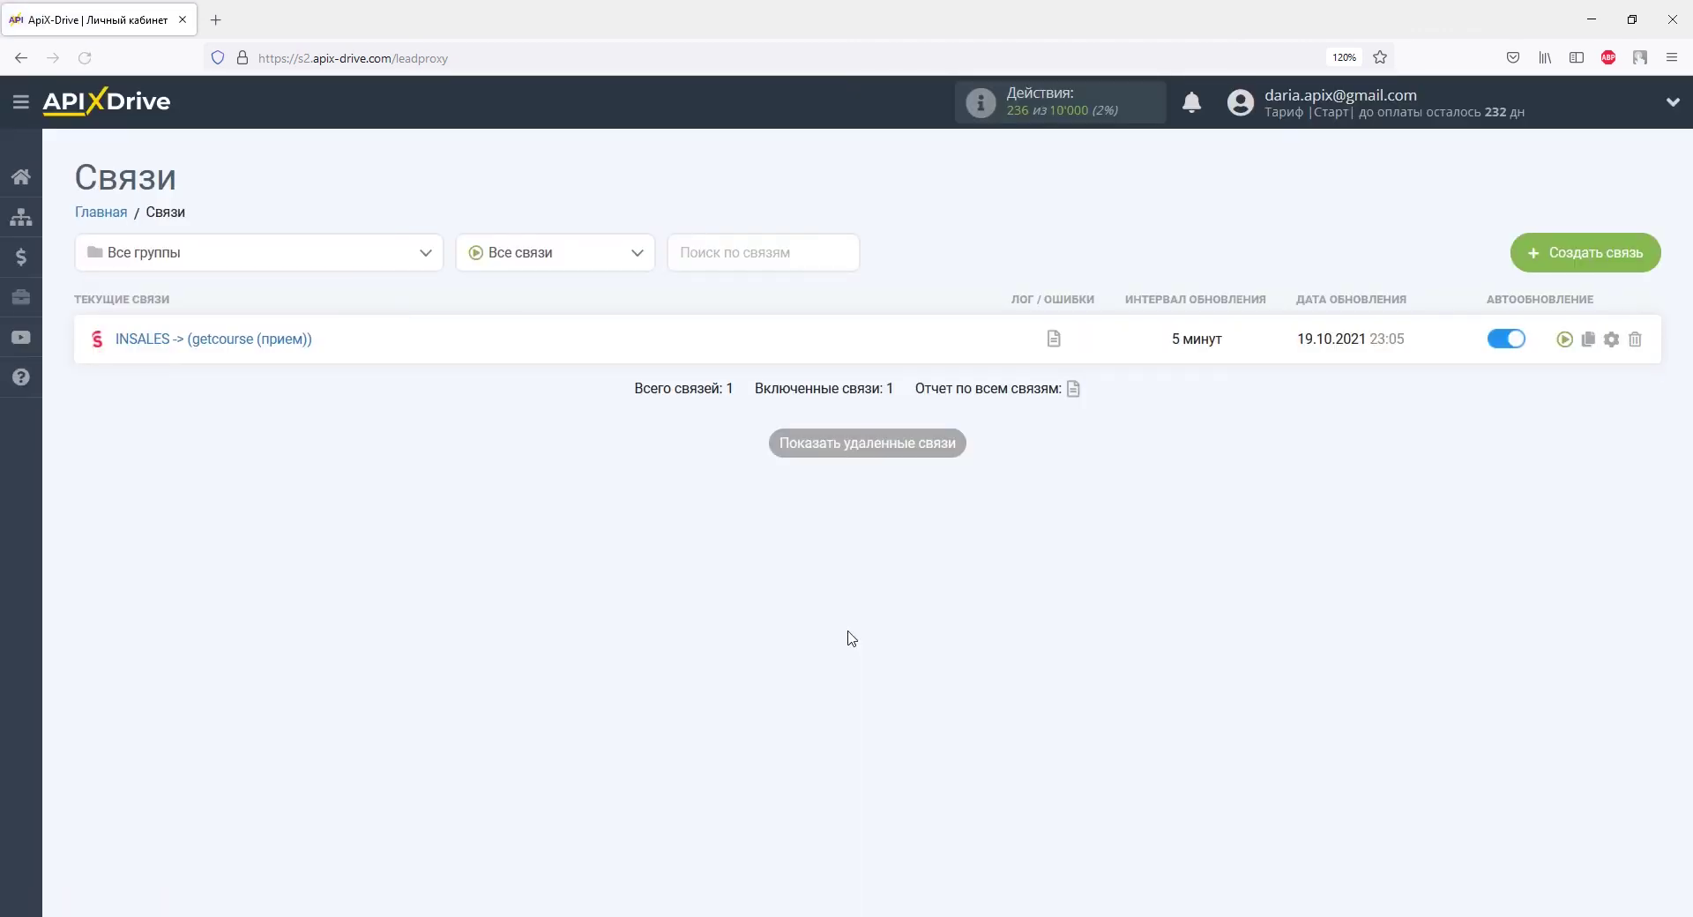